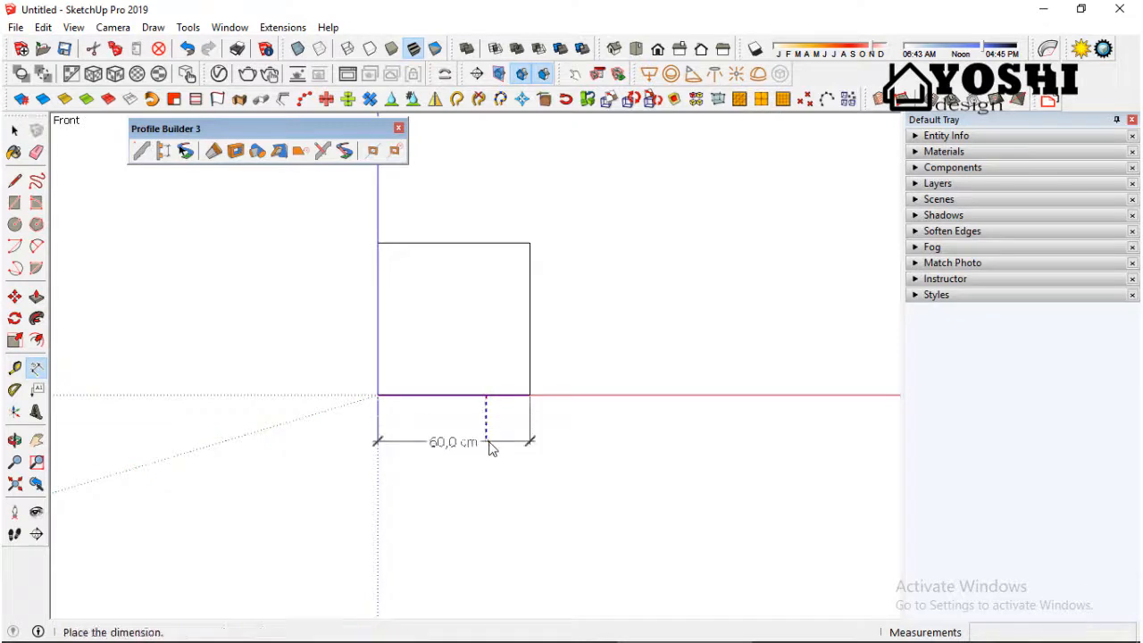
Step: Dimension the square's bottom edge below it and its right edge beside it
click(489, 446)
click(530, 343)
click(597, 350)
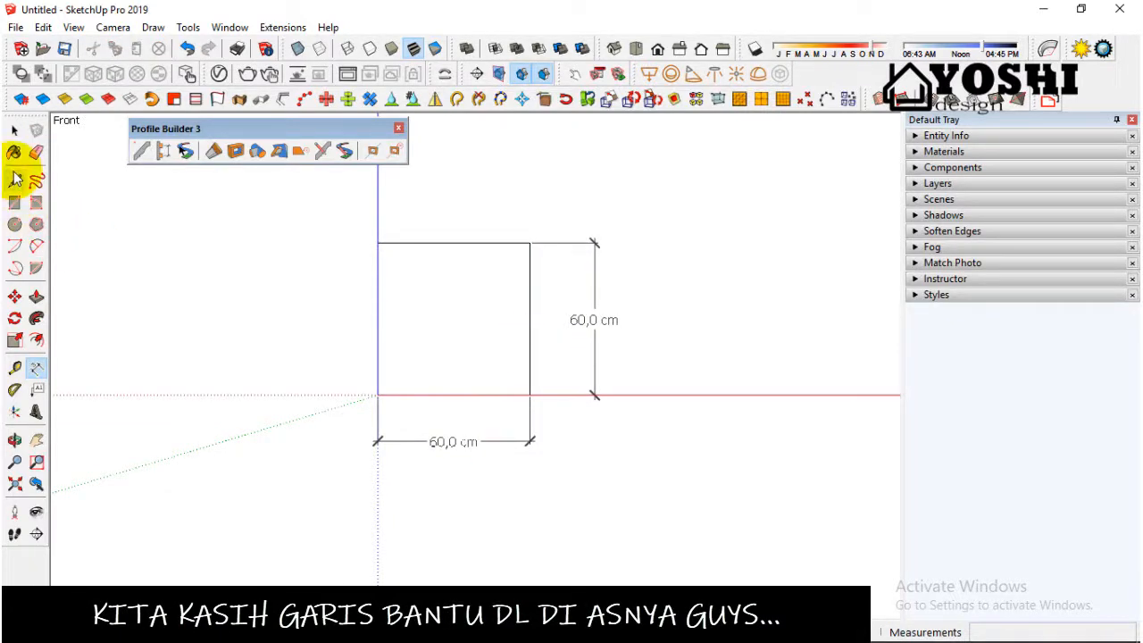
Step: Place a vertical guide through the square's centre, 30 cm from its left edge, using the Tape Measure tool
click(16, 369)
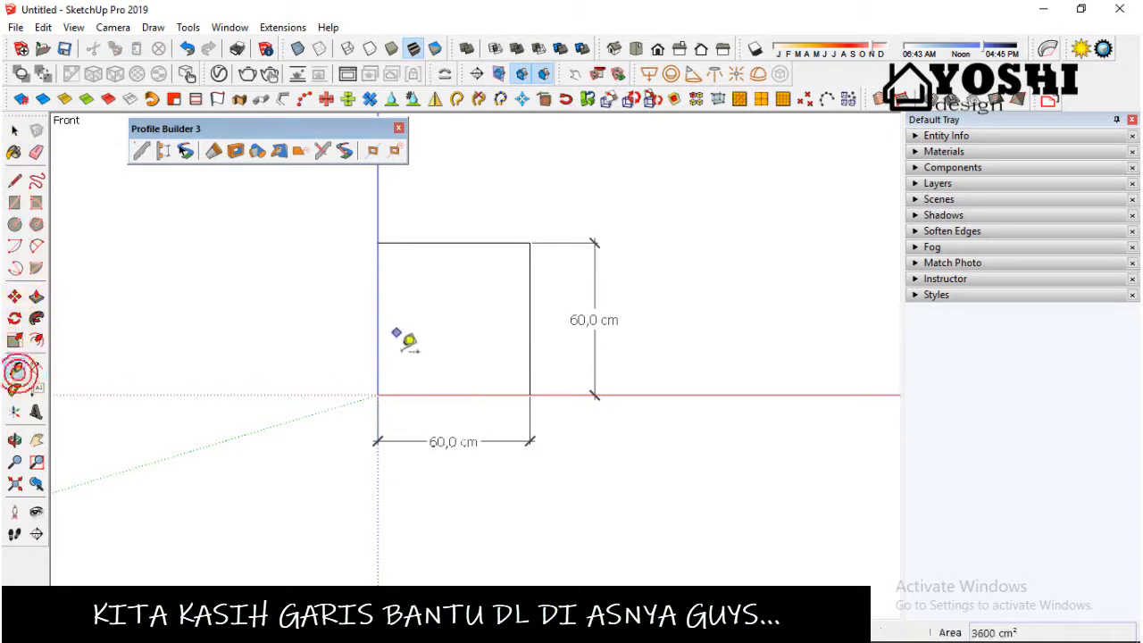
click(376, 319)
click(454, 243)
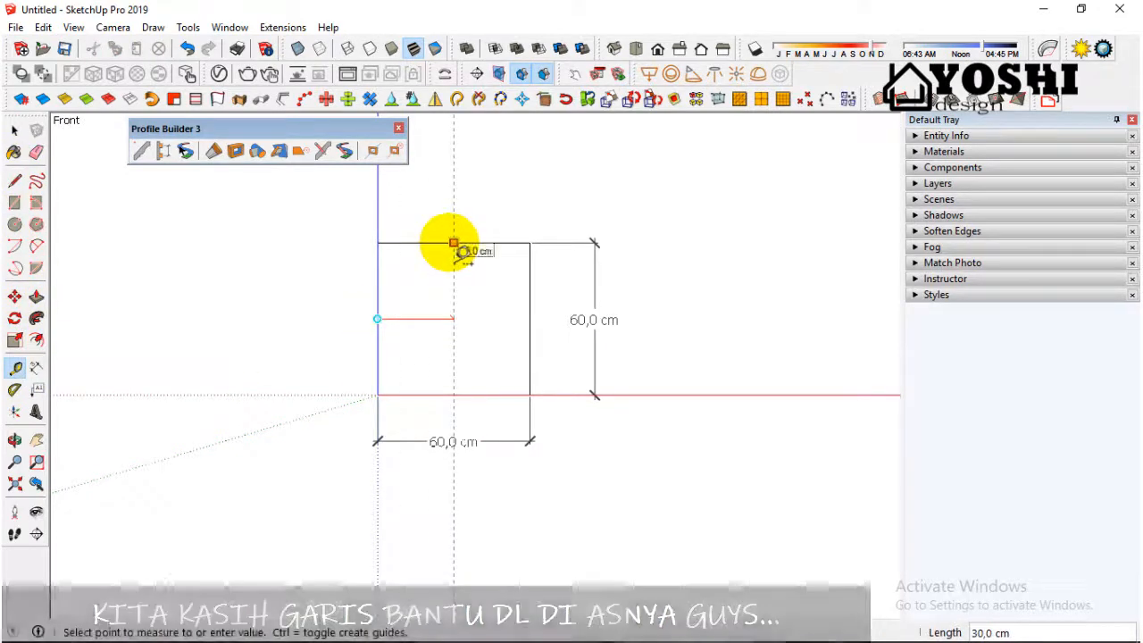
scroll(454, 243, up, 1)
click(454, 243)
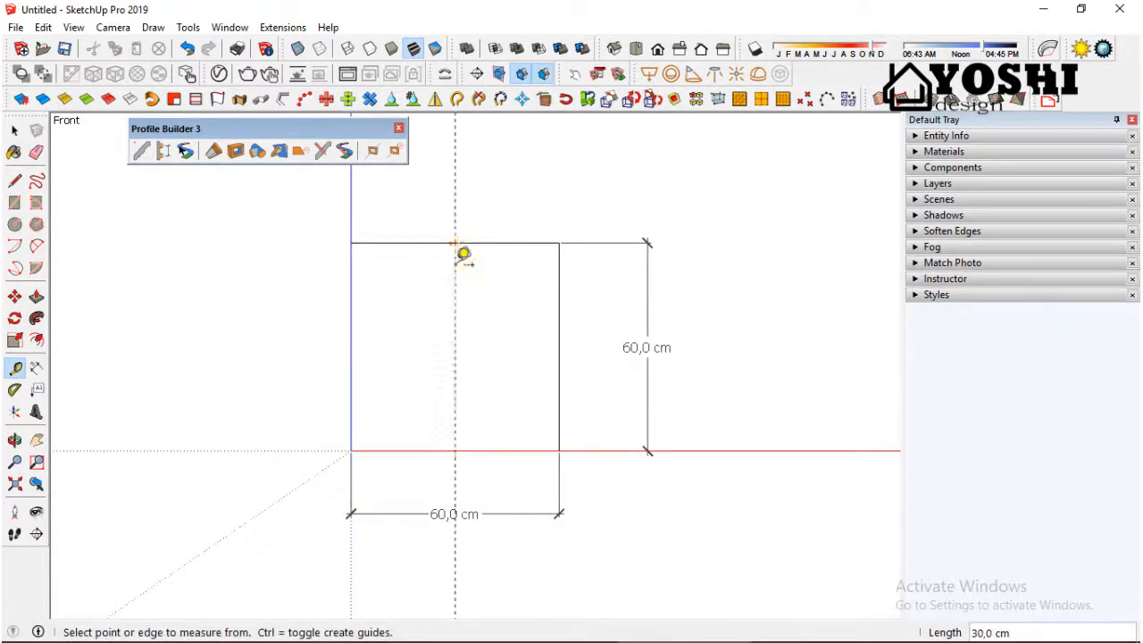
Step: Add a vertical guide 15 cm right of the centre guide and another 30 cm left of that new guide
scroll(449, 396, down, 1)
scroll(464, 327, up, 2)
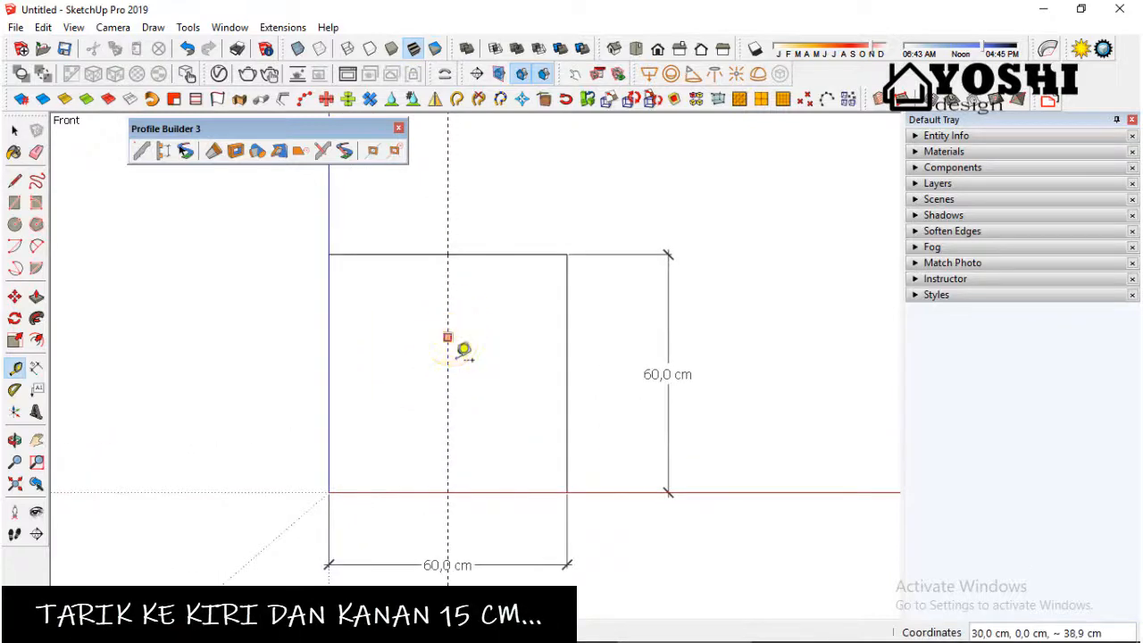
text(1)
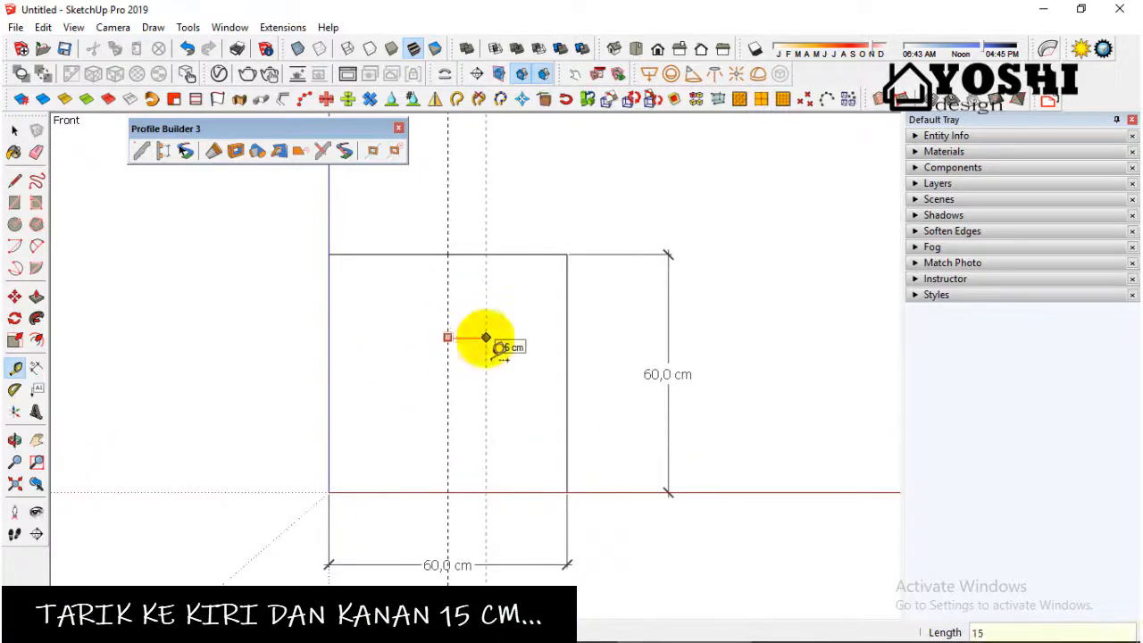
text(5)
key(Return)
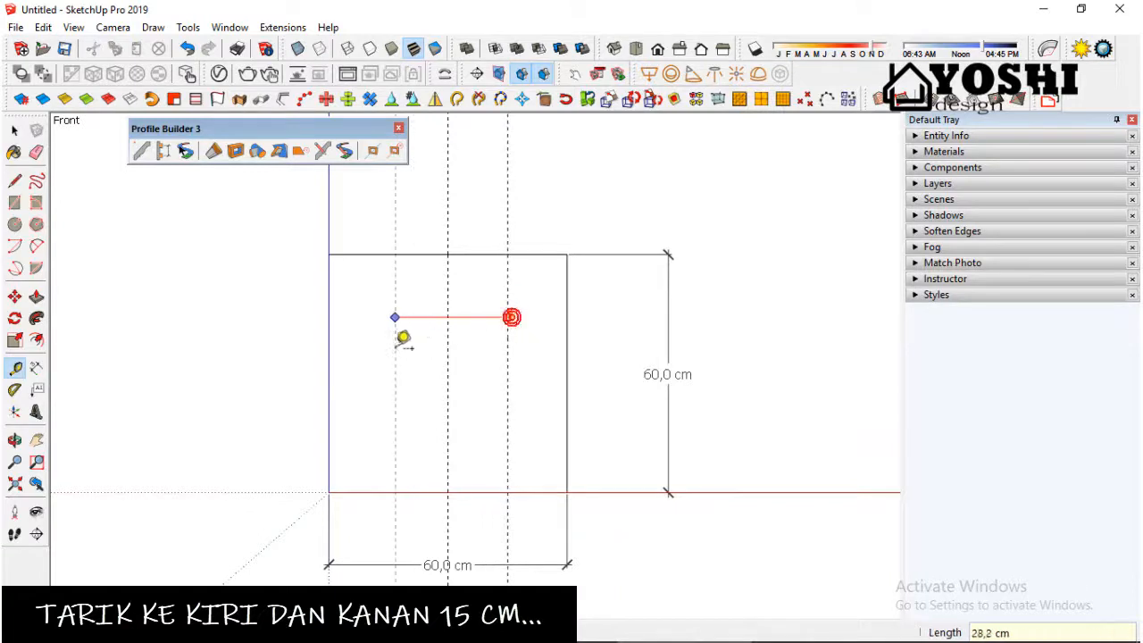
text(30)
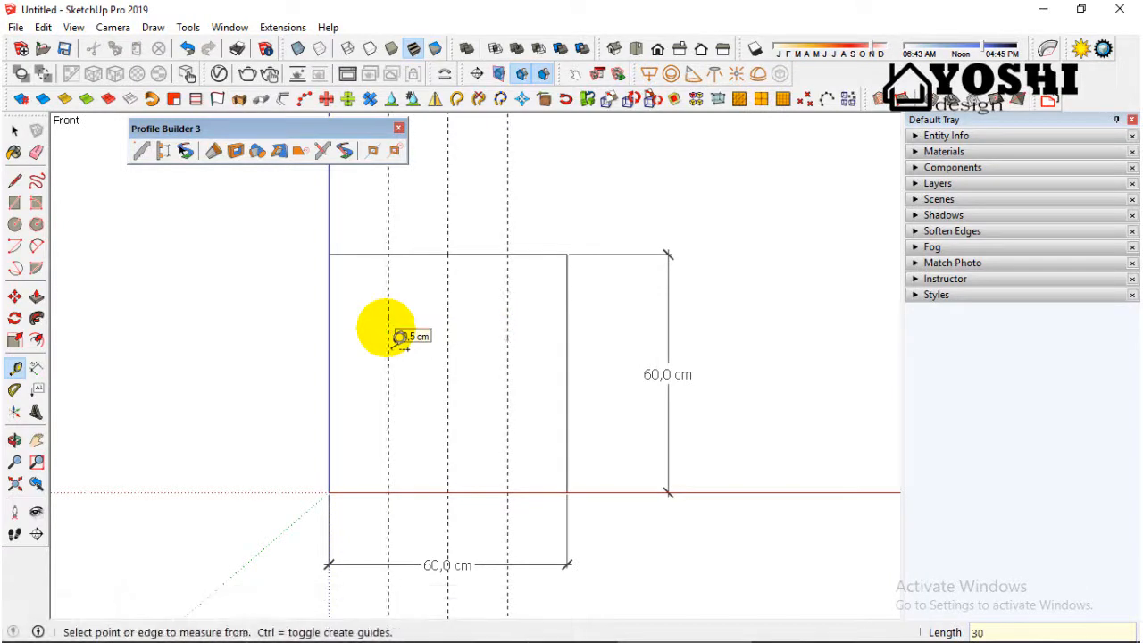
key(Return)
Step: Draw a slanted line from the square's bottom-left corner to the left guide's intersection with the top edge
key(l)
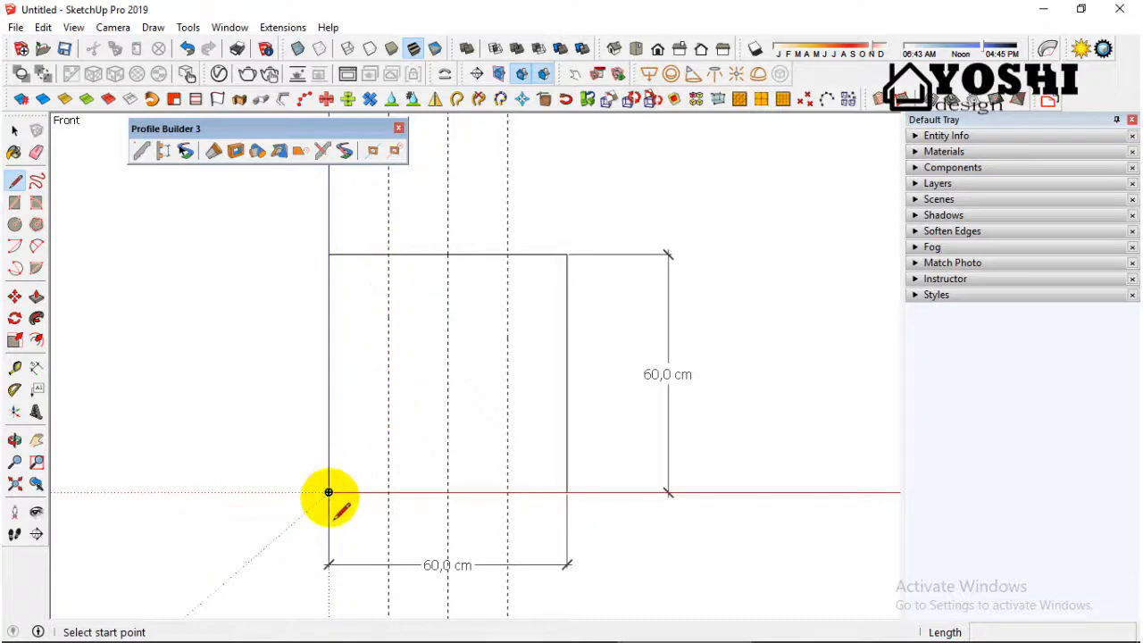
click(328, 492)
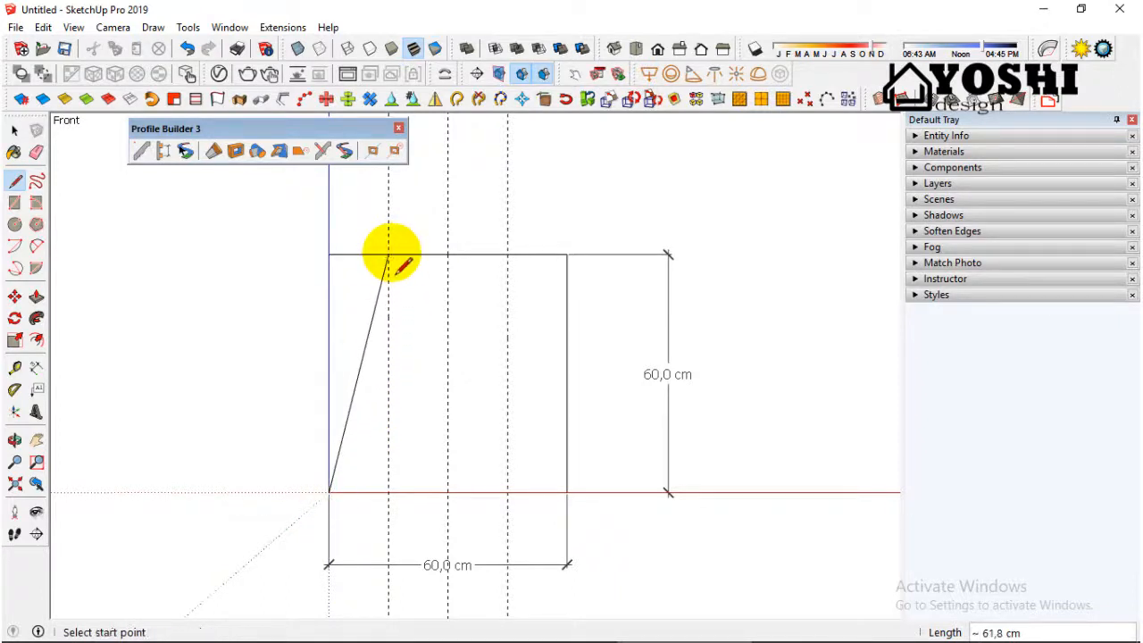
click(506, 255)
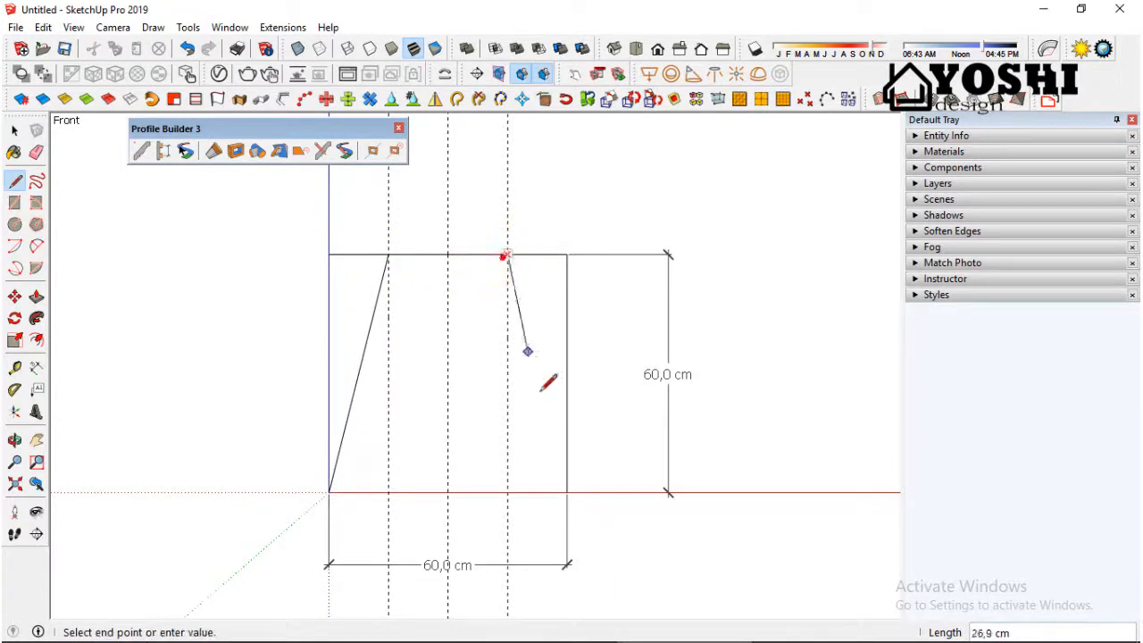
click(569, 492)
scroll(439, 504, down, 1)
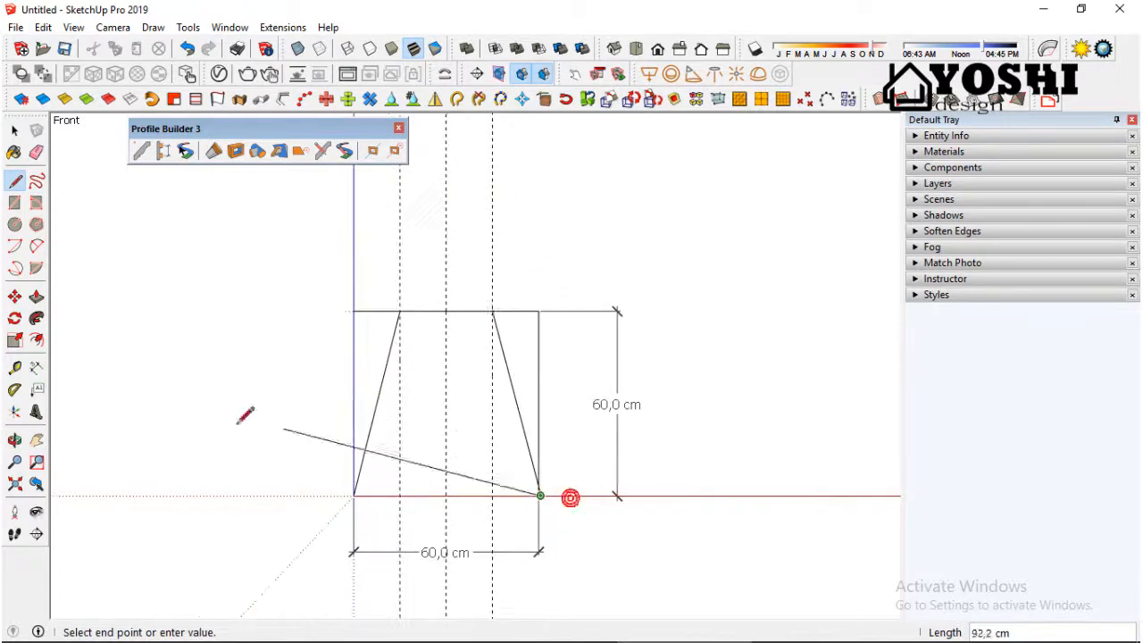
click(387, 491)
middle_drag(387, 491, 536, 500)
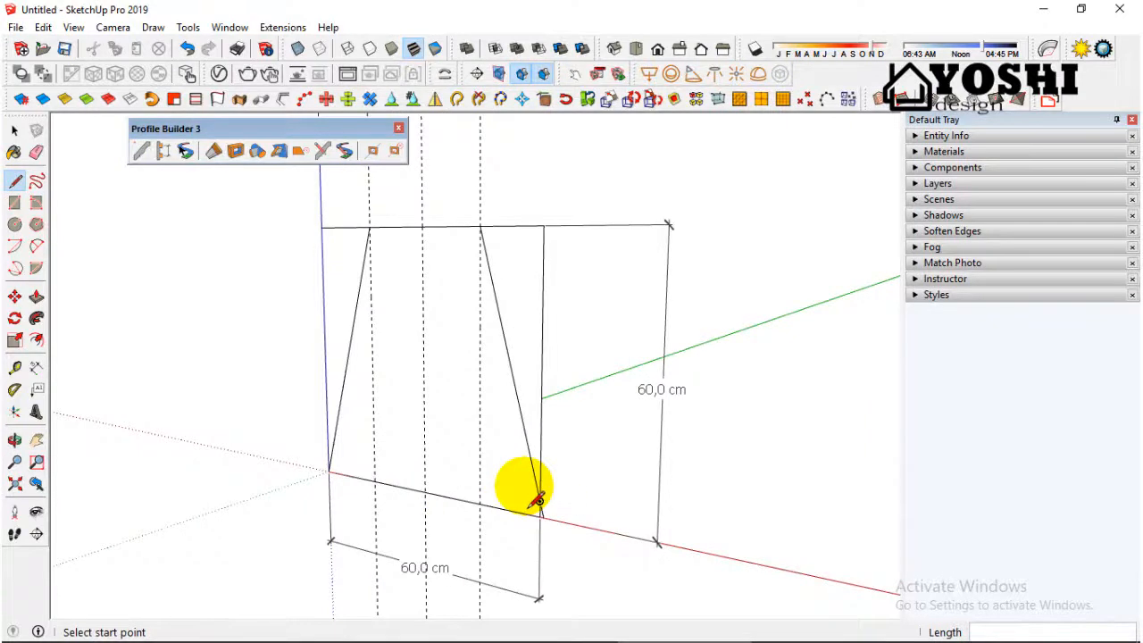
key(ctrl+z)
click(539, 516)
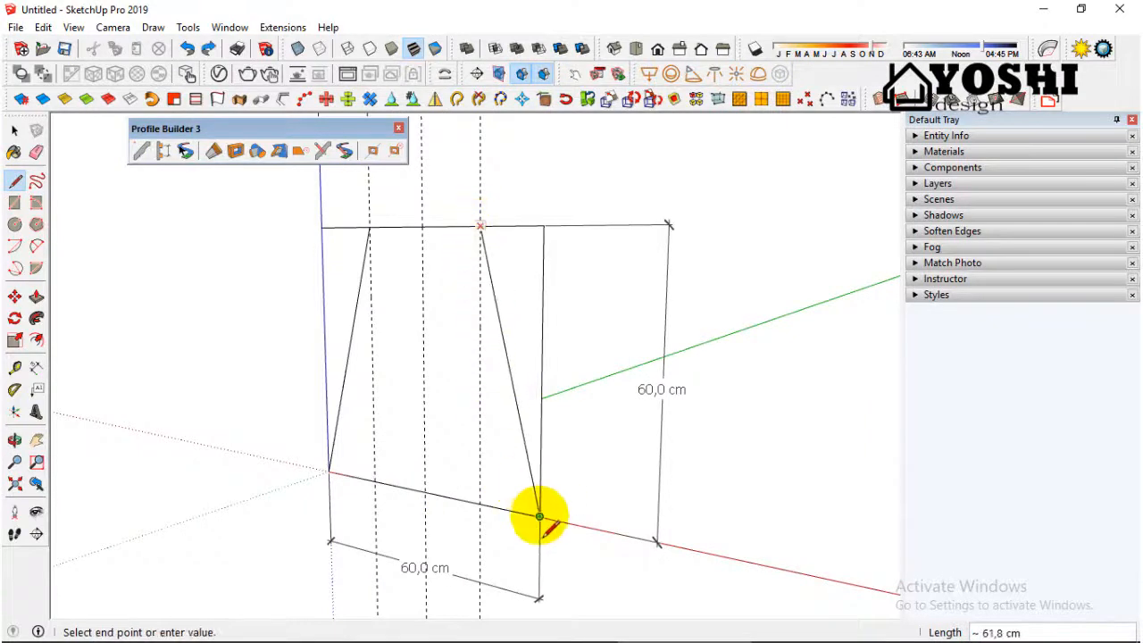
middle_drag(539, 516, 692, 487)
key(ctrl+z)
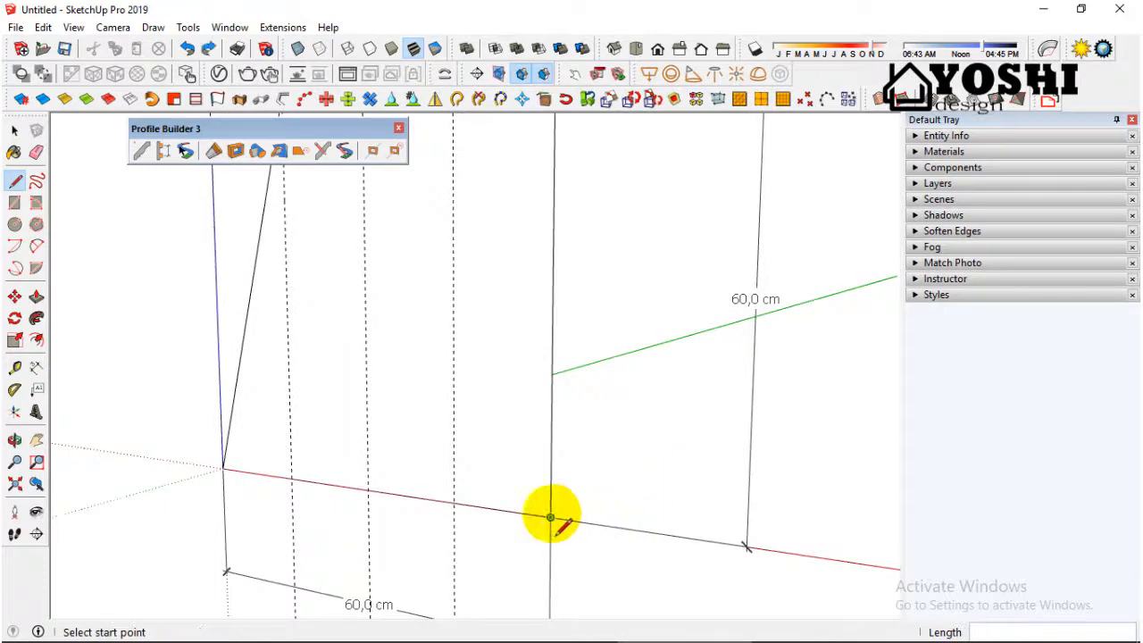
Step: Draw a slanted line from the square's bottom-right corner to the right guide's intersection with the top edge
click(551, 518)
scroll(590, 553, down, 2)
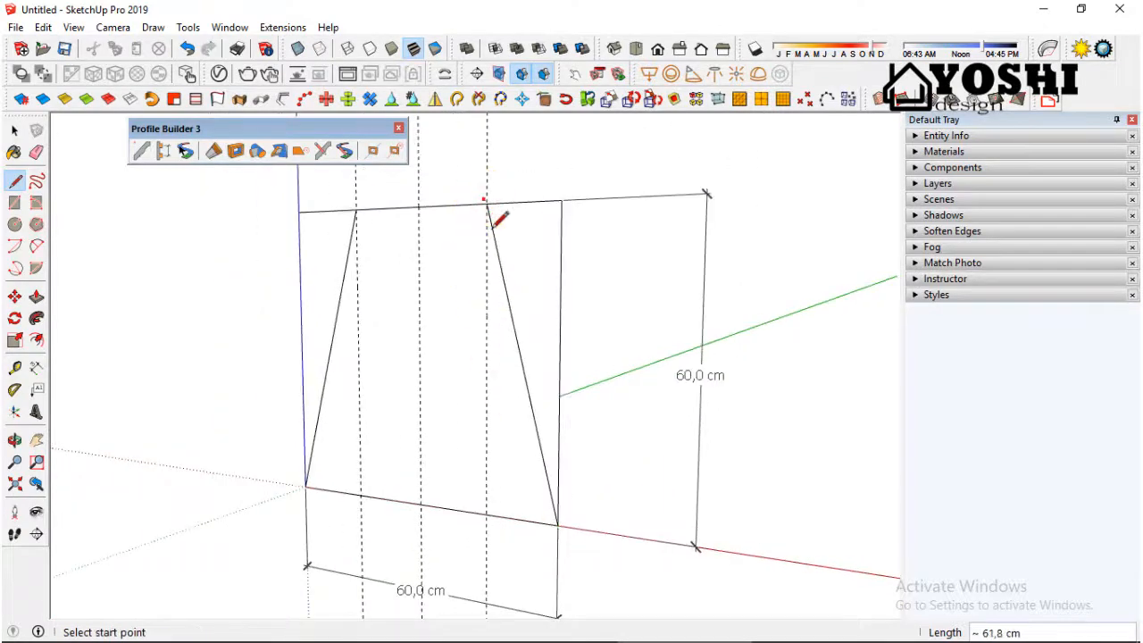
Step: Delete the square's vertical sides and the outer top edge segments, leaving only the trapezoid
scroll(544, 400, down, 3)
click(13, 133)
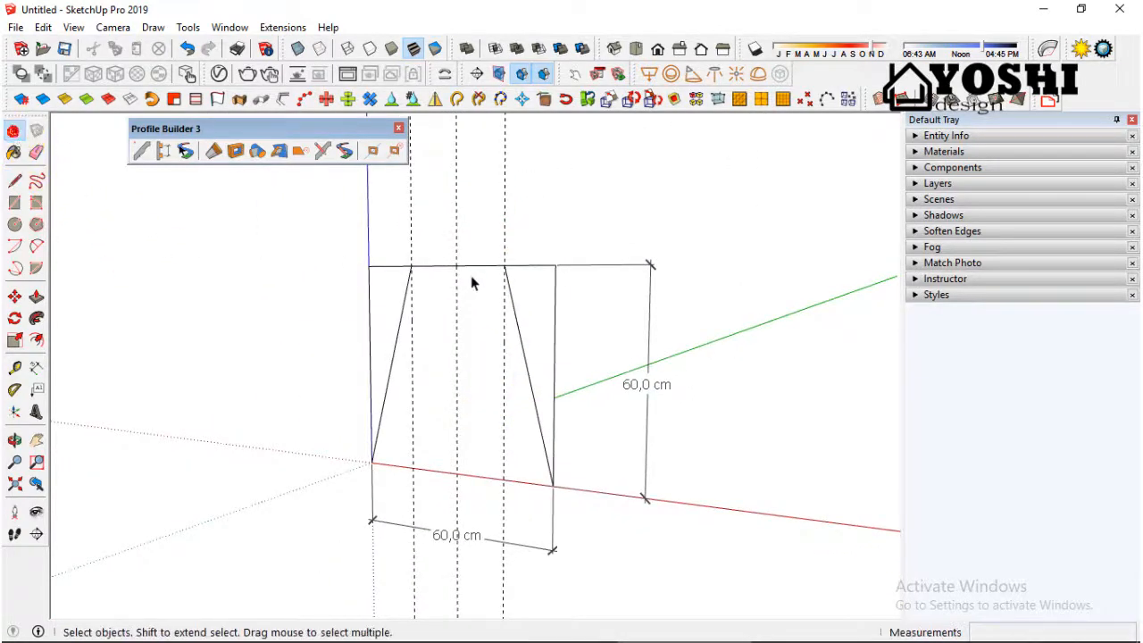
middle_drag(471, 275, 563, 281)
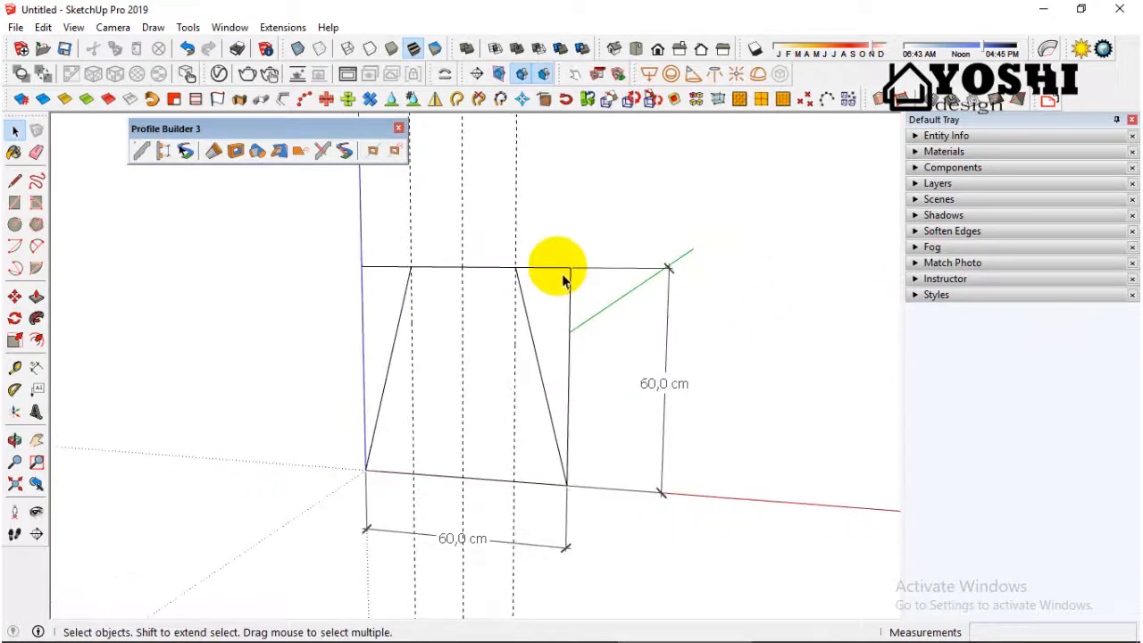
shift+click(571, 319)
shift+click(361, 313)
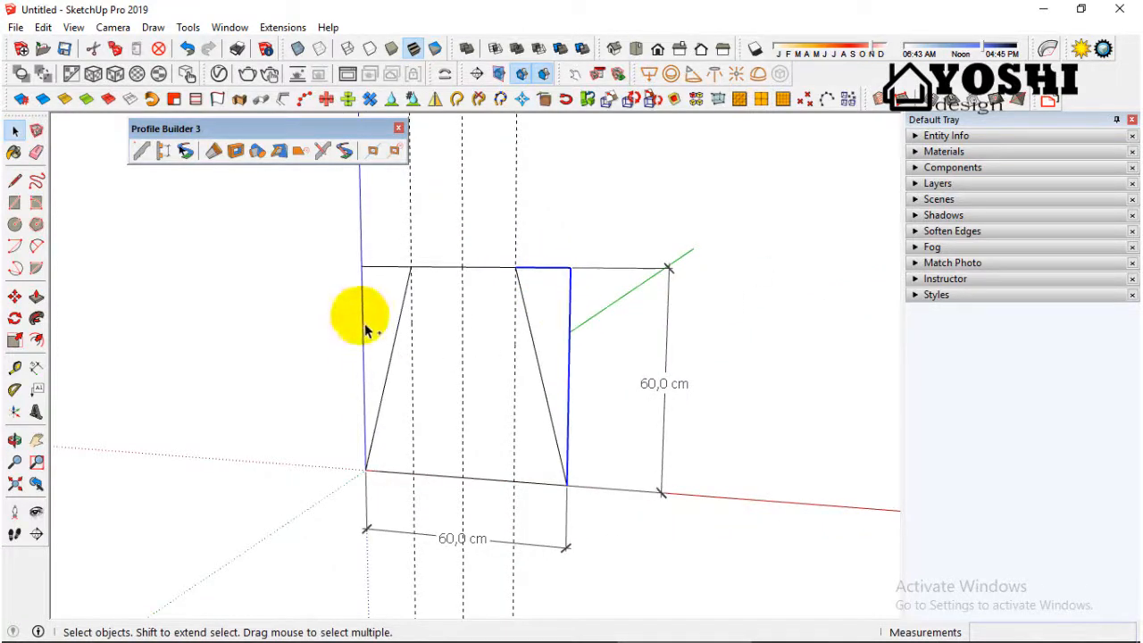
shift+click(387, 269)
key(Delete)
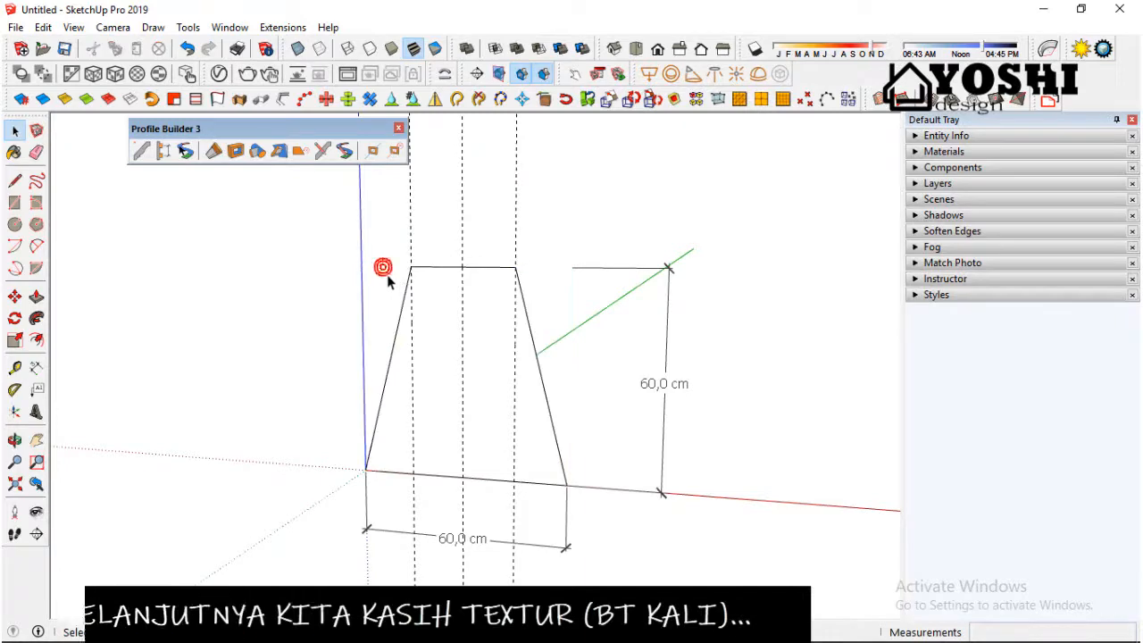
Step: Paint the trapezoid face with the "bt kali" material from the Stone collection
click(485, 379)
middle_drag(484, 375, 550, 315)
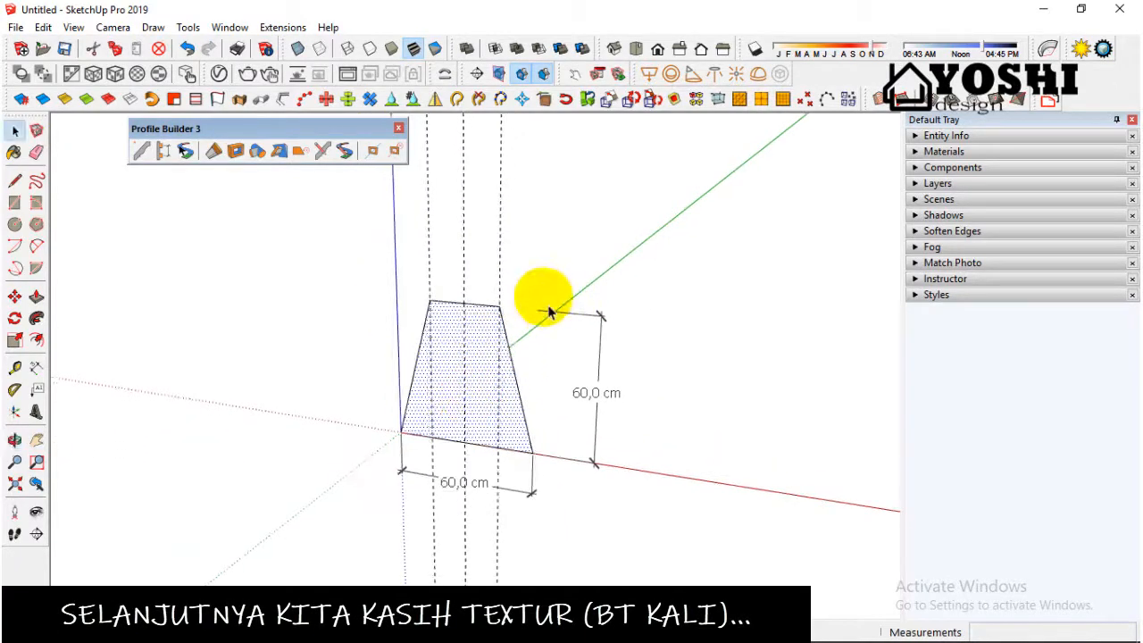
click(956, 152)
click(1098, 258)
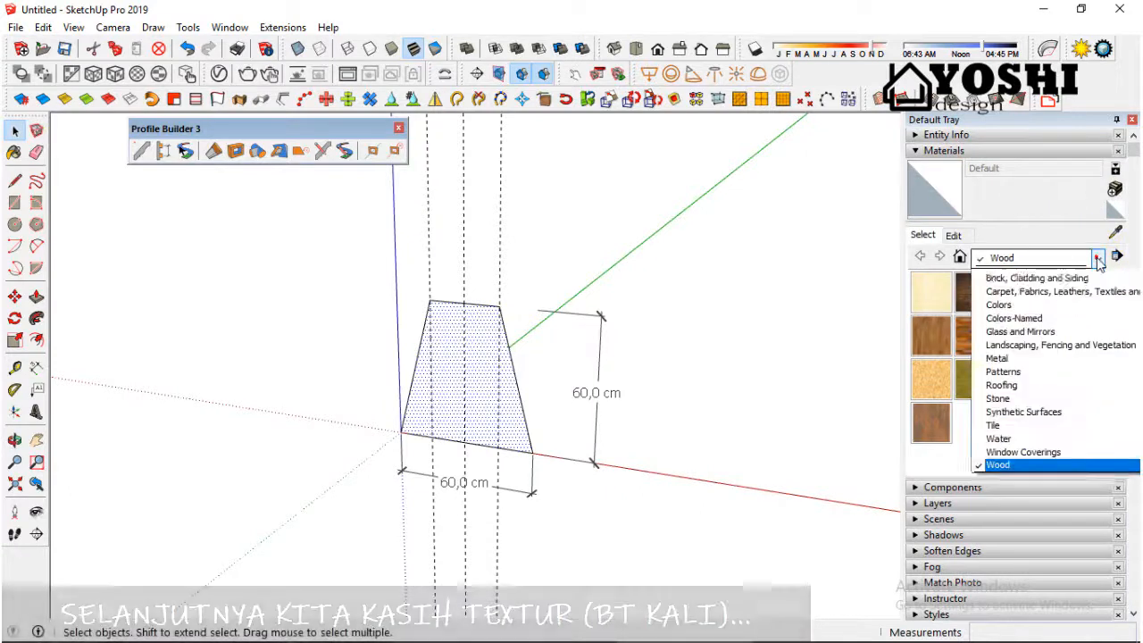
click(997, 409)
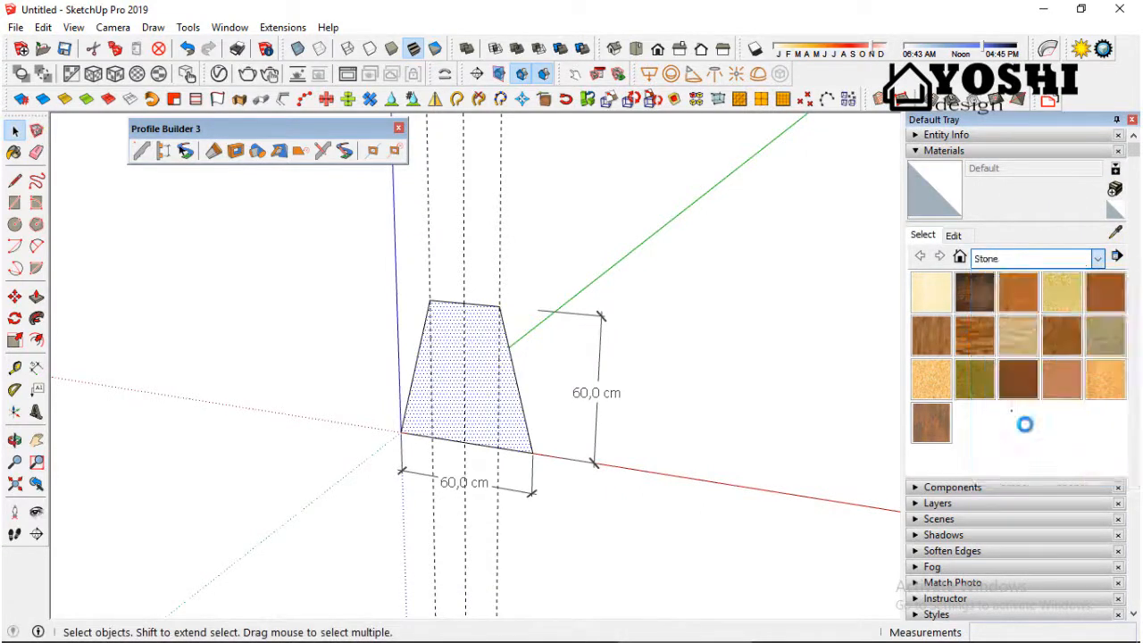
click(947, 294)
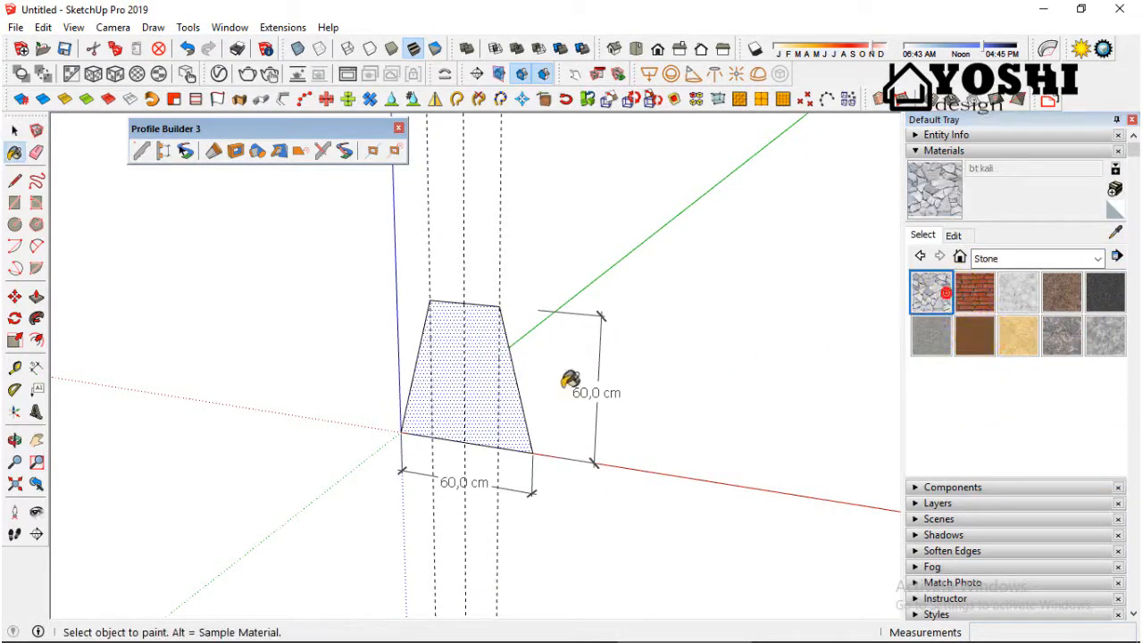
click(482, 374)
scroll(482, 374, up, 3)
scroll(482, 374, down, 2)
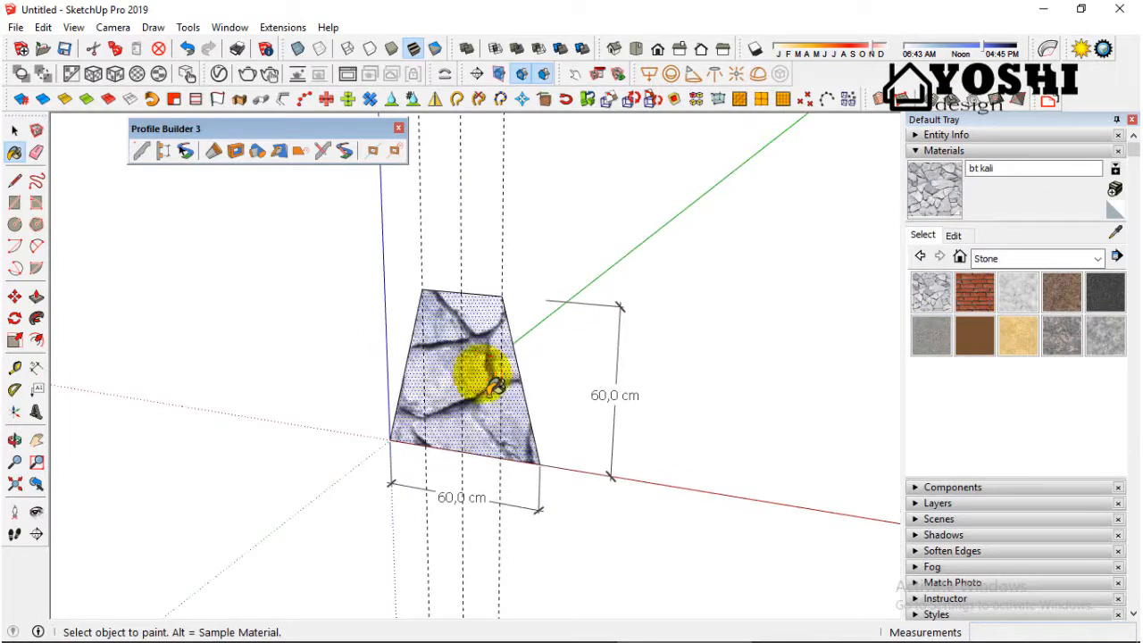
Step: Dimension the trapezoid's top edge, placing the dimension above it
scroll(483, 371, down, 1)
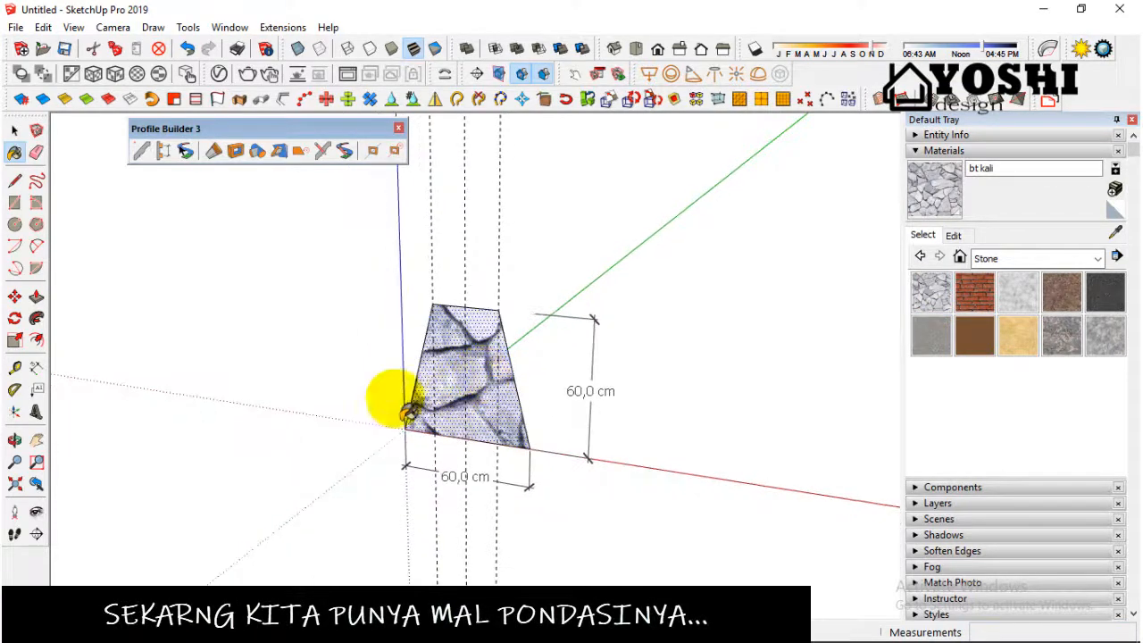
click(16, 136)
click(36, 367)
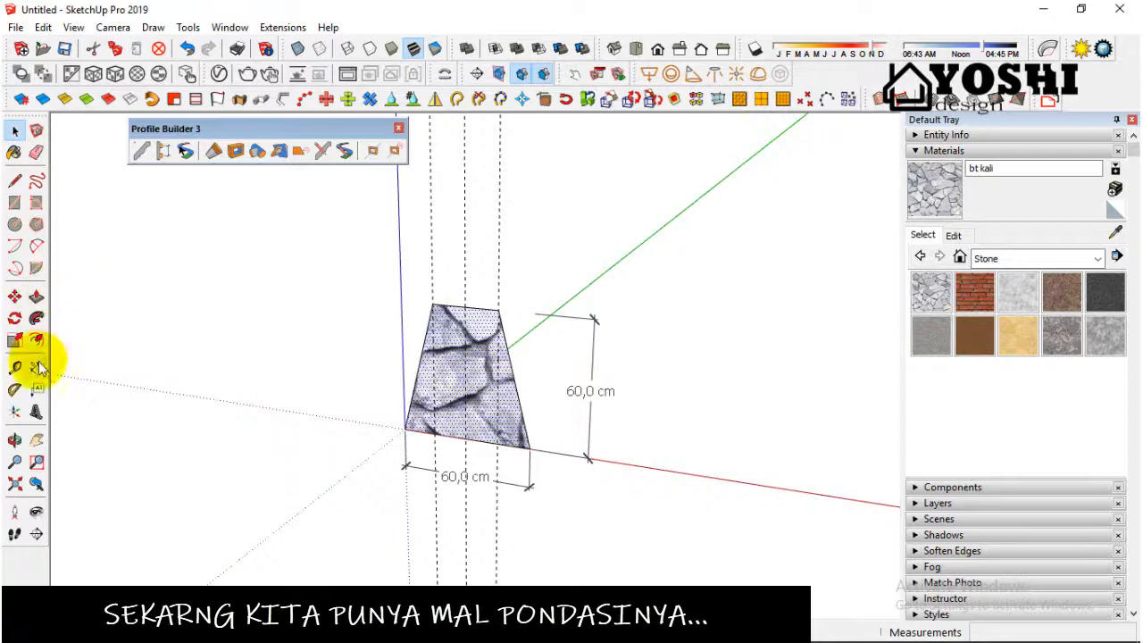
click(498, 310)
middle_drag(512, 216, 518, 275)
scroll(505, 260, up, 1)
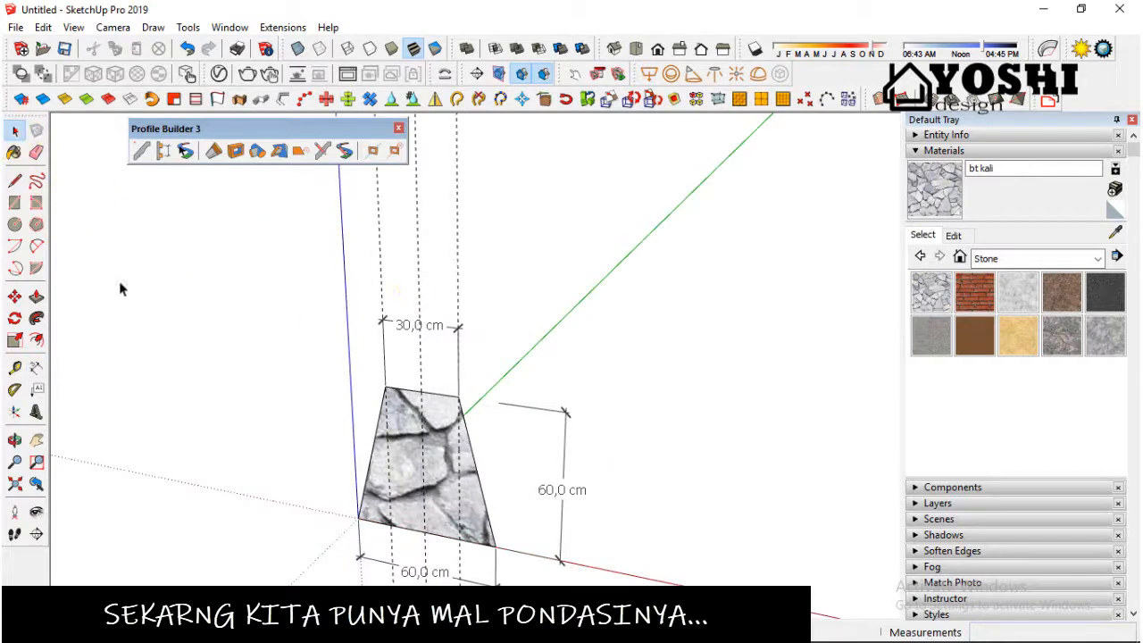
scroll(176, 314, down, 3)
scroll(176, 314, down, 2)
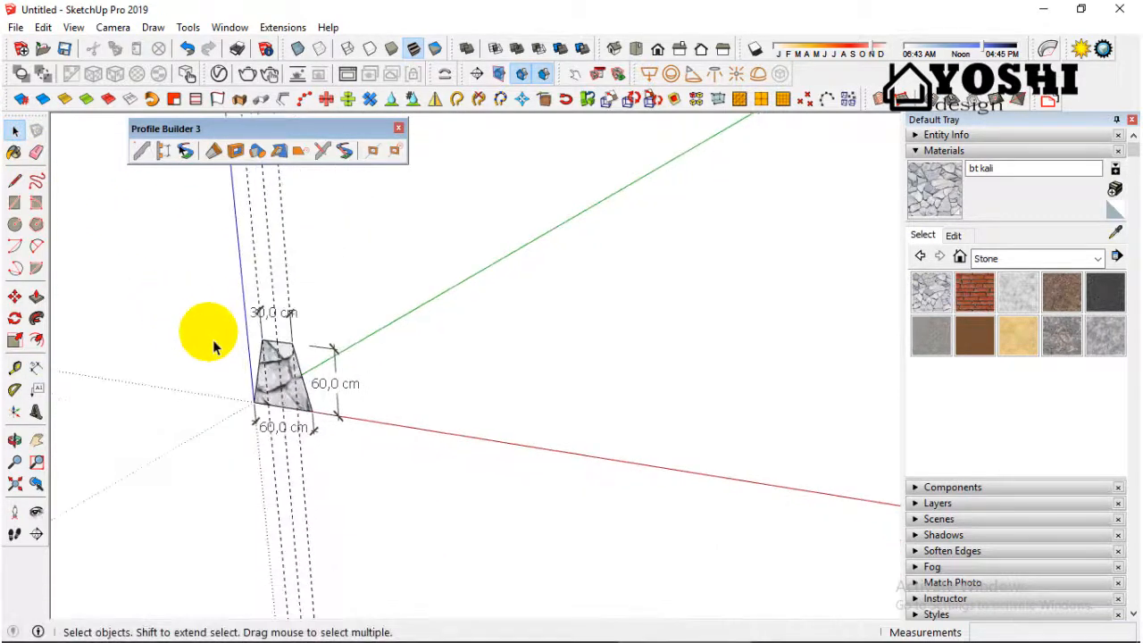
scroll(368, 366, up, 1)
scroll(368, 366, down, 1)
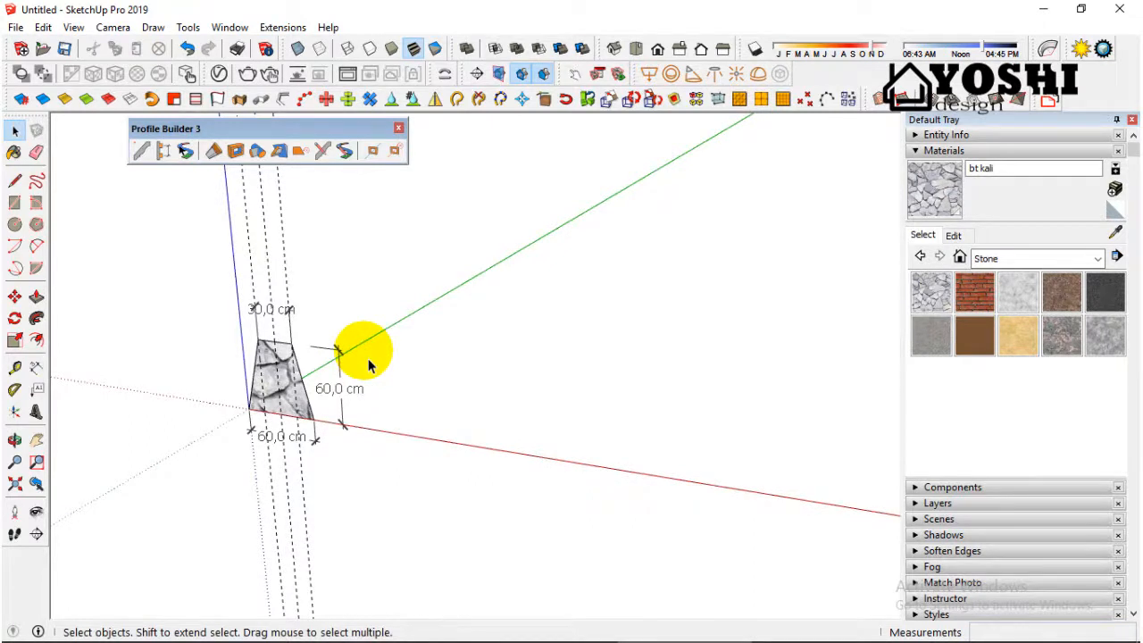
scroll(368, 360, down, 1)
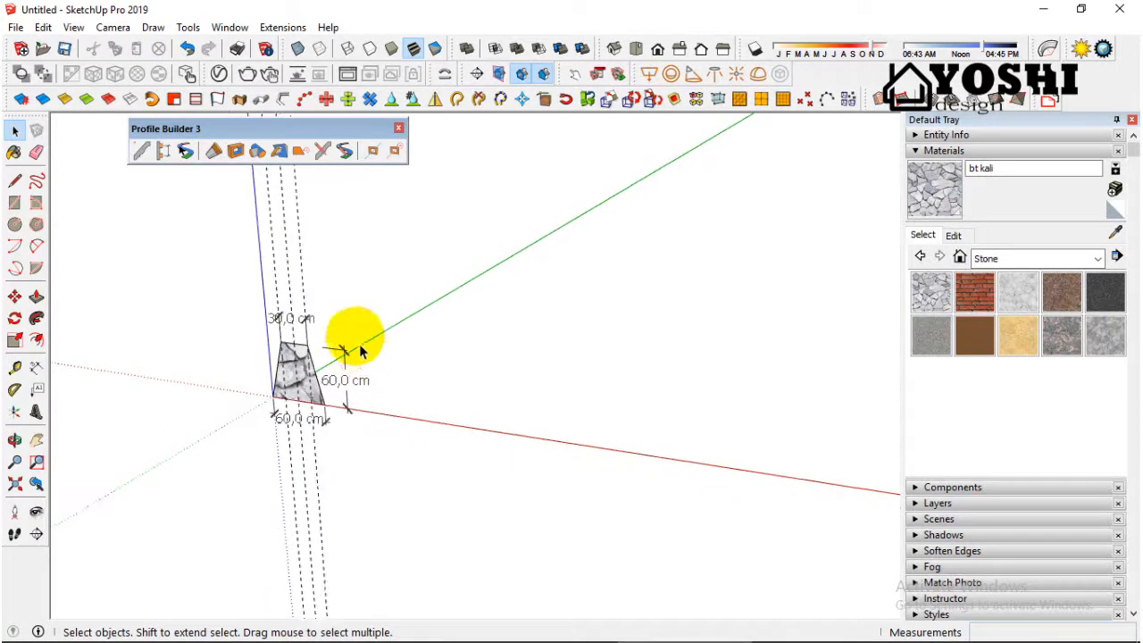
scroll(201, 255, up, 2)
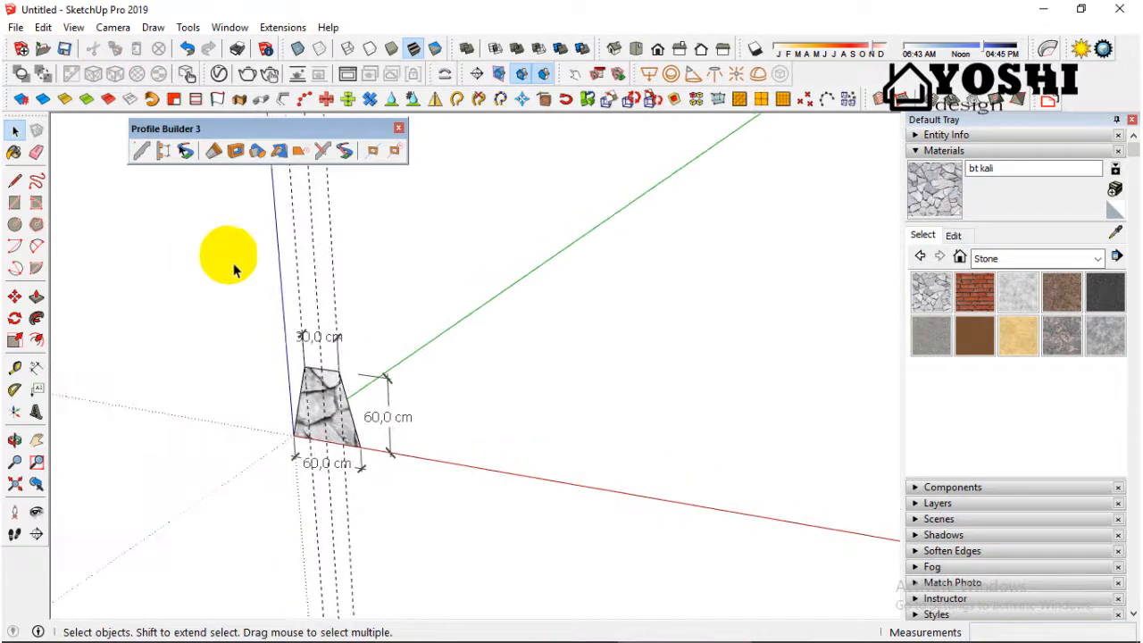
Step: Delete all guides and switch to the Front view of the trapezoid
click(39, 28)
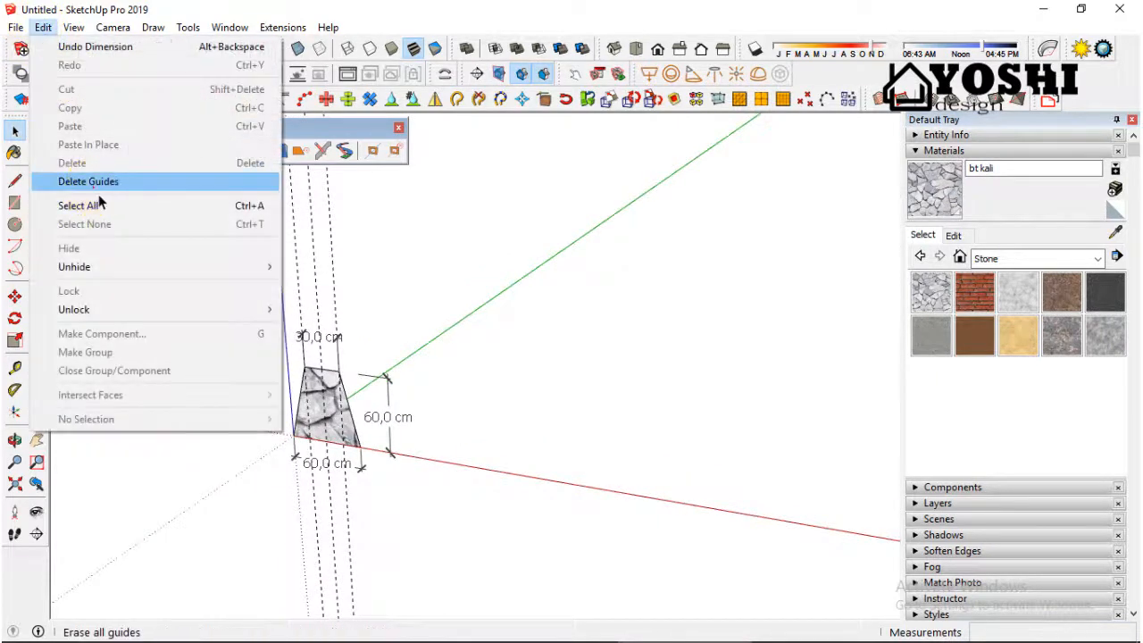
click(92, 191)
middle_drag(339, 398, 349, 250)
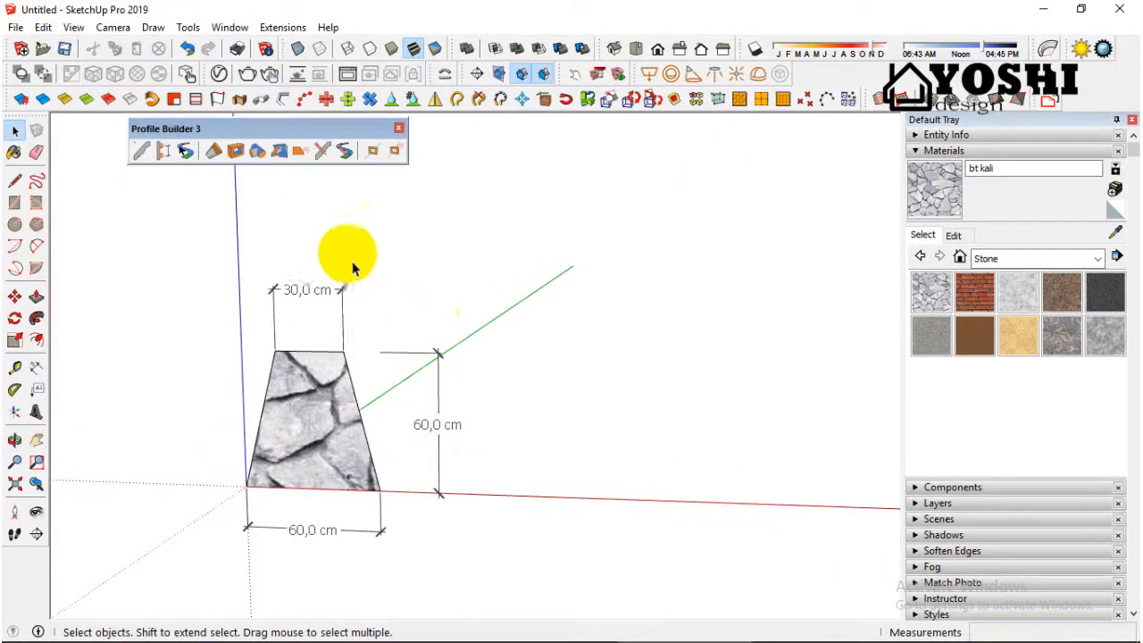
click(665, 55)
scroll(509, 268, up, 2)
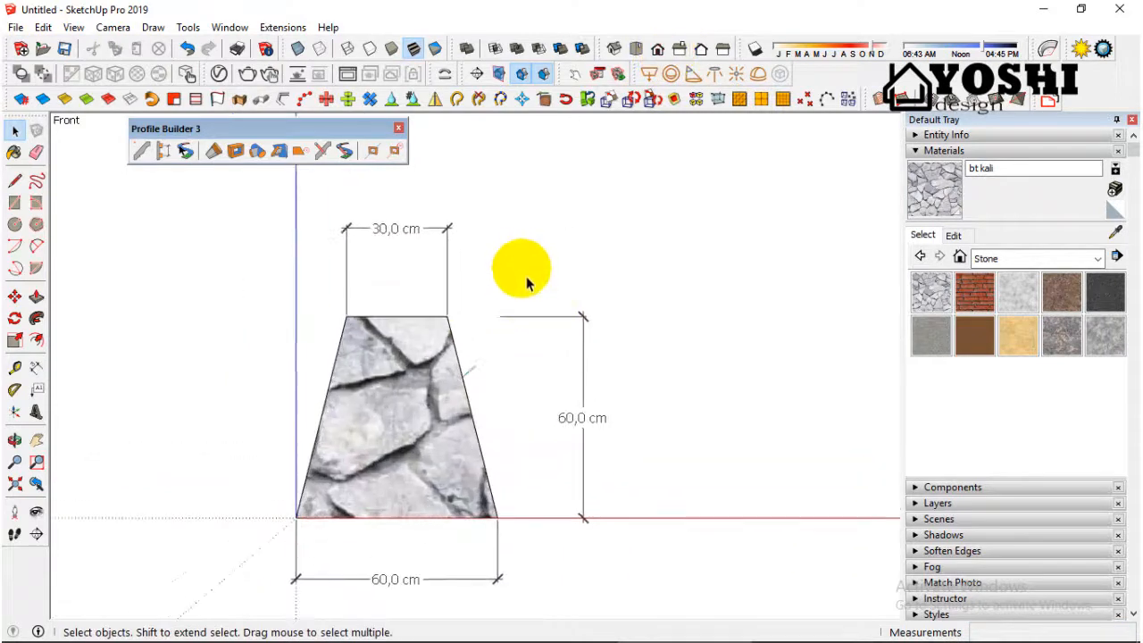
Step: Draw a large rectangle flat on the ground near the origin, clear of the trapezoid
scroll(393, 326, down, 2)
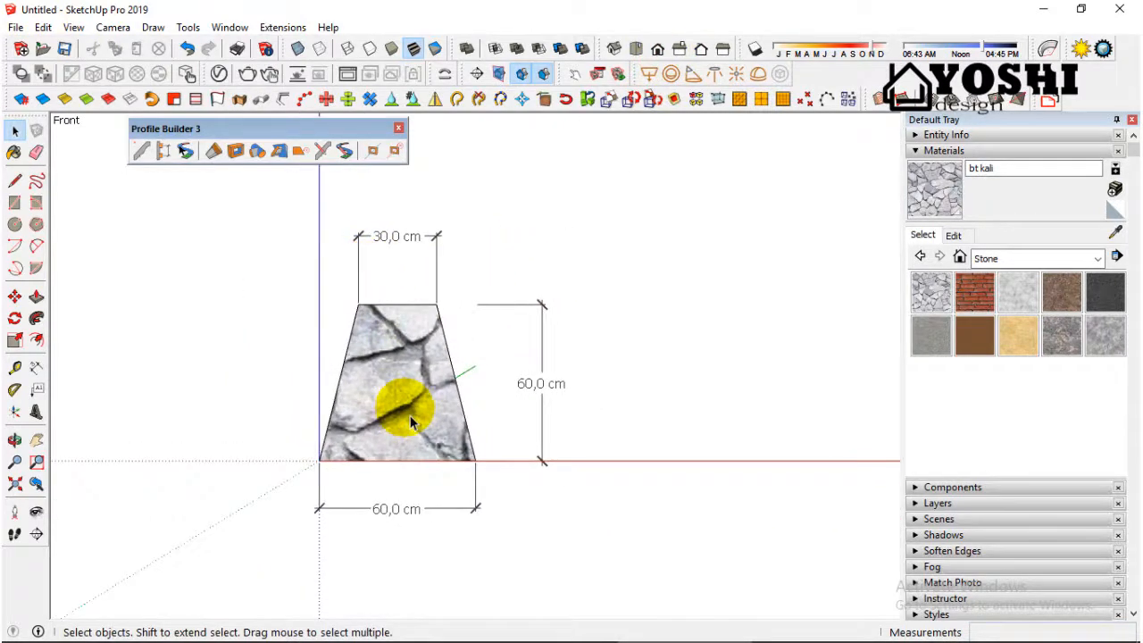
scroll(410, 424, down, 2)
middle_drag(467, 324, 339, 441)
scroll(332, 439, down, 2)
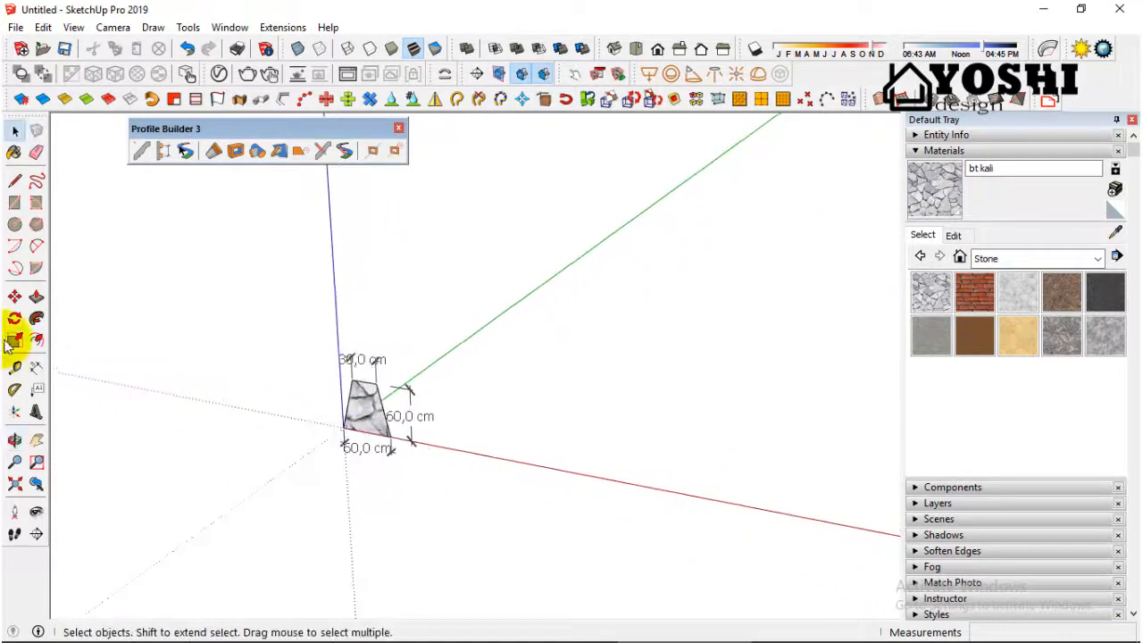
click(15, 203)
scroll(139, 378, down, 5)
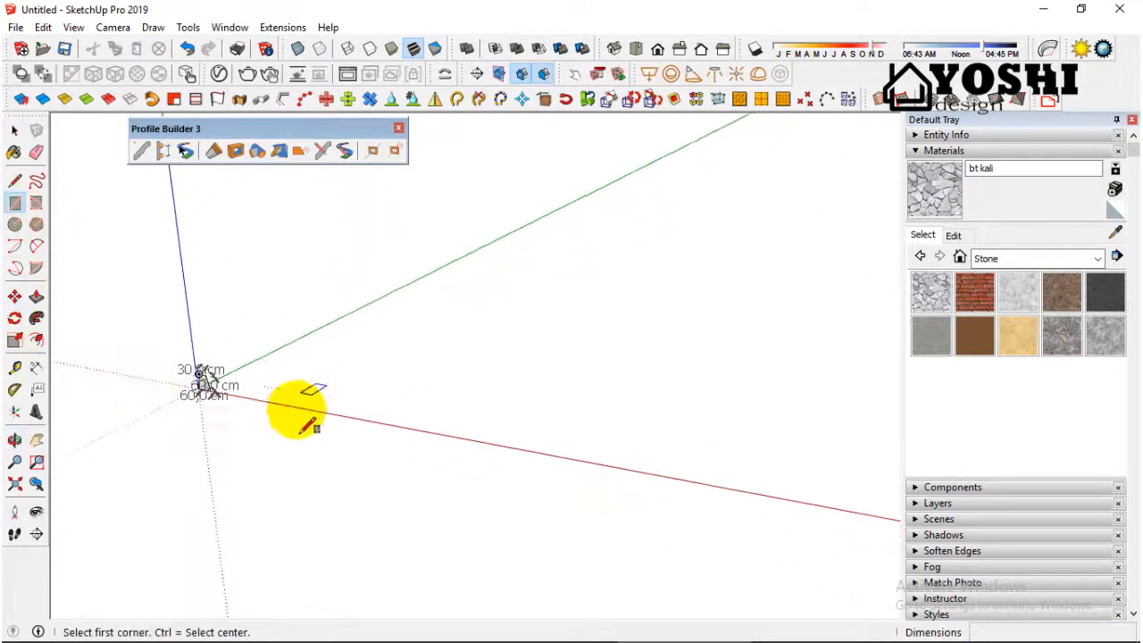
middle_drag(296, 408, 321, 402)
click(324, 388)
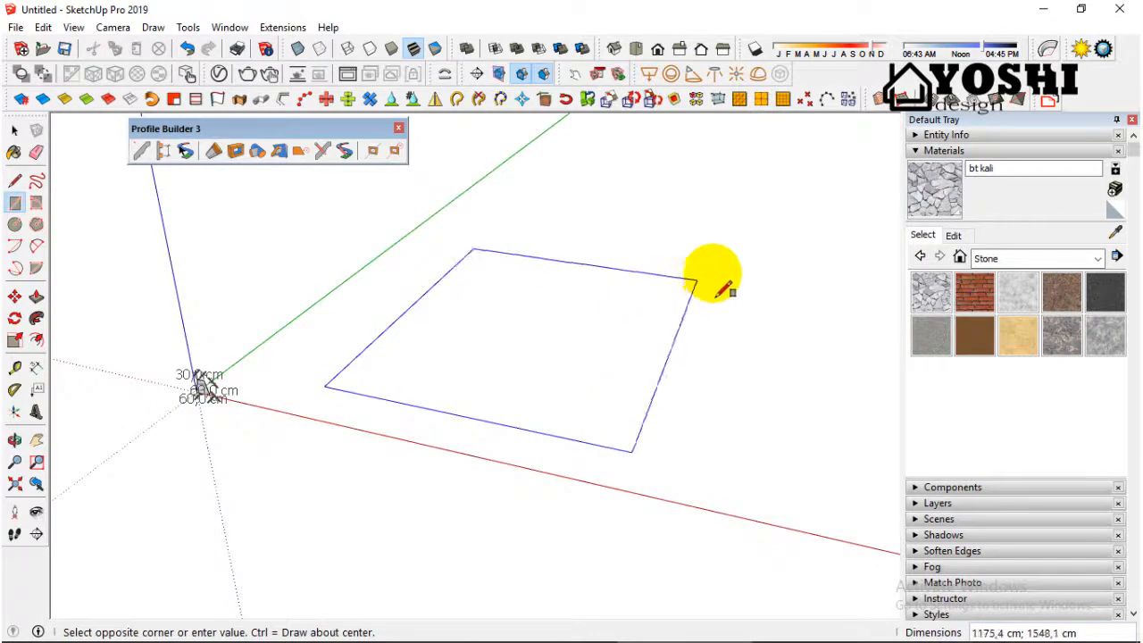
click(745, 258)
middle_drag(746, 261, 672, 255)
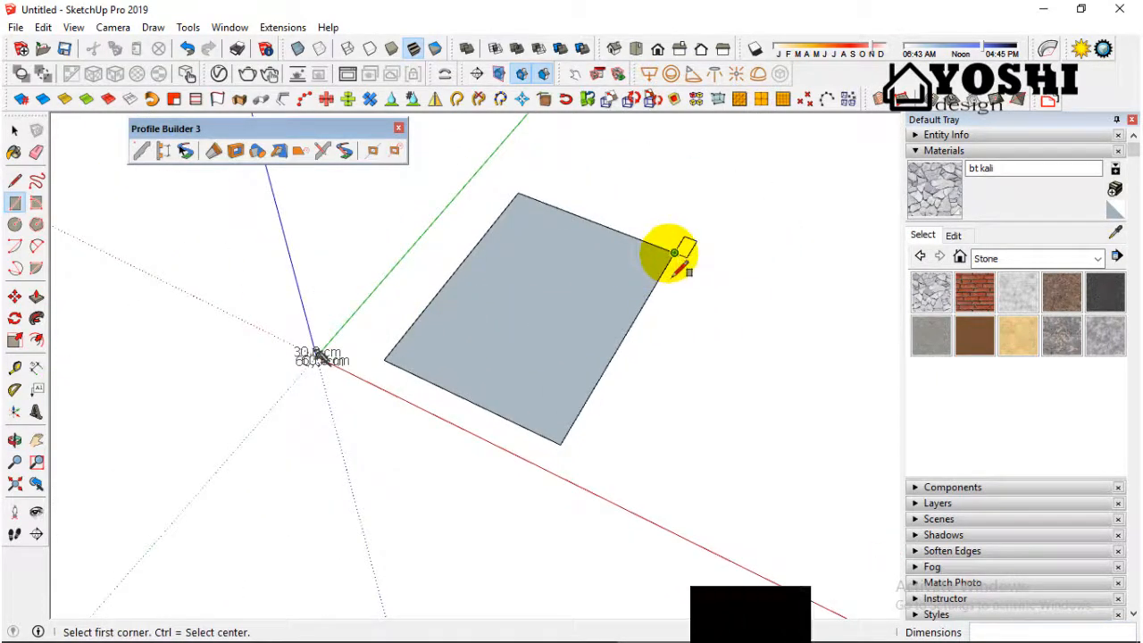
Step: Draw an adjoining rectangle of about 1316 by 1224 cm from the first one's far corner, and a smaller room inside the first rectangle's back corner
click(674, 254)
click(796, 441)
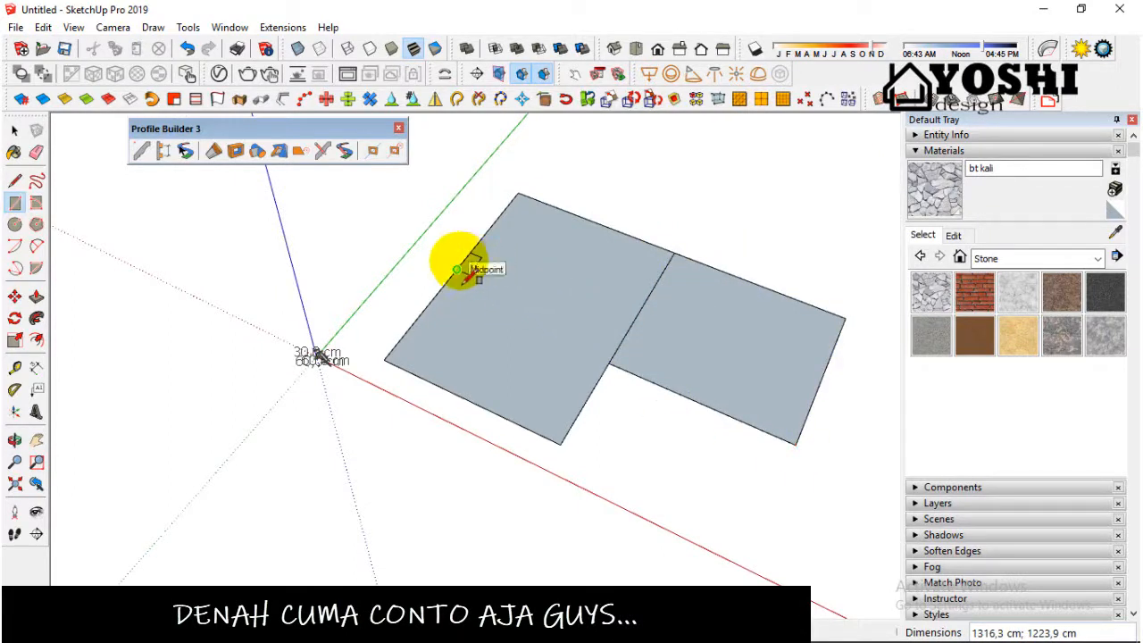
click(630, 237)
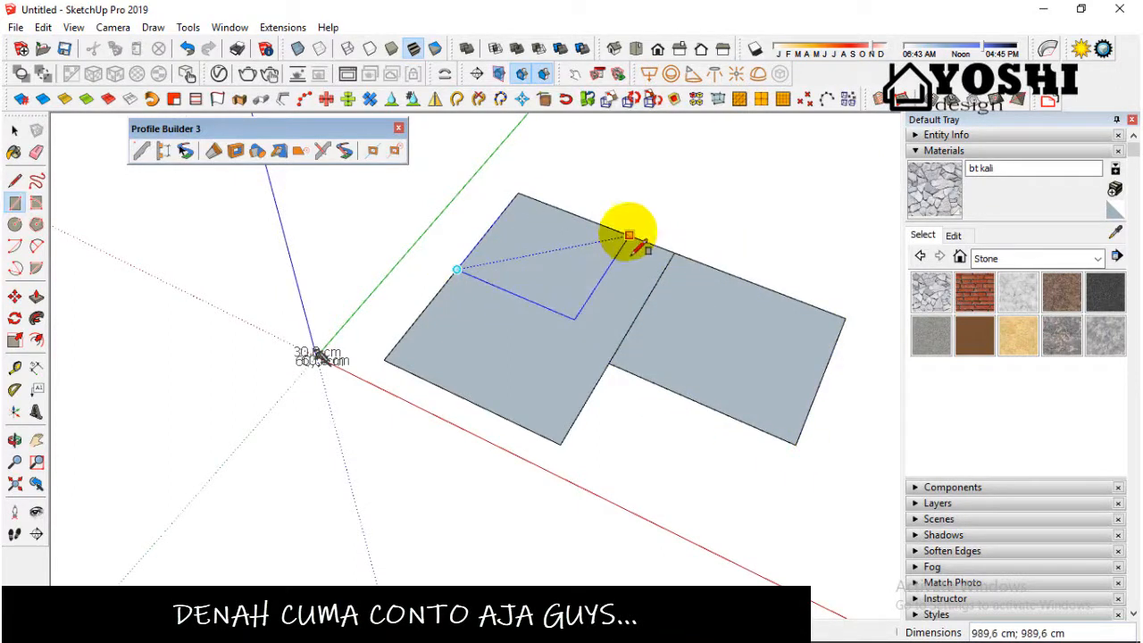
scroll(571, 259, down, 2)
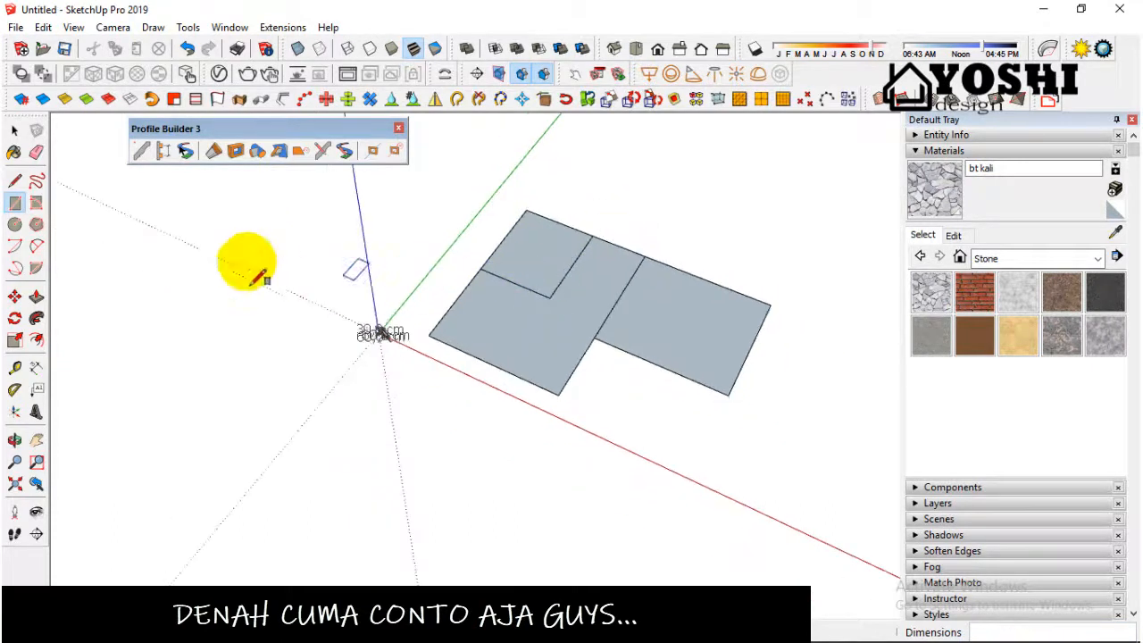
scroll(505, 259, up, 3)
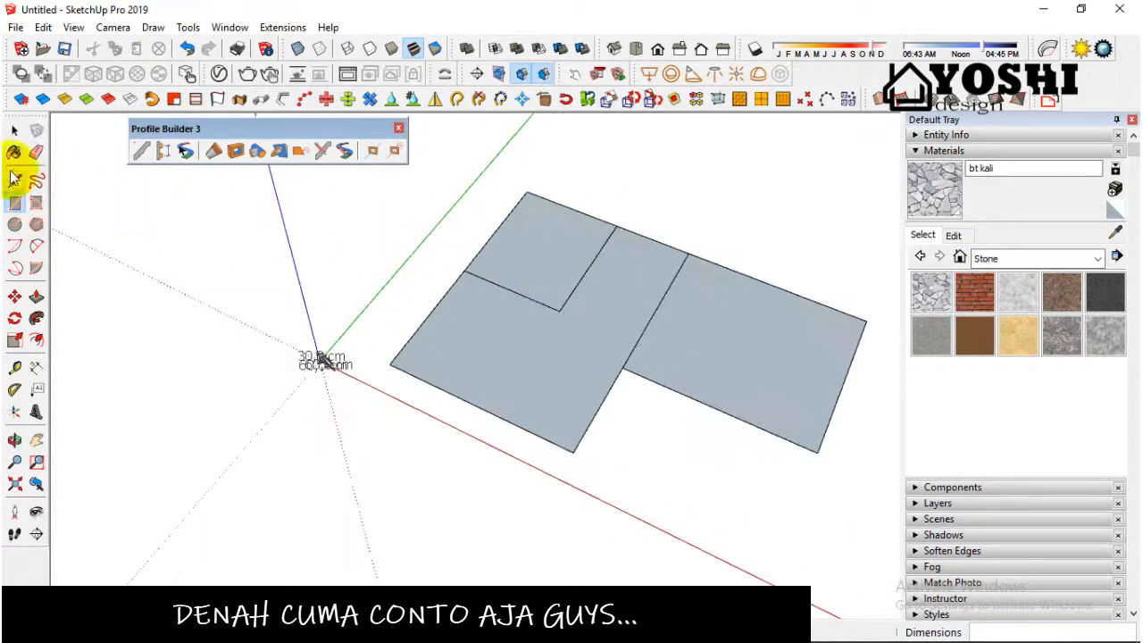
Step: Erase the shared edge between the two large rectangles to merge them into one L-shaped plan
click(34, 154)
drag(630, 322, 659, 337)
scroll(366, 327, down, 2)
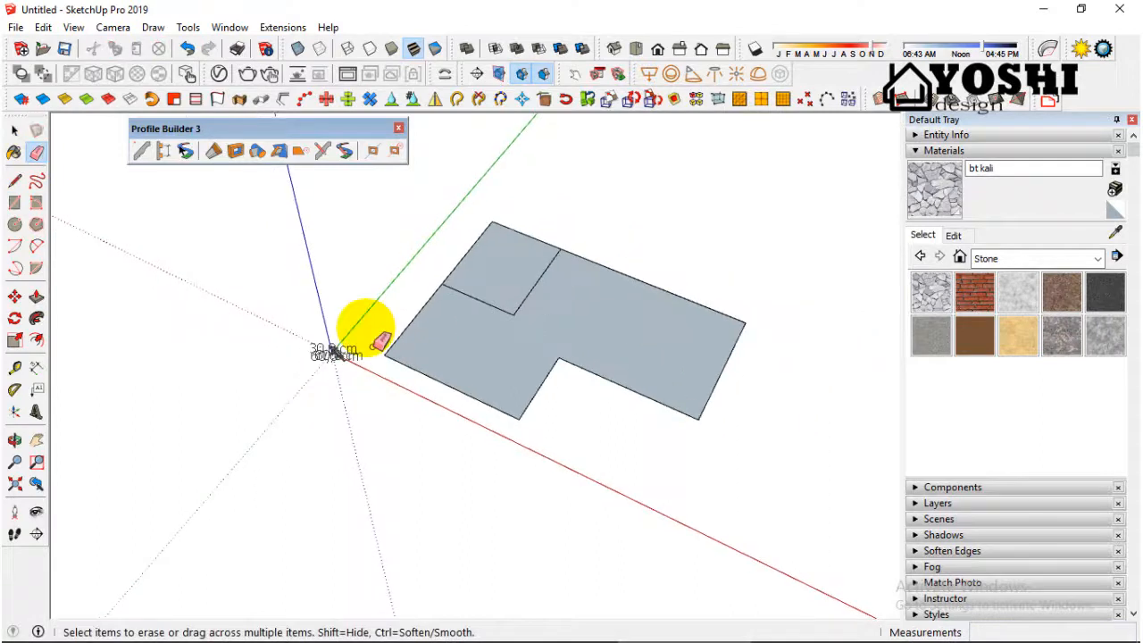
Step: Delete the plan's two faces, keeping only the outline and room edges
click(15, 131)
click(500, 326)
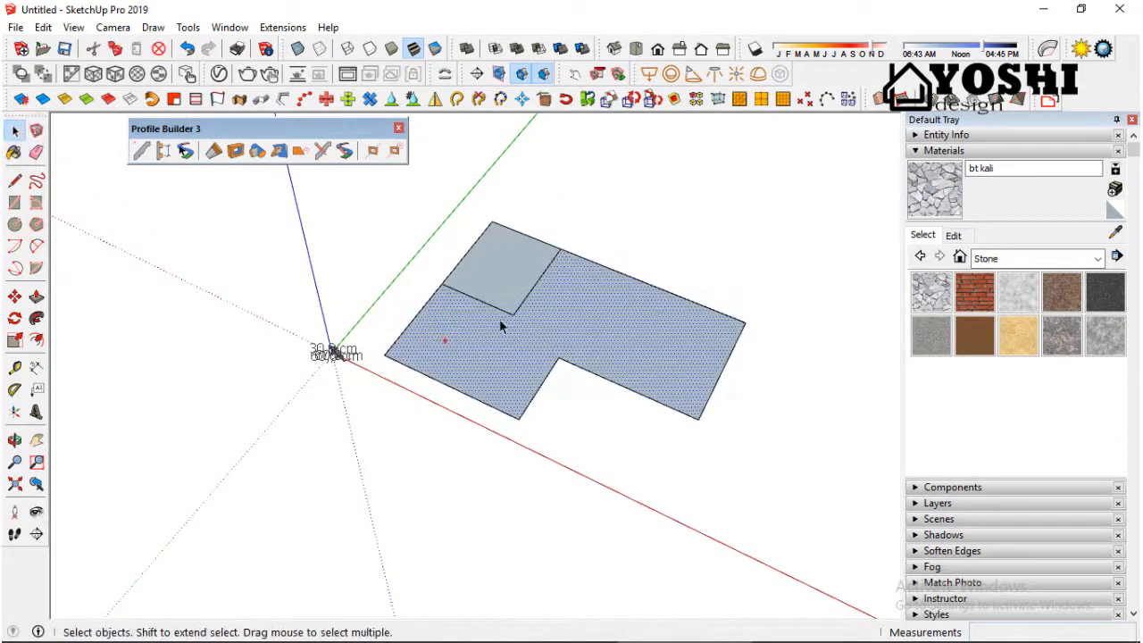
right_click(505, 297)
click(536, 300)
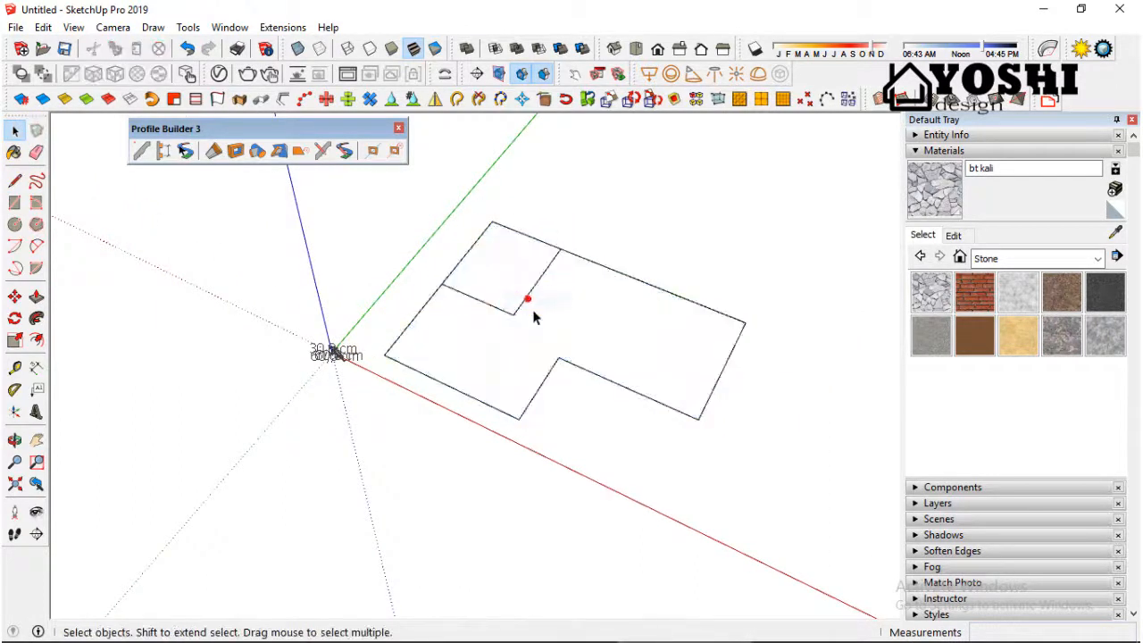
Step: Delete the dimensions around the trapezoid's top edge, height and base
scroll(536, 321, up, 2)
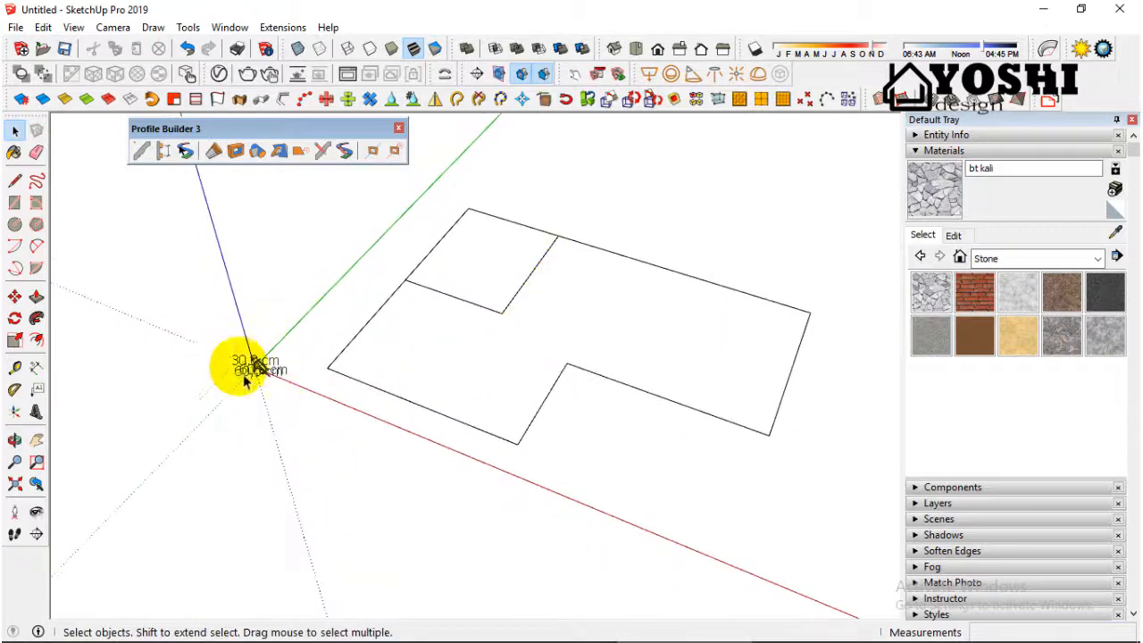
scroll(259, 367, up, 3)
scroll(268, 370, up, 1)
mouse_move(288, 314)
middle_down()
mouse_move(439, 268)
mouse_move(408, 324)
mouse_move(288, 386)
mouse_move(681, 362)
mouse_move(676, 311)
mouse_move(544, 327)
mouse_move(503, 348)
middle_up()
scroll(288, 379, down, 2)
scroll(503, 348, down, 2)
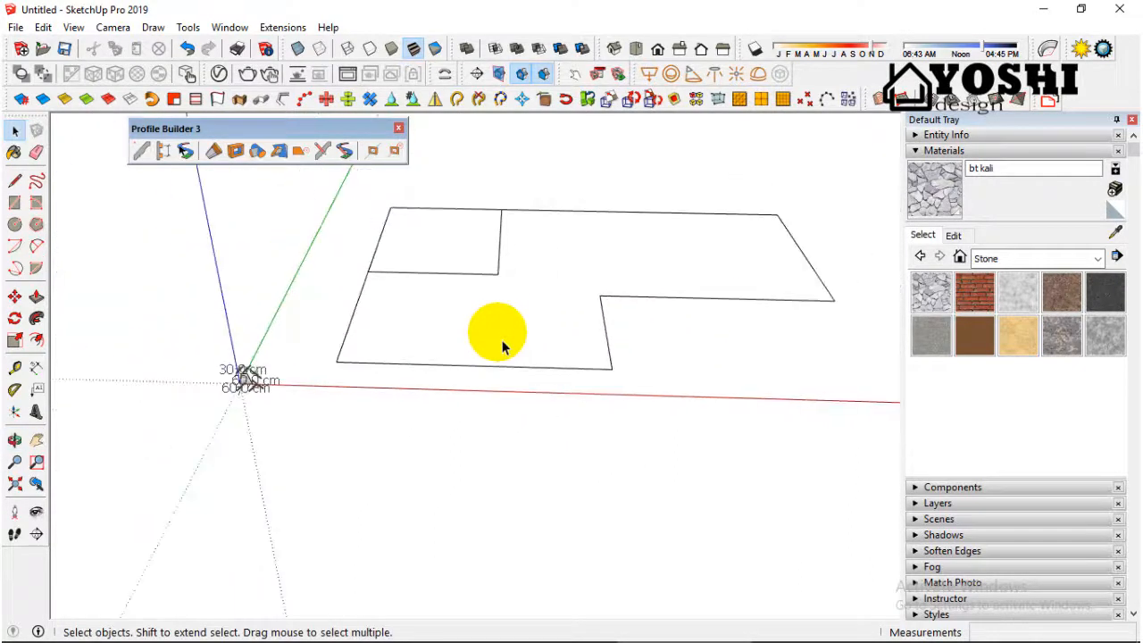
scroll(169, 384, up, 3)
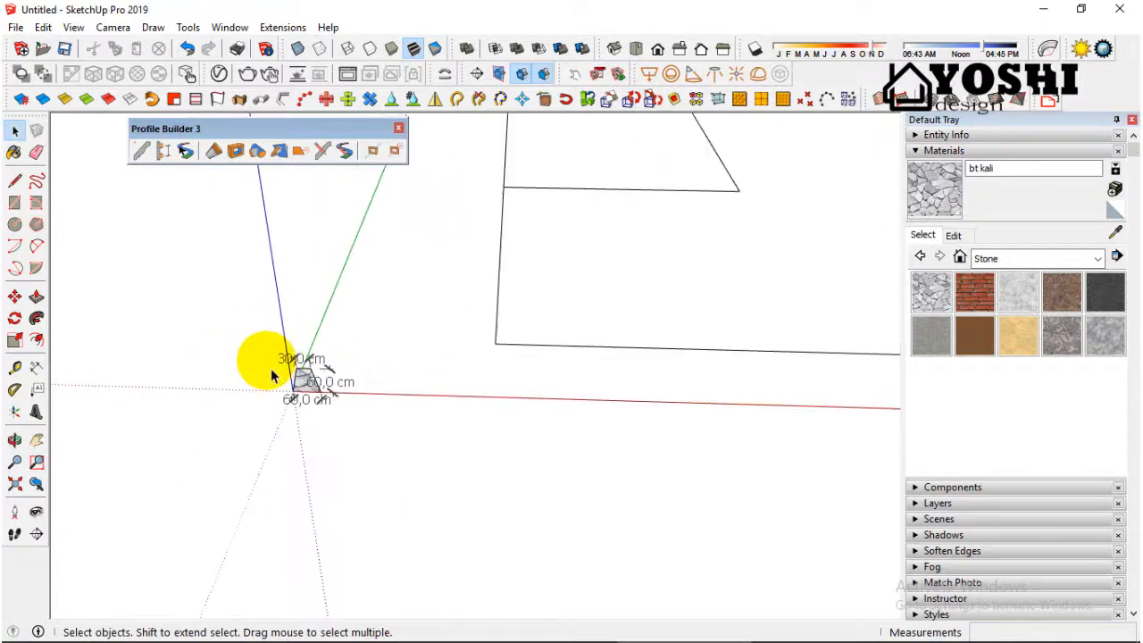
scroll(196, 337, down, 2)
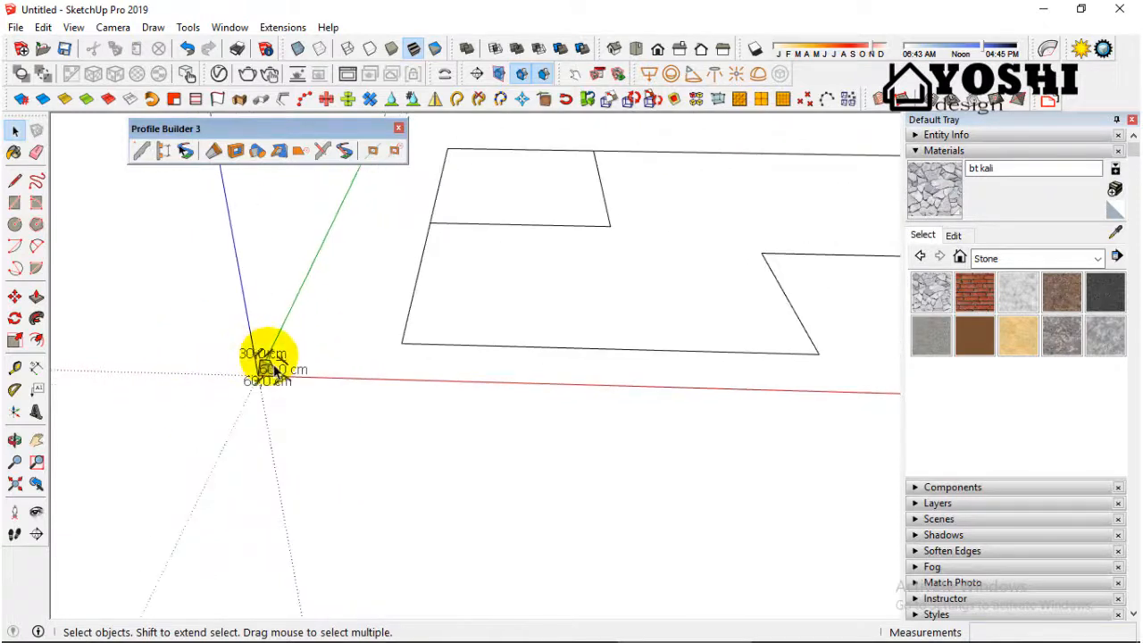
scroll(276, 370, up, 3)
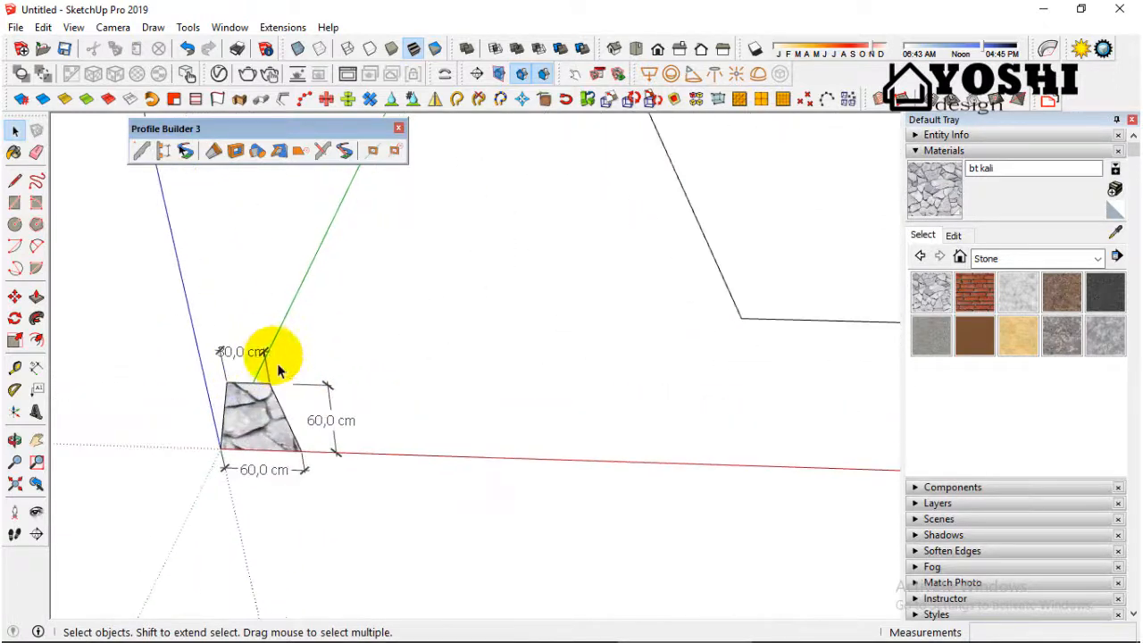
click(219, 369)
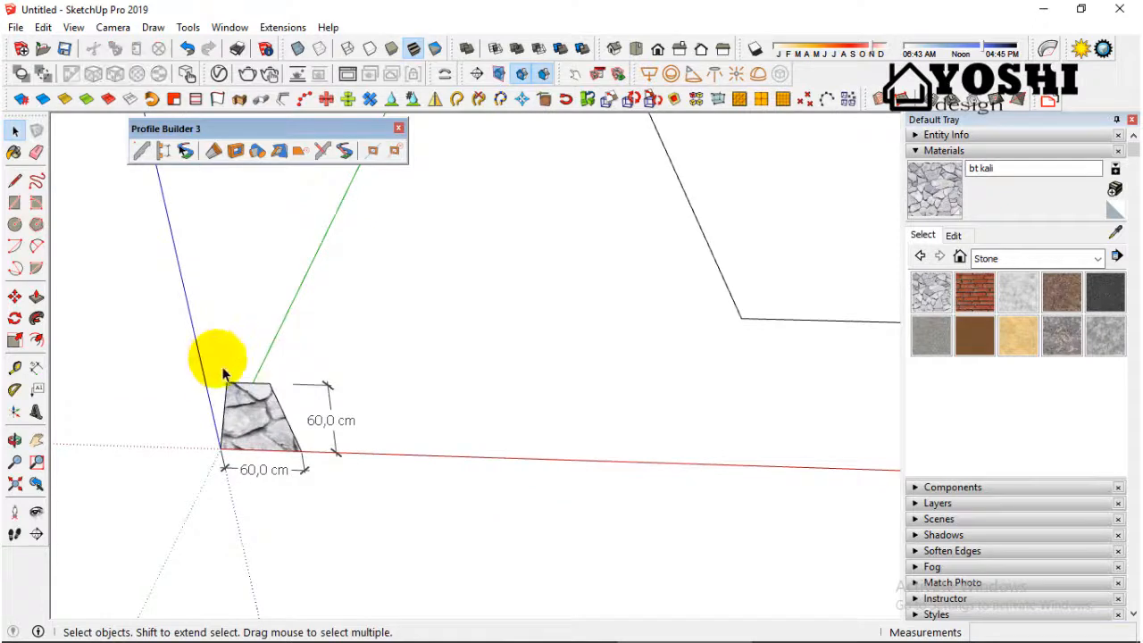
click(310, 466)
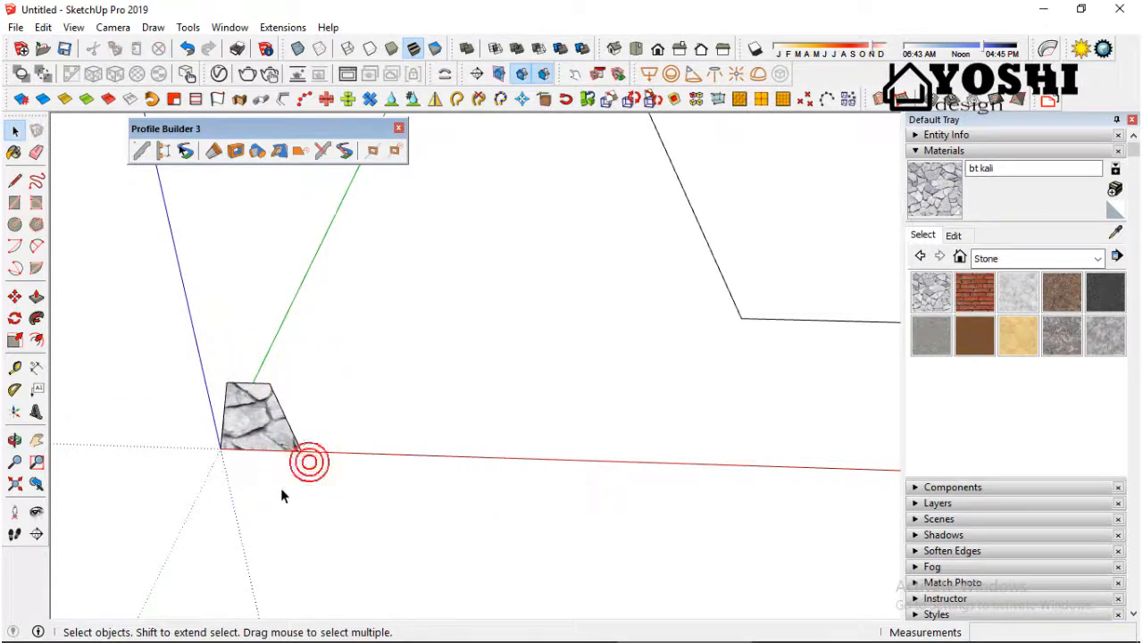
Step: Create a new Profile Builder profile named "pondasi60x60x30" from the trapezoid face
scroll(282, 491, down, 3)
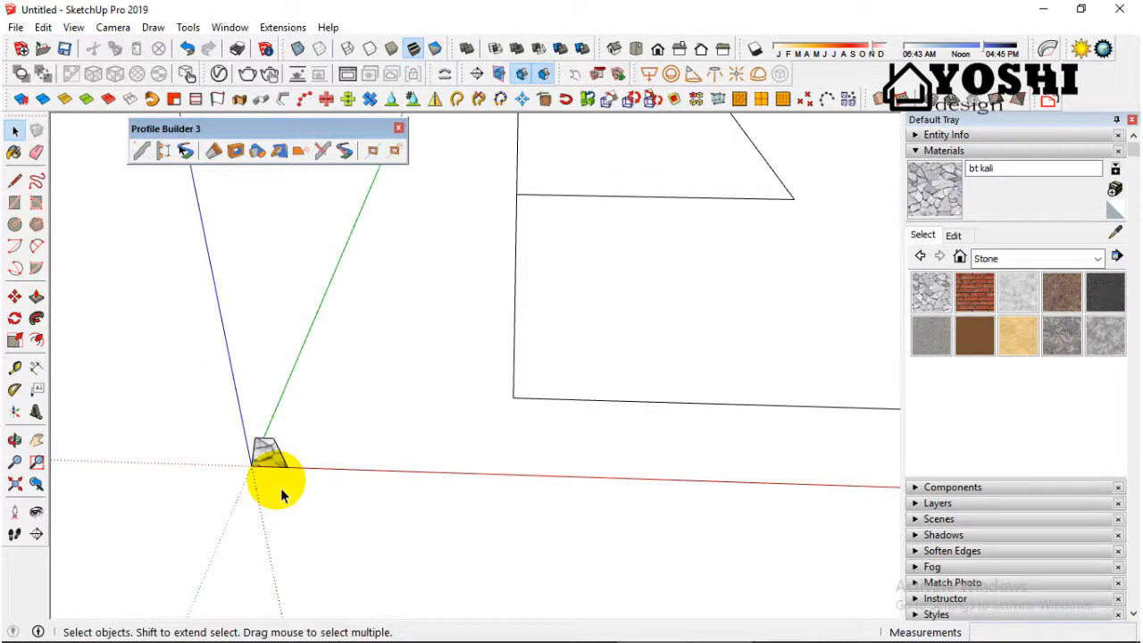
scroll(282, 494, down, 2)
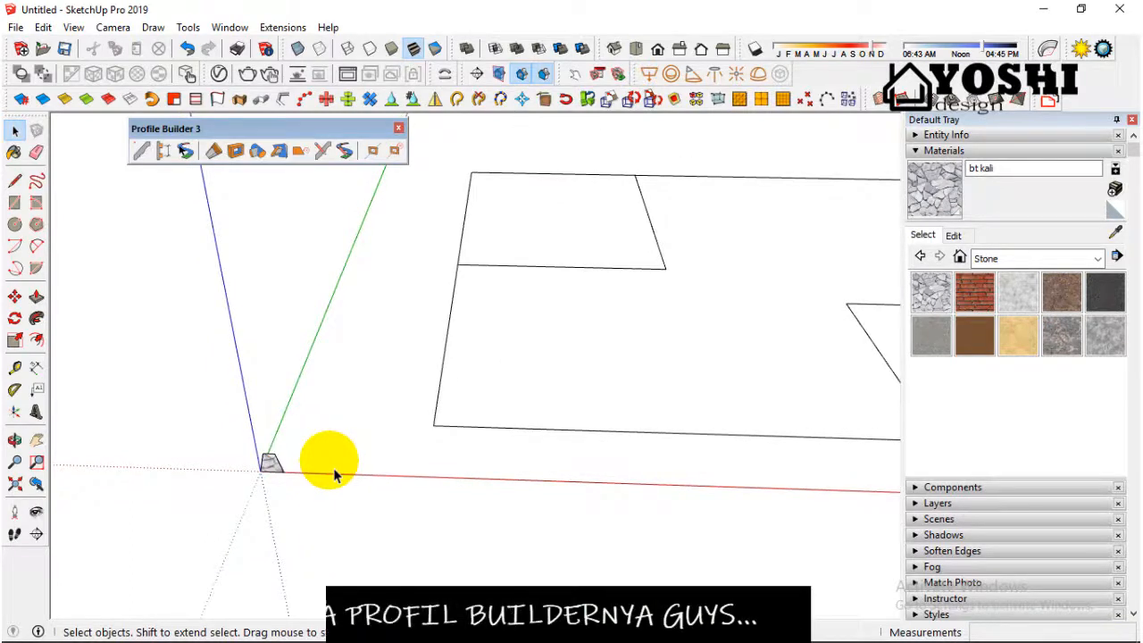
scroll(335, 475, up, 2)
middle_drag(334, 475, 300, 429)
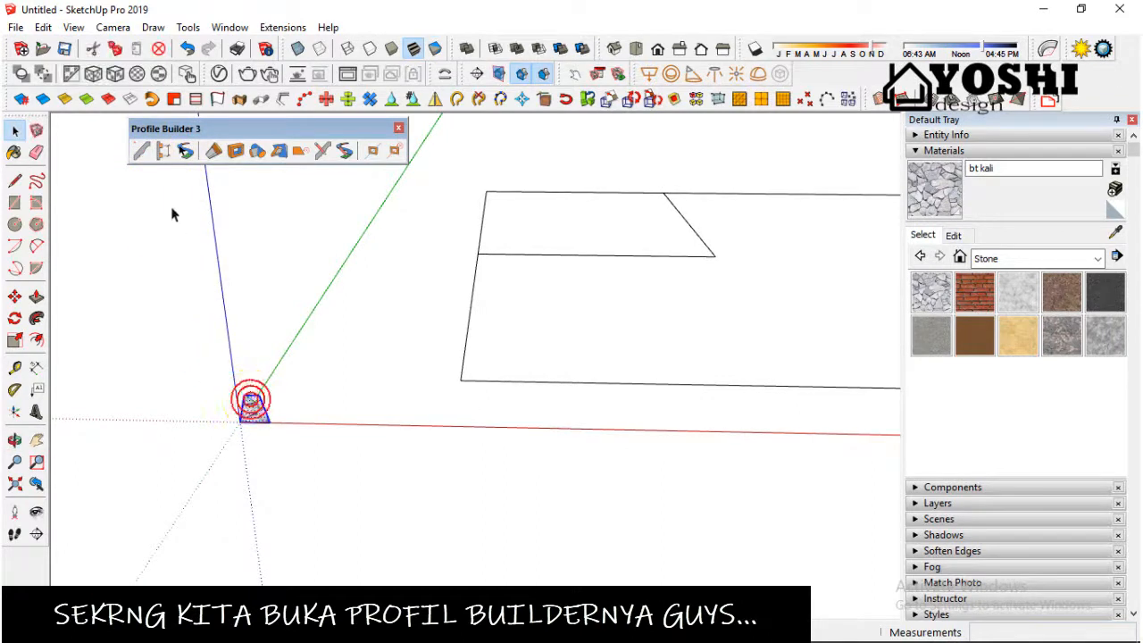
click(141, 150)
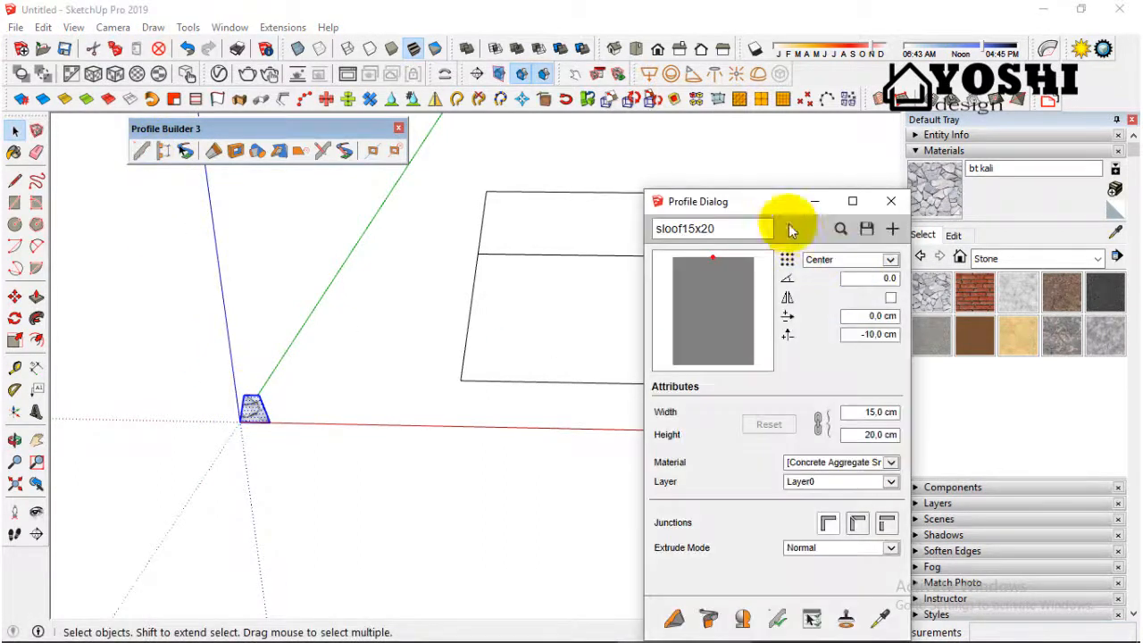
drag(763, 207, 642, 202)
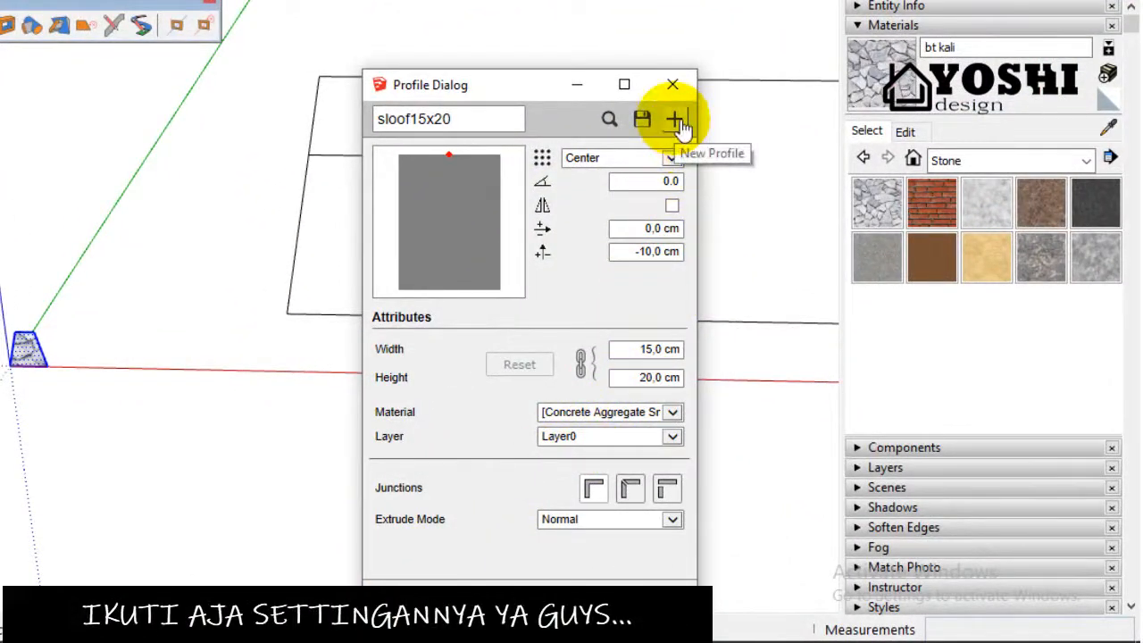
click(677, 121)
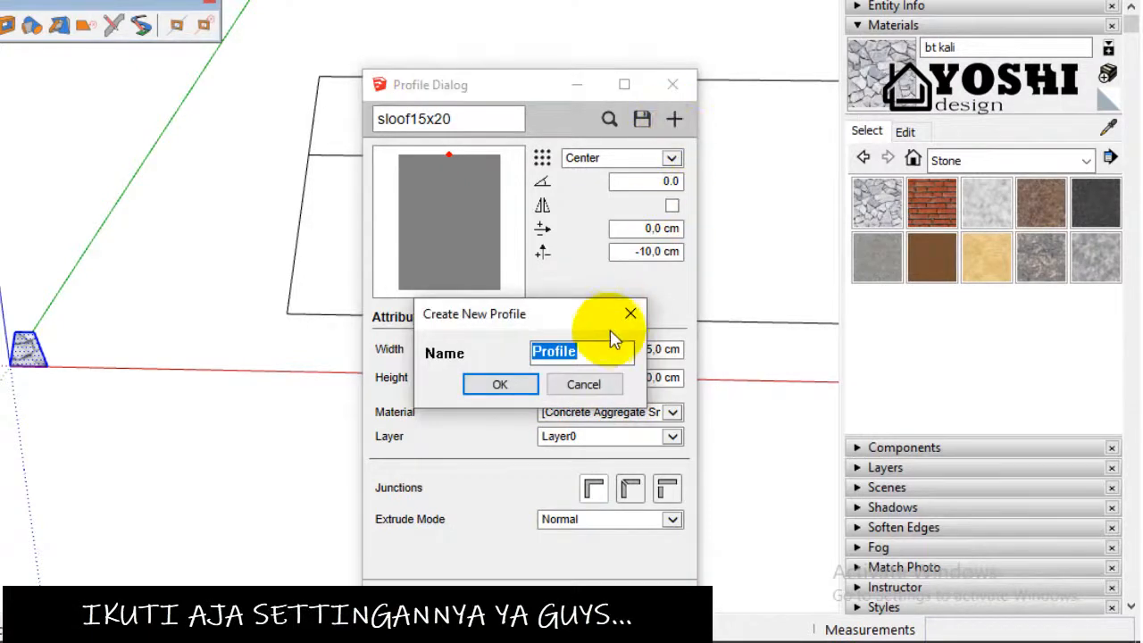
text(po)
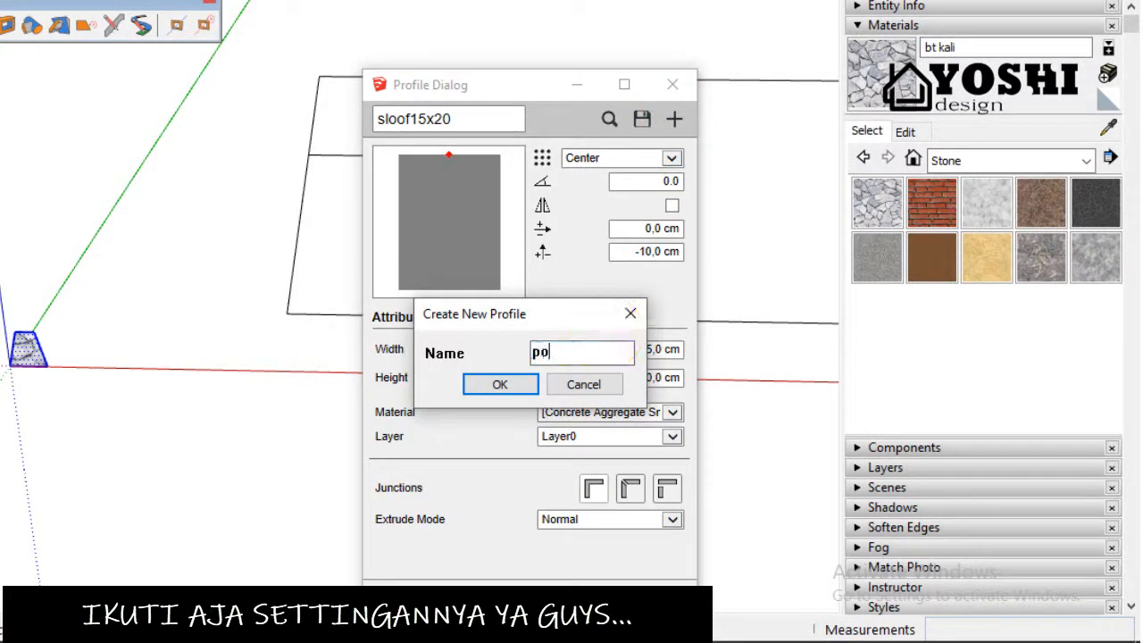
text(ndasi60x60x30)
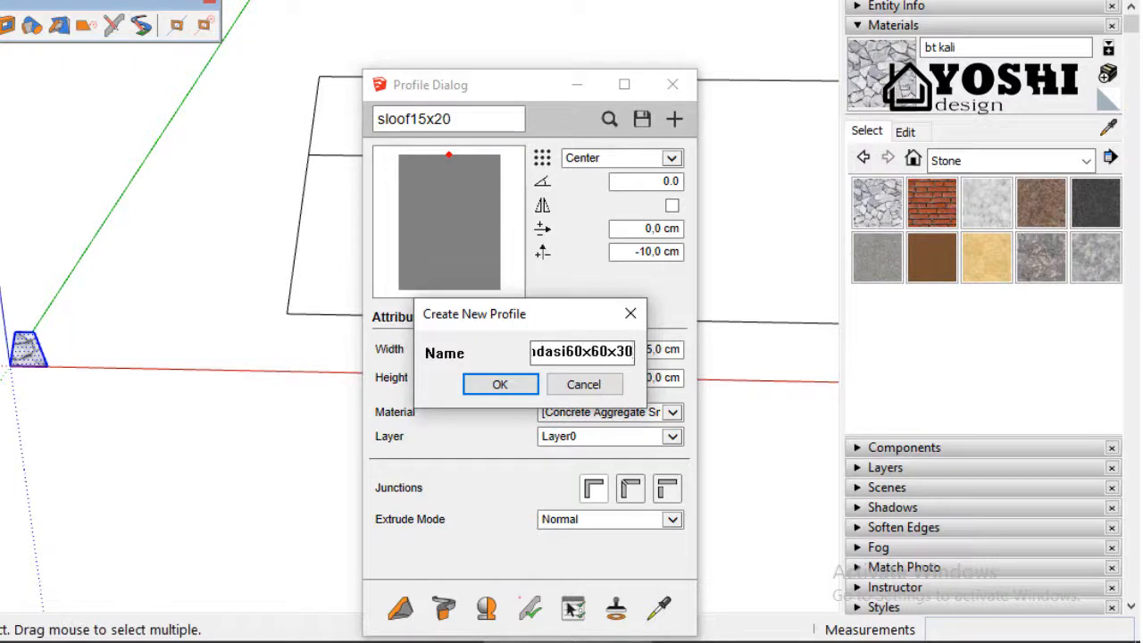
click(516, 386)
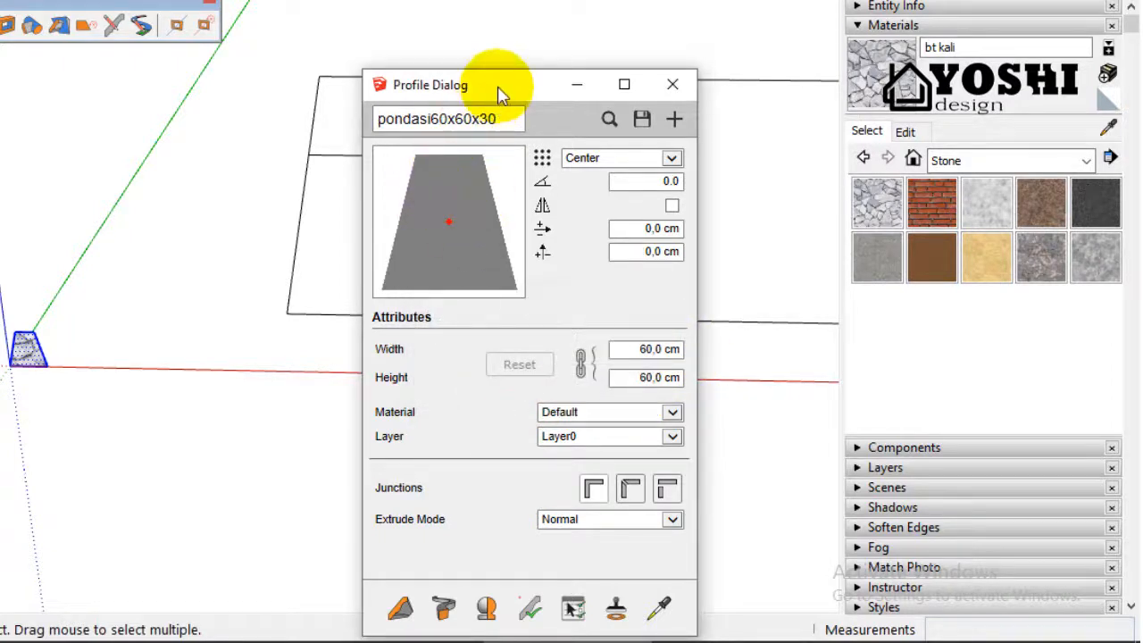
Step: Set the profile's placement point to Top-Middle
drag(500, 85, 246, 72)
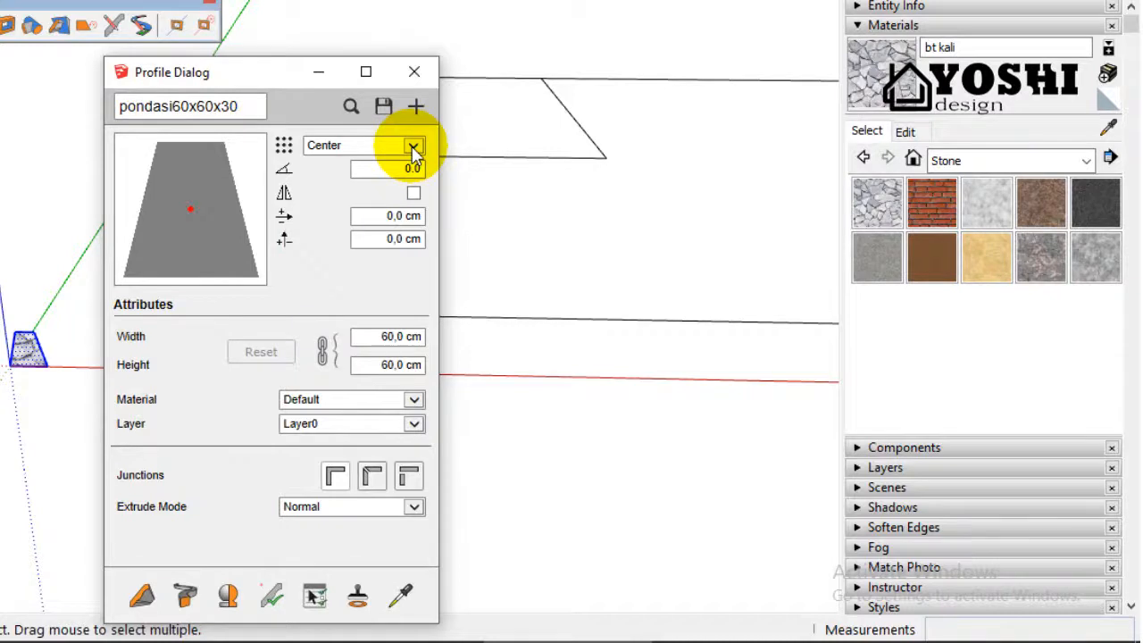
click(413, 148)
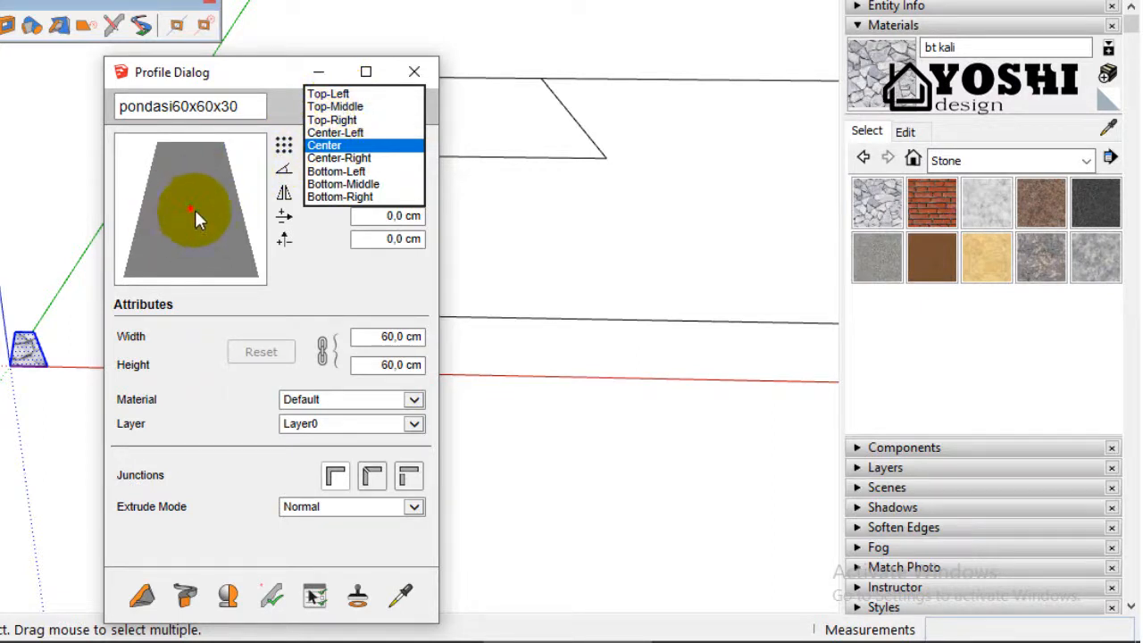
click(327, 108)
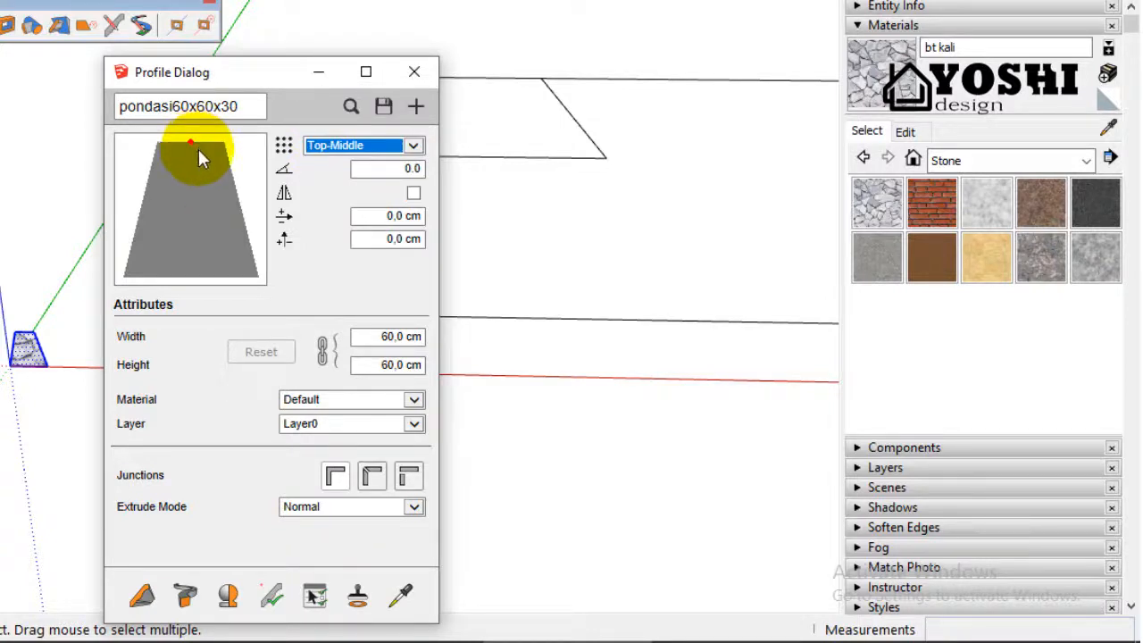
drag(277, 75, 481, 139)
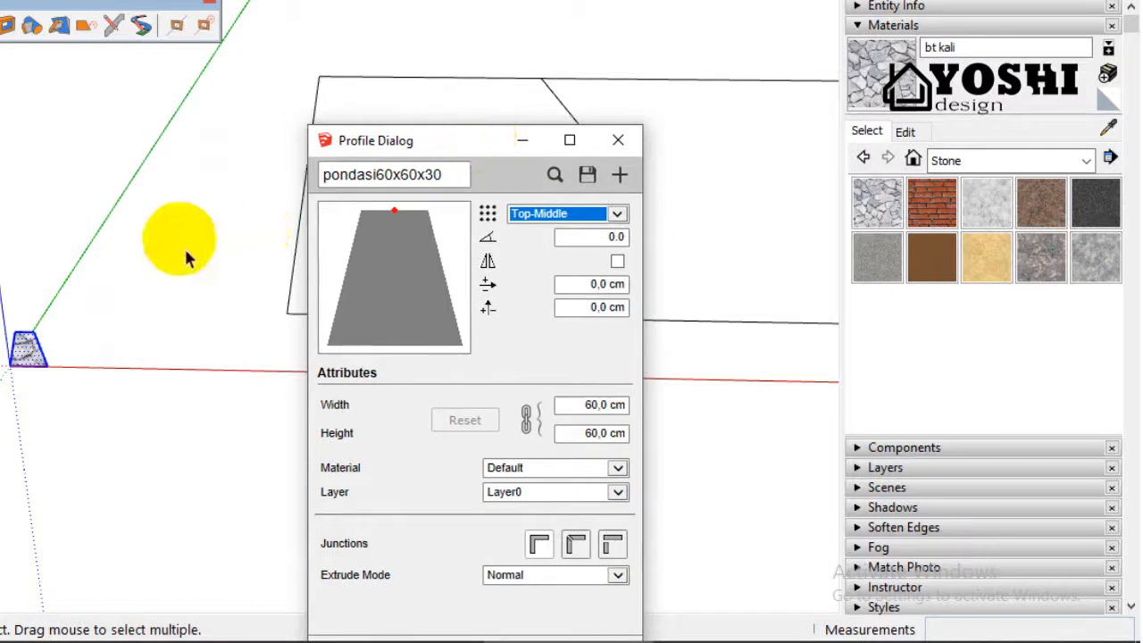
Step: Start extruding the pondasi60x60x30 profile from the plan corner nearest the origin, along the full side edge parallel to the green axis
scroll(2, 308, down, 7)
middle_drag(2, 319, 0, 357)
scroll(0, 357, down, 5)
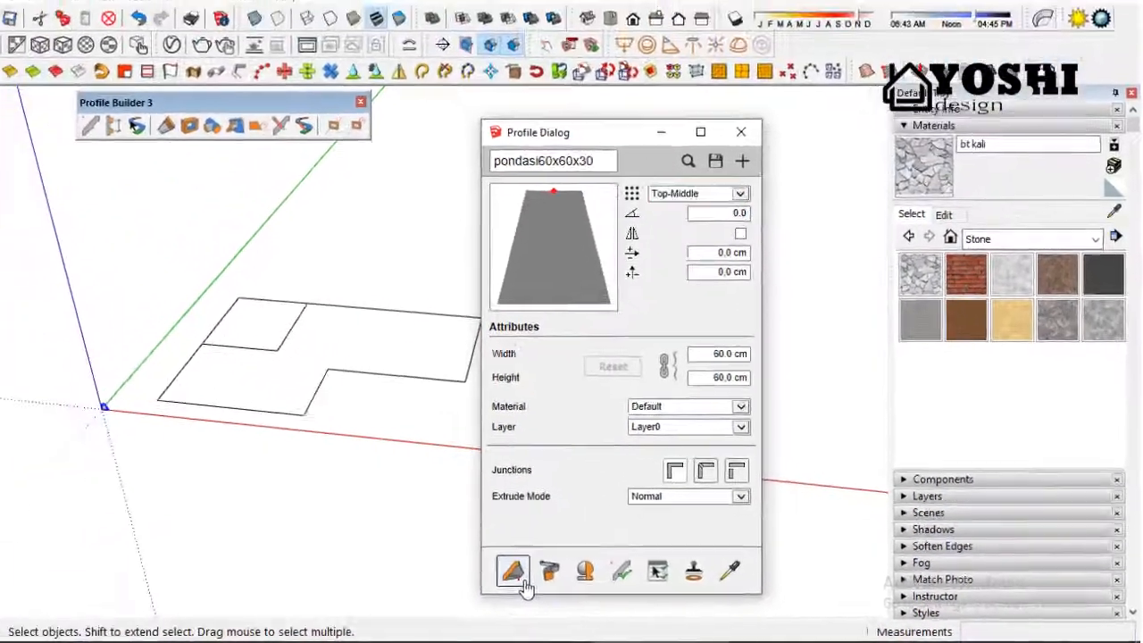
click(524, 586)
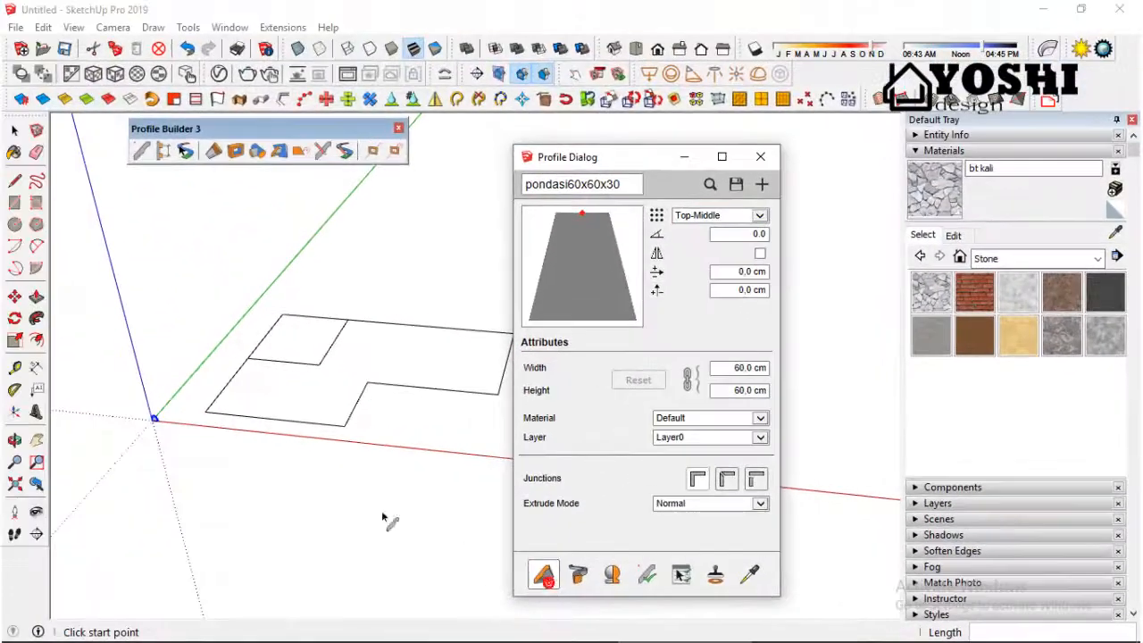
scroll(205, 412, up, 1)
click(206, 414)
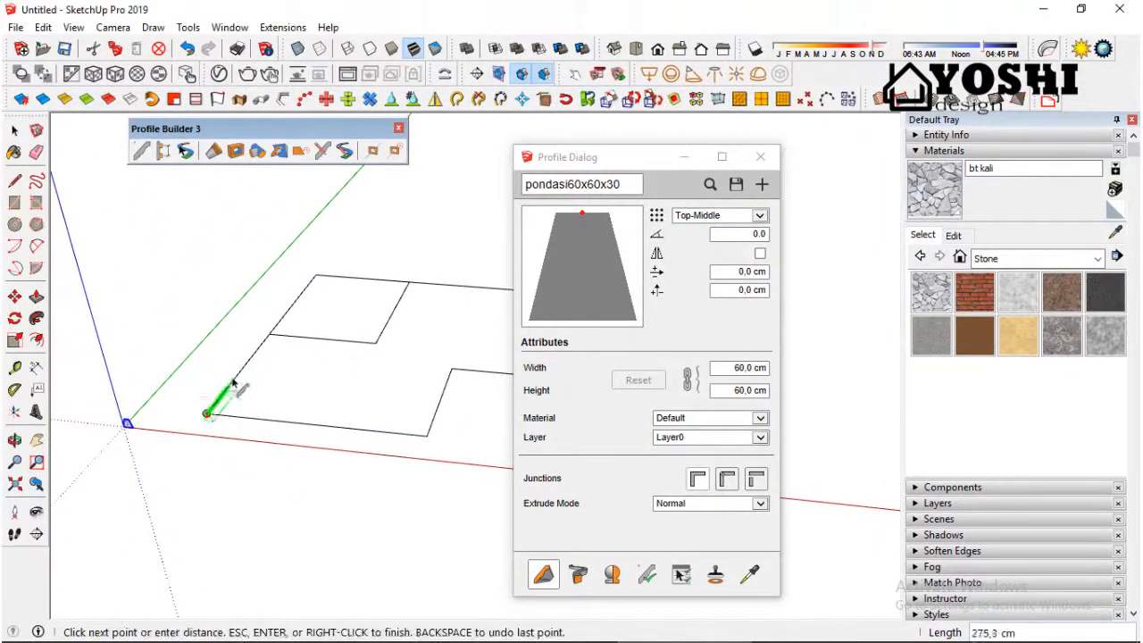
scroll(318, 277, up, 2)
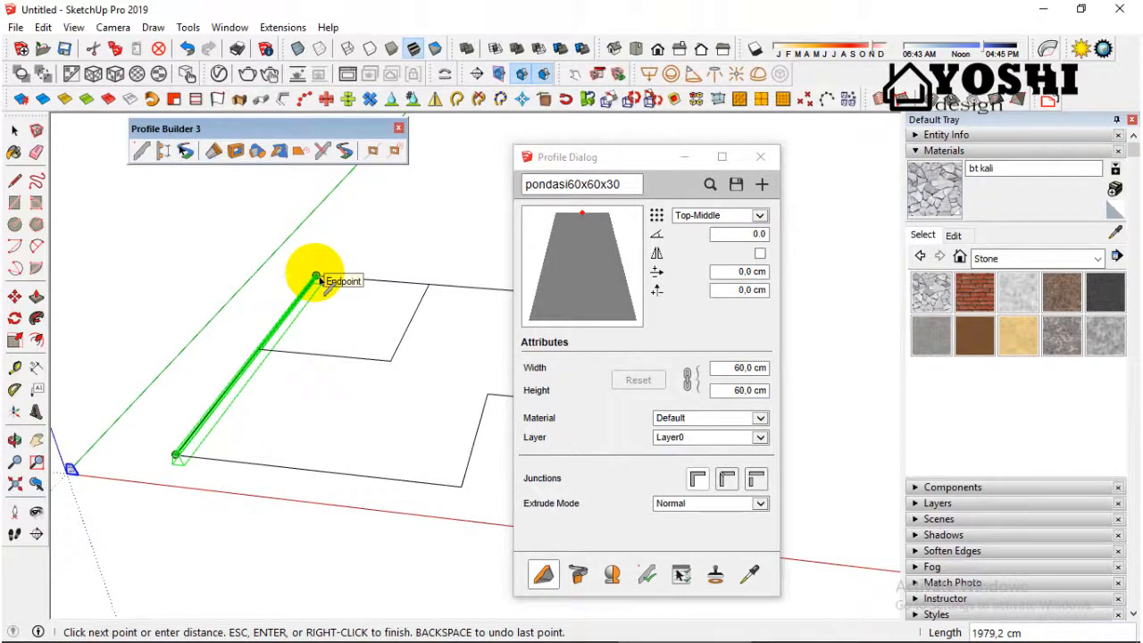
click(318, 279)
Step: Continue the profile extrusion through the remaining corners of the plan outline and close the path at the start corner
scroll(252, 293, down, 5)
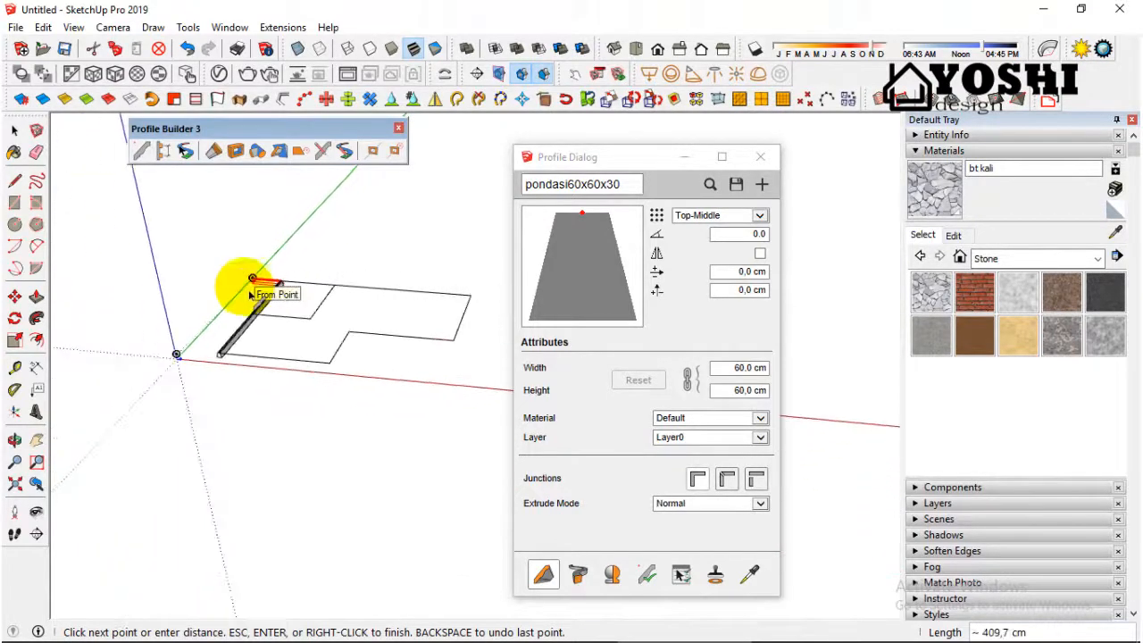
scroll(384, 299, up, 3)
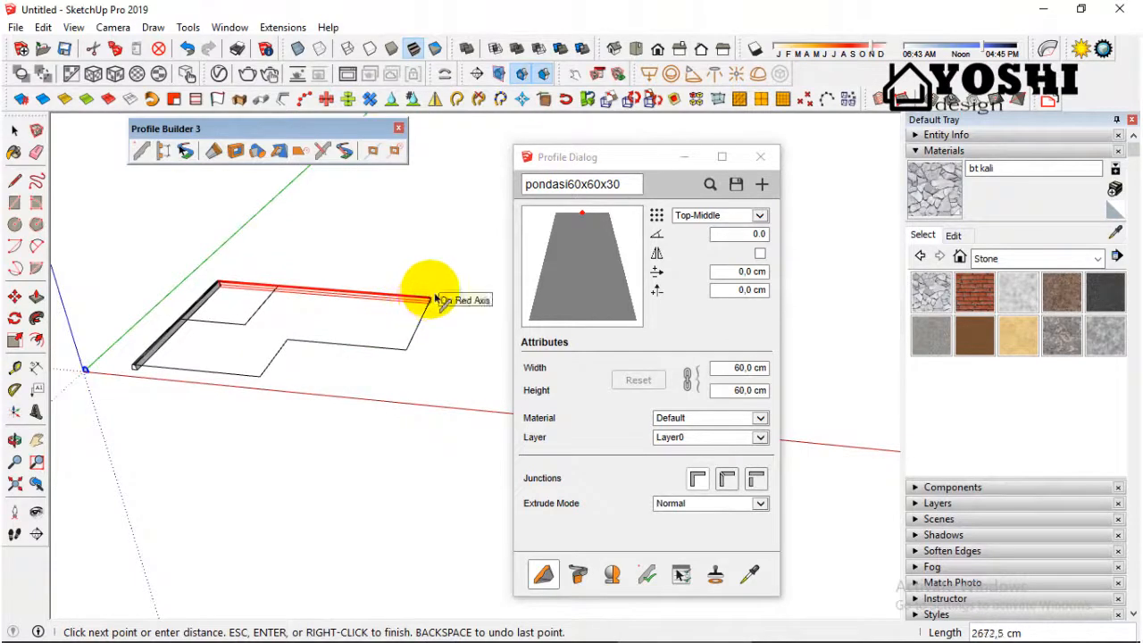
click(431, 298)
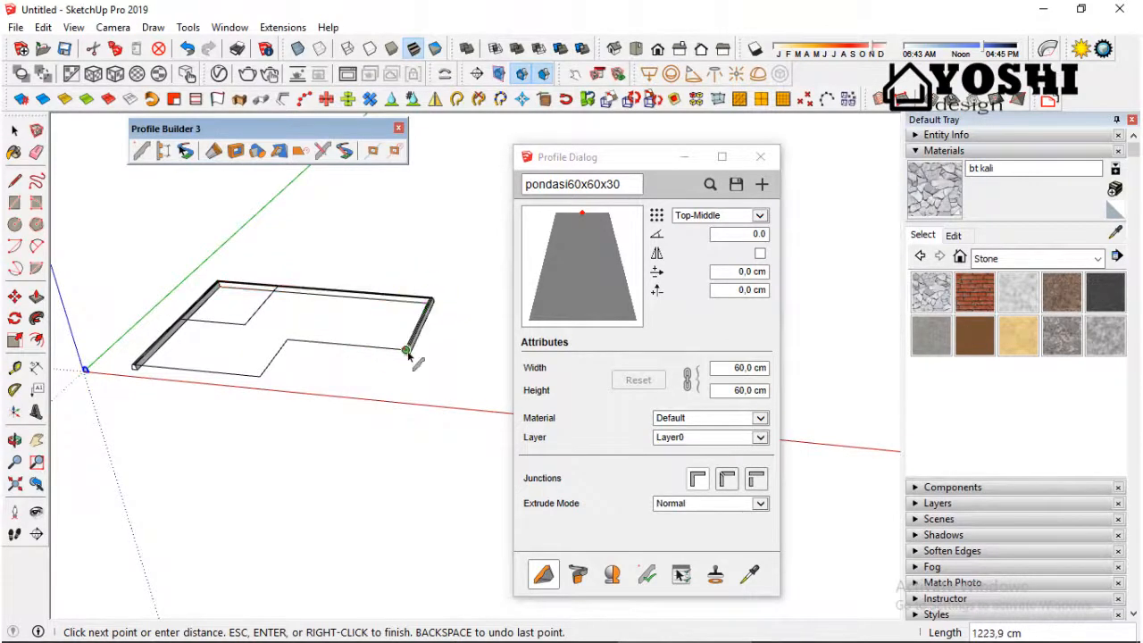
click(310, 344)
click(260, 377)
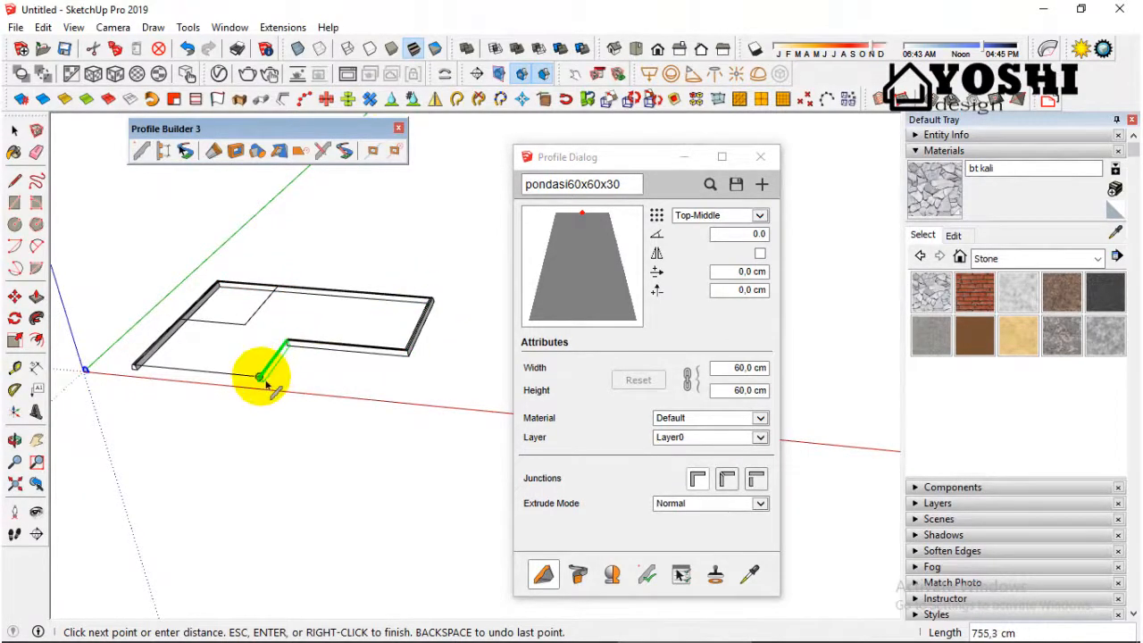
click(145, 367)
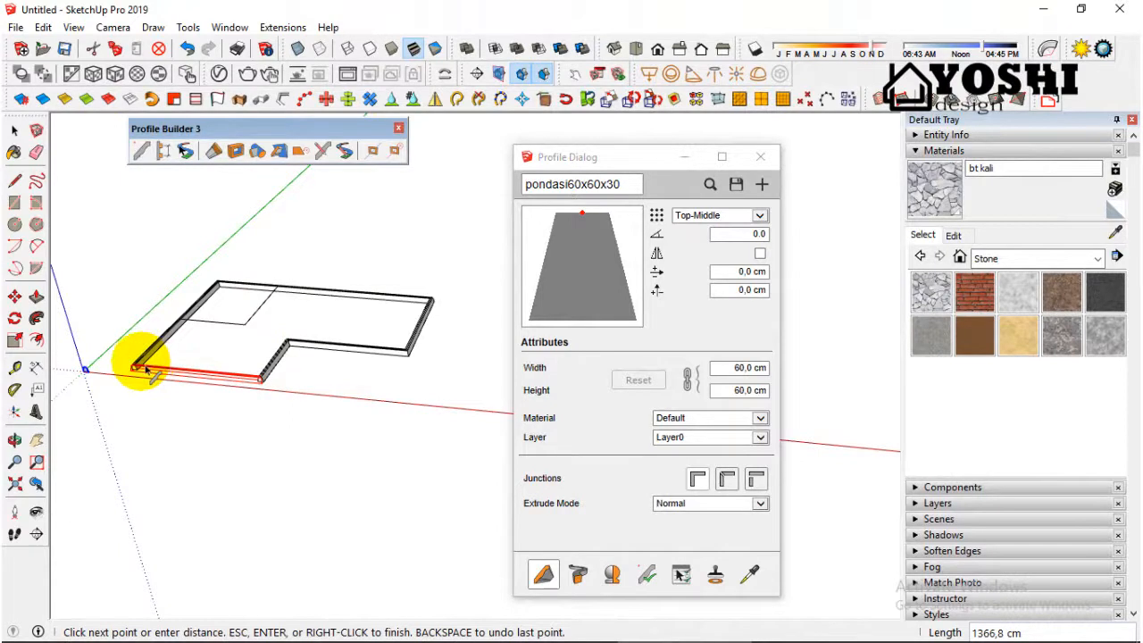
right_click(146, 368)
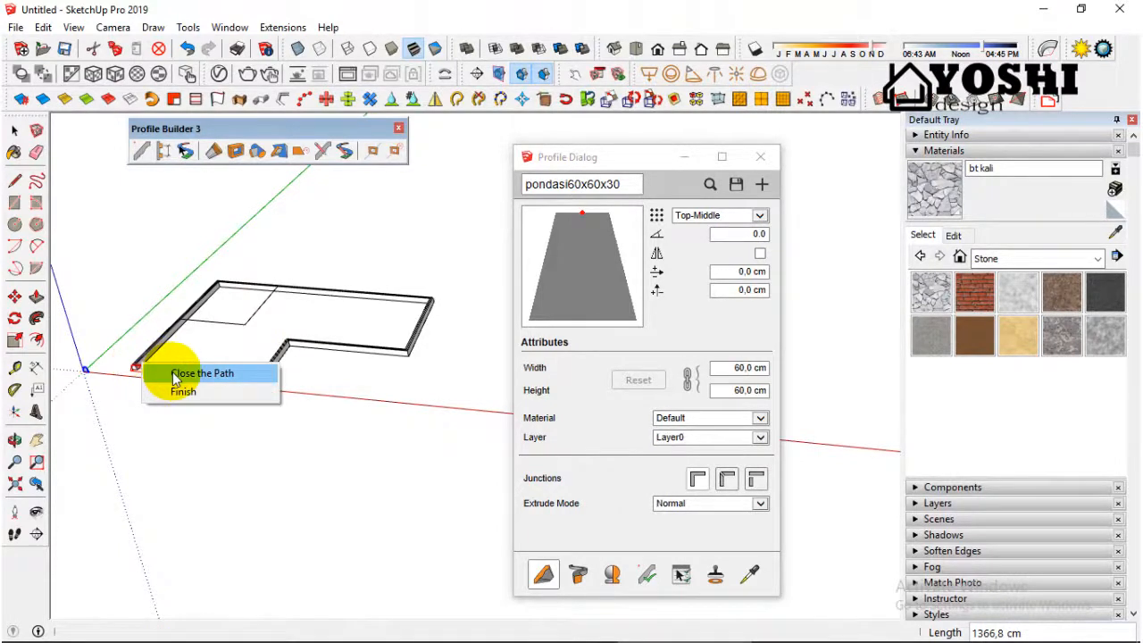
click(170, 373)
Step: Examine the surfaces and corners of the extruded outline foundation from several angles and distances
scroll(326, 427, down, 2)
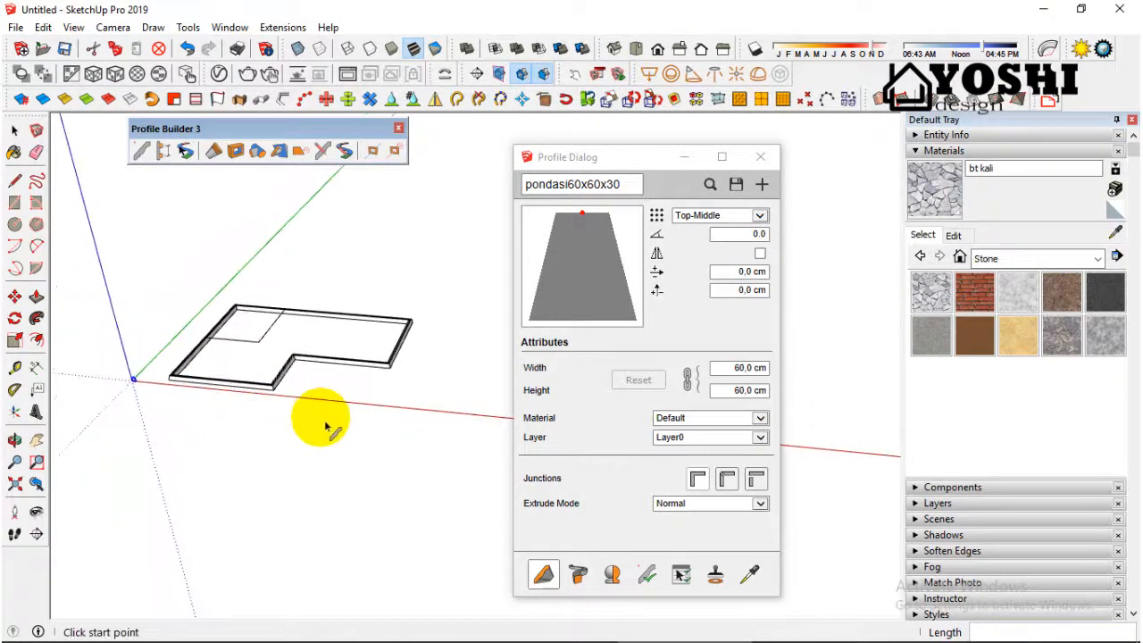
middle_drag(326, 427, 395, 437)
scroll(255, 370, up, 3)
scroll(314, 383, up, 3)
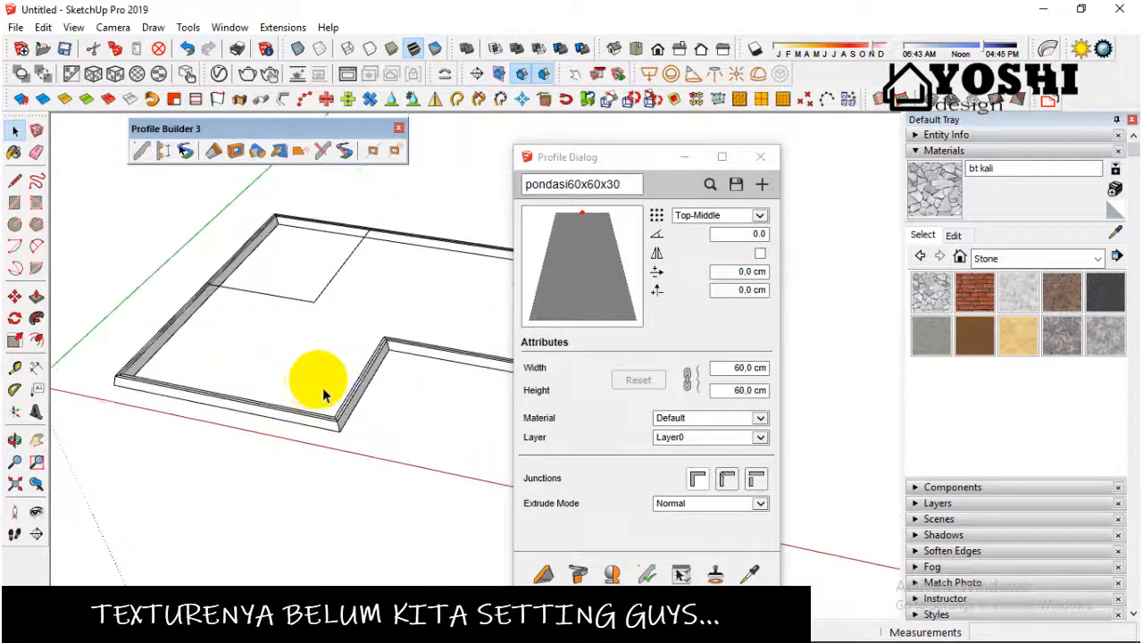
scroll(352, 427, down, 3)
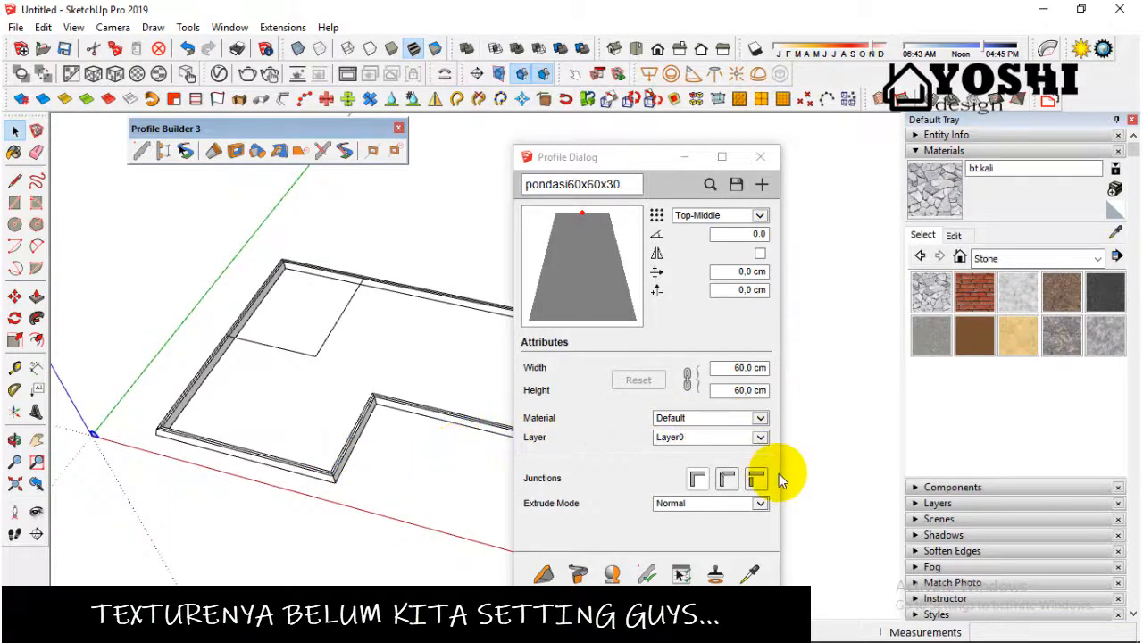
mouse_move(1123, 633)
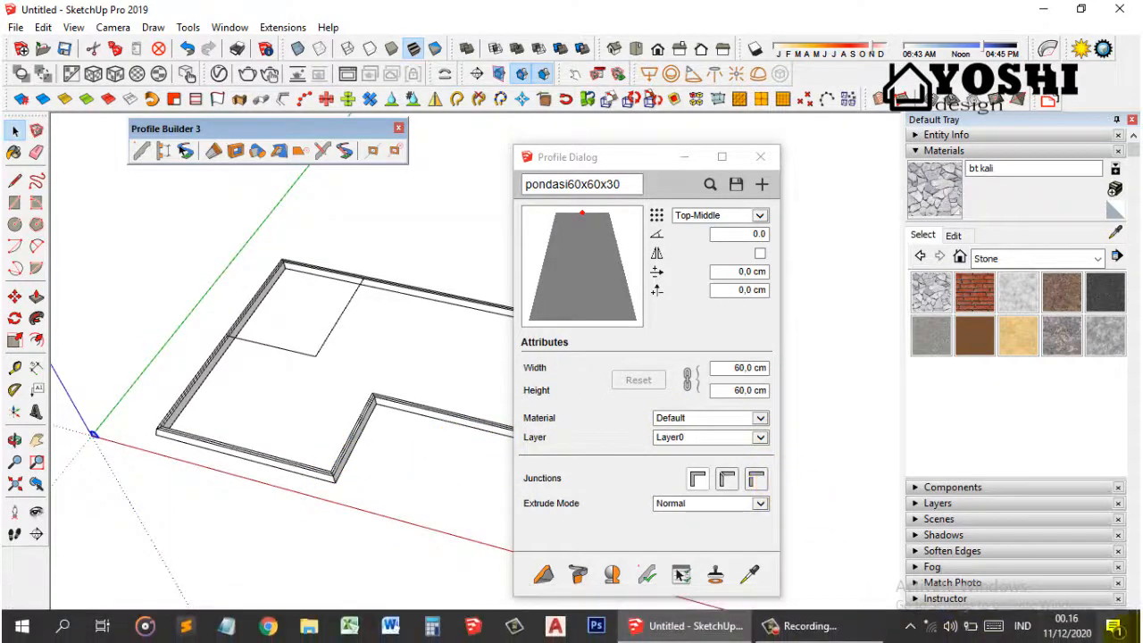
scroll(398, 411, up, 2)
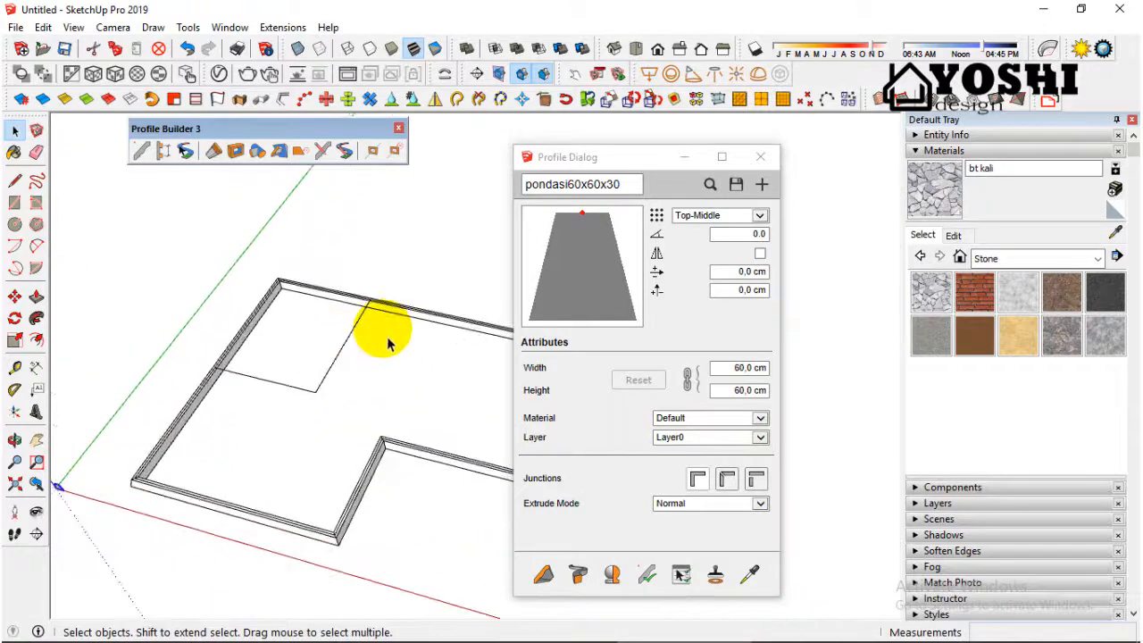
scroll(387, 343, up, 5)
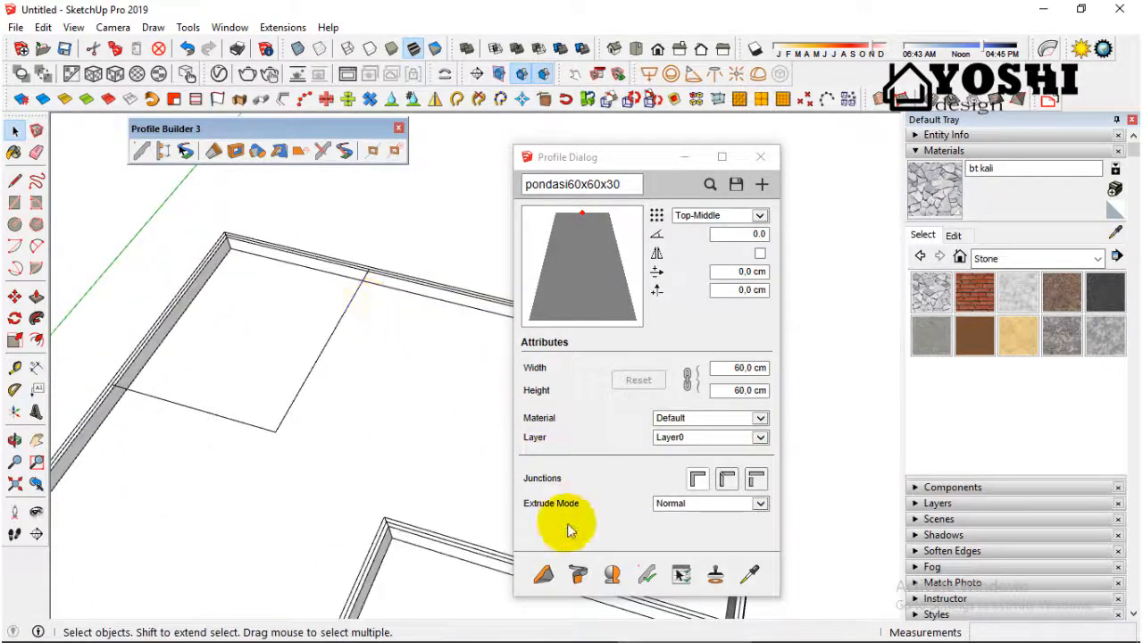
scroll(408, 523, down, 5)
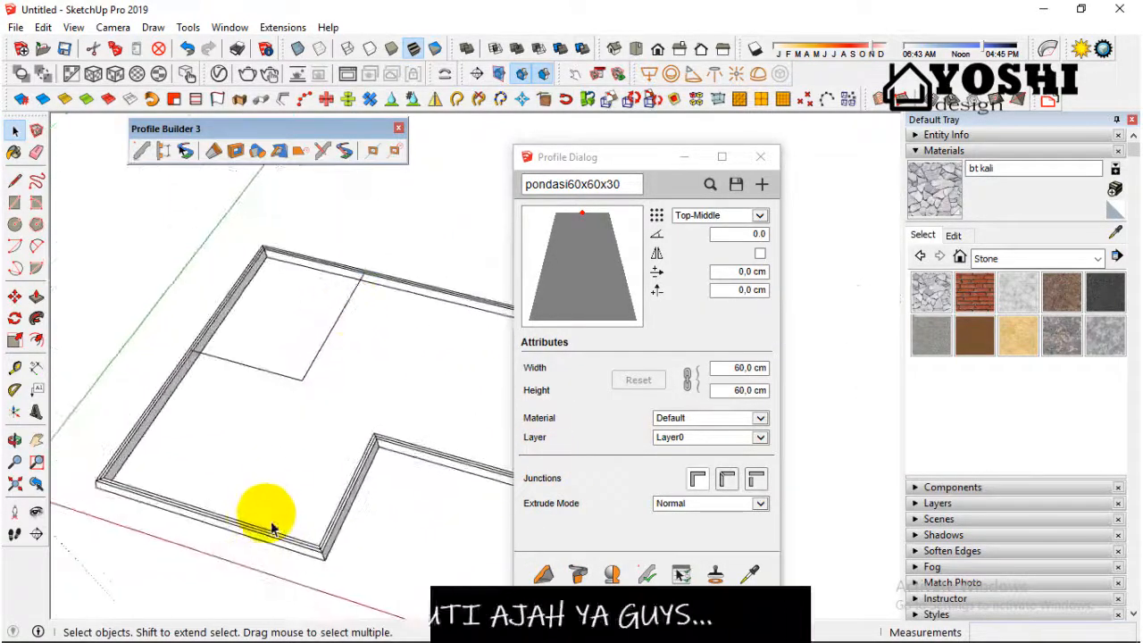
middle_drag(272, 528, 316, 428)
scroll(430, 423, down, 3)
scroll(214, 478, up, 5)
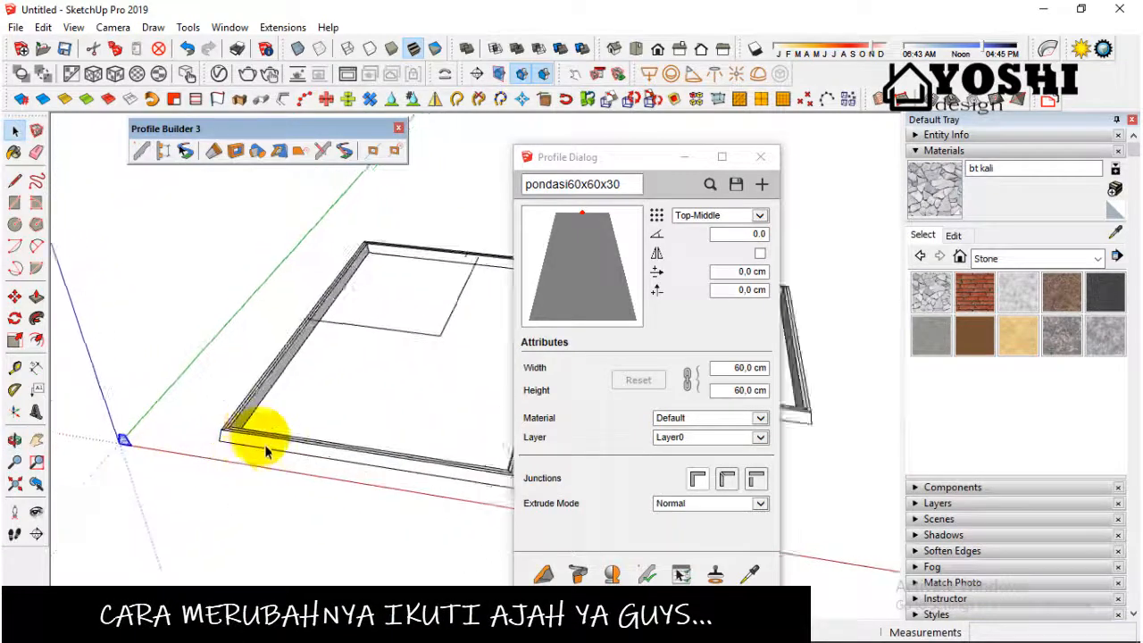
scroll(259, 451, up, 5)
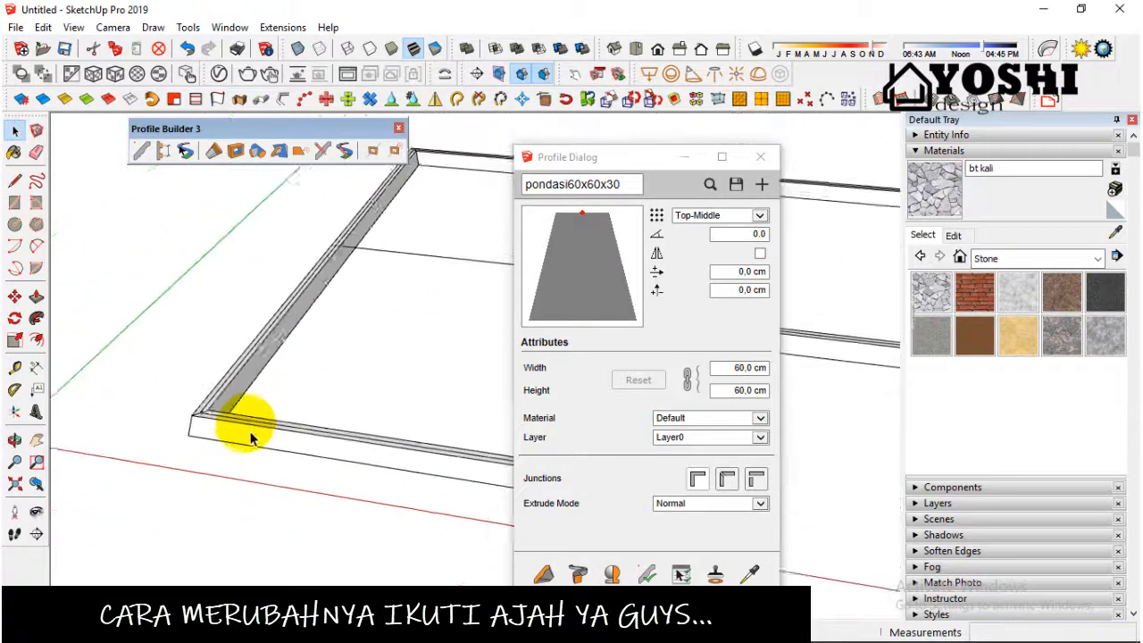
Step: Set the pondasi60x60x30 profile's material to bt kali
scroll(250, 437, down, 1)
scroll(250, 438, down, 2)
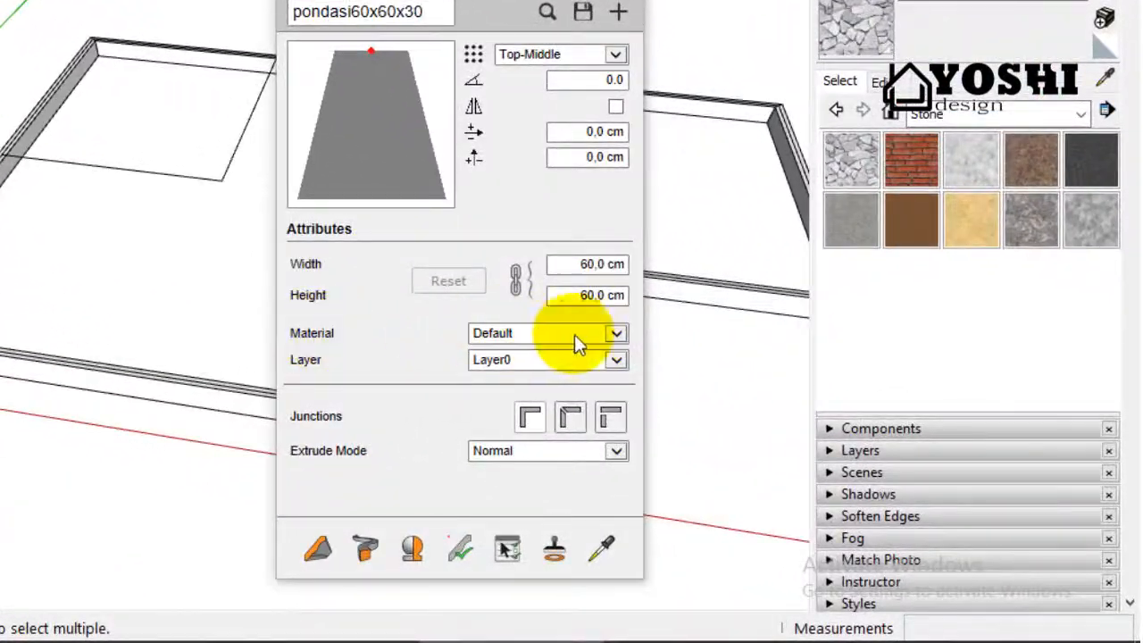
click(616, 338)
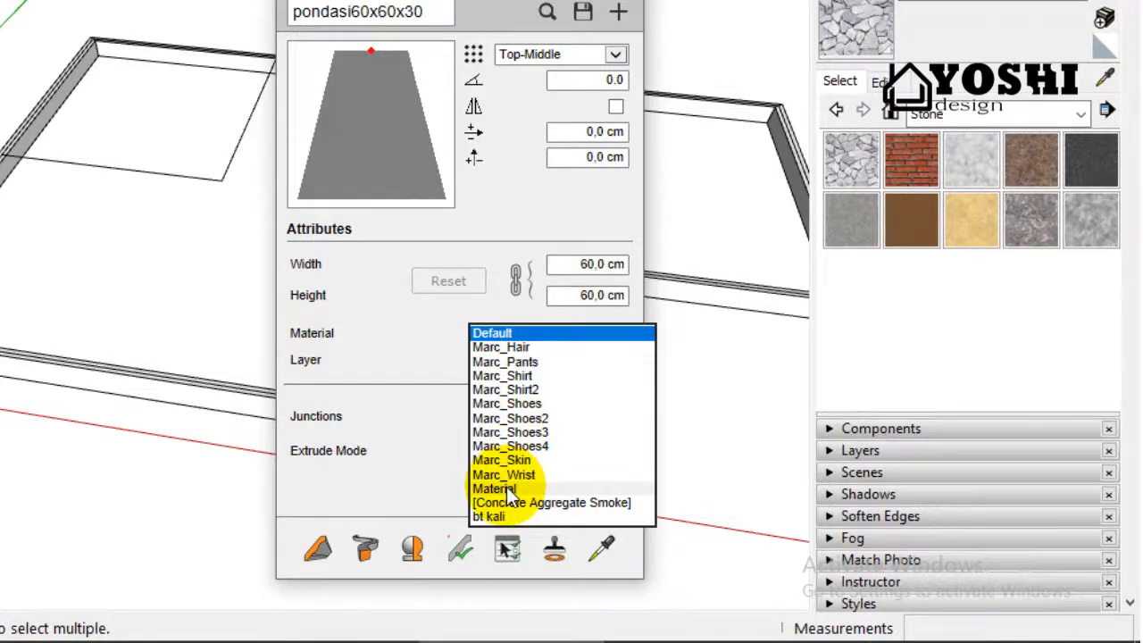
click(505, 516)
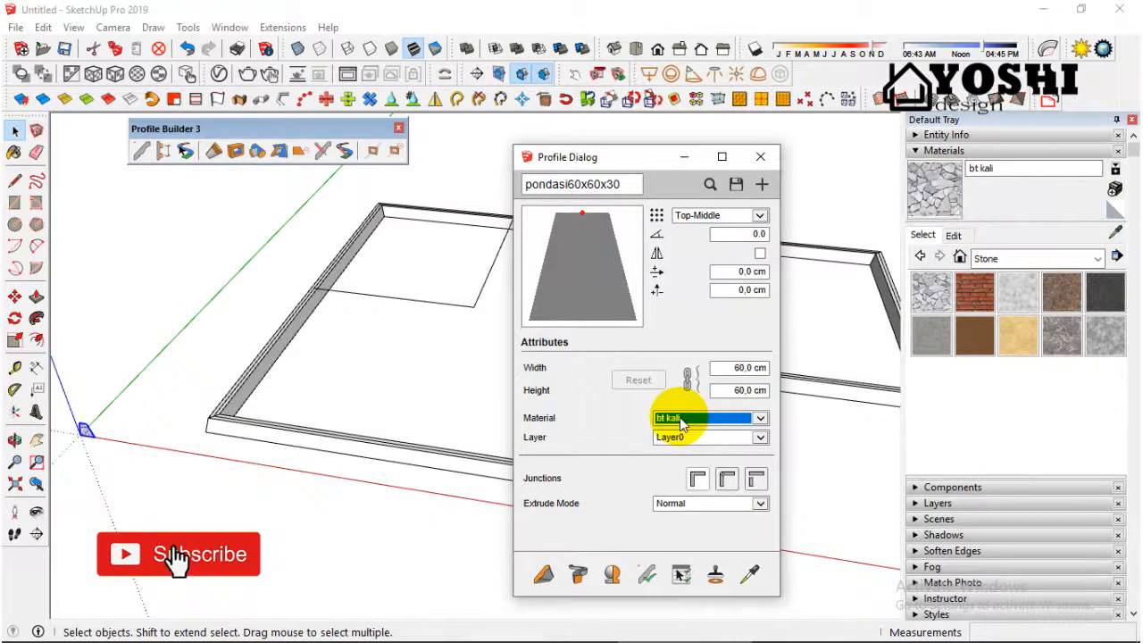
Step: Delete the untextured foundation around the plan outline
click(237, 437)
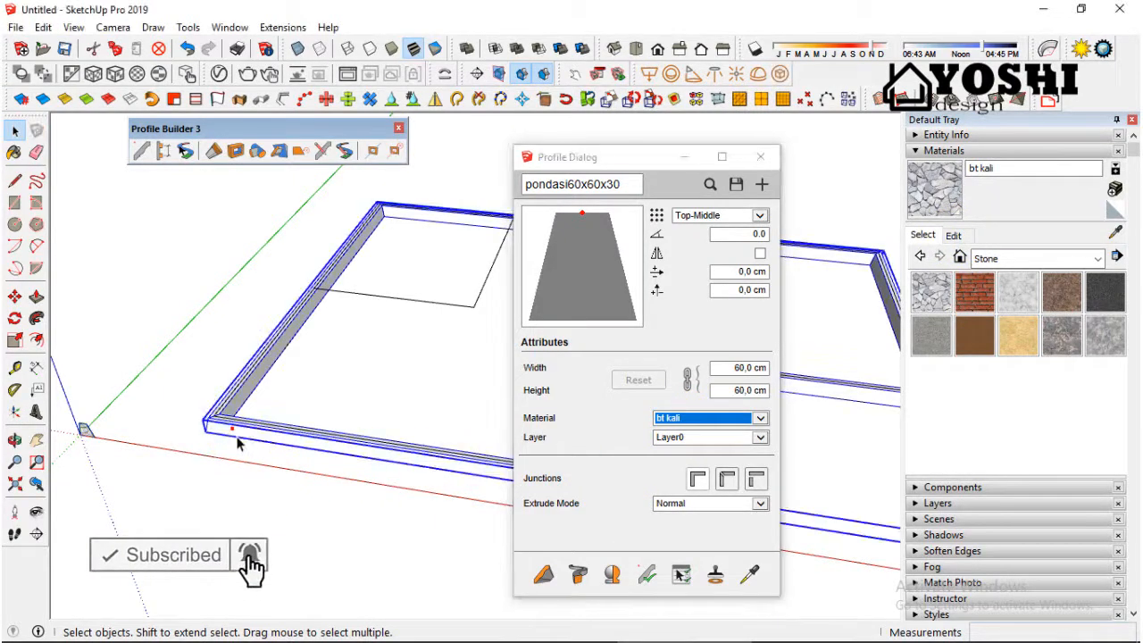
scroll(170, 445, down, 5)
key(Delete)
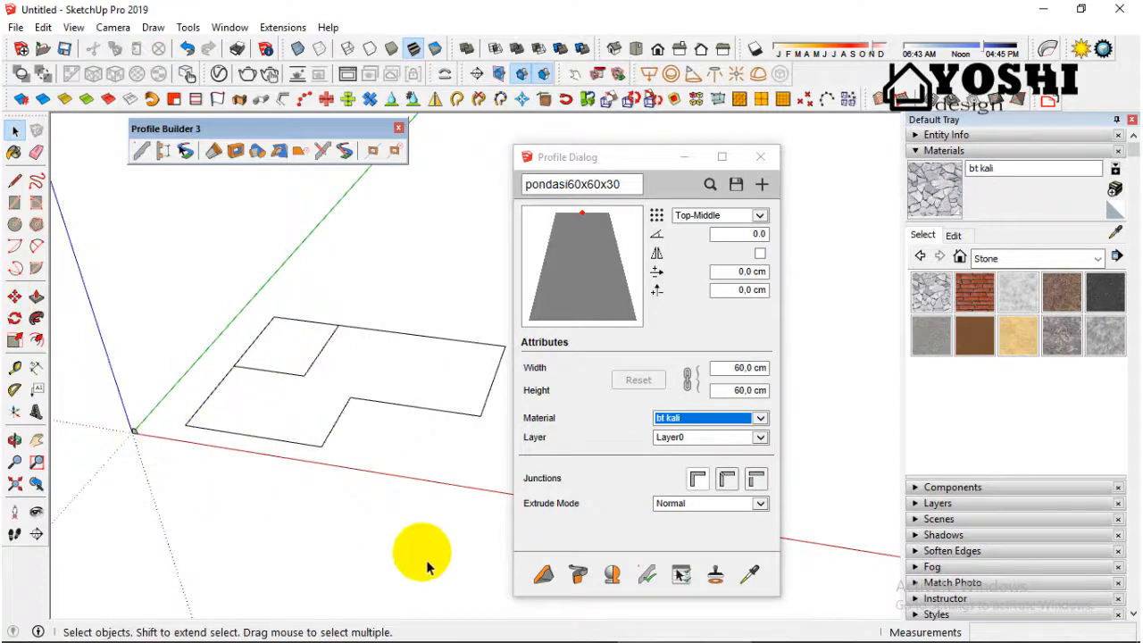
Step: Extrude the profile with the bt kali material around all corners of the plan outline, ending at the start corner near the origin
click(543, 574)
scroll(178, 416, up, 3)
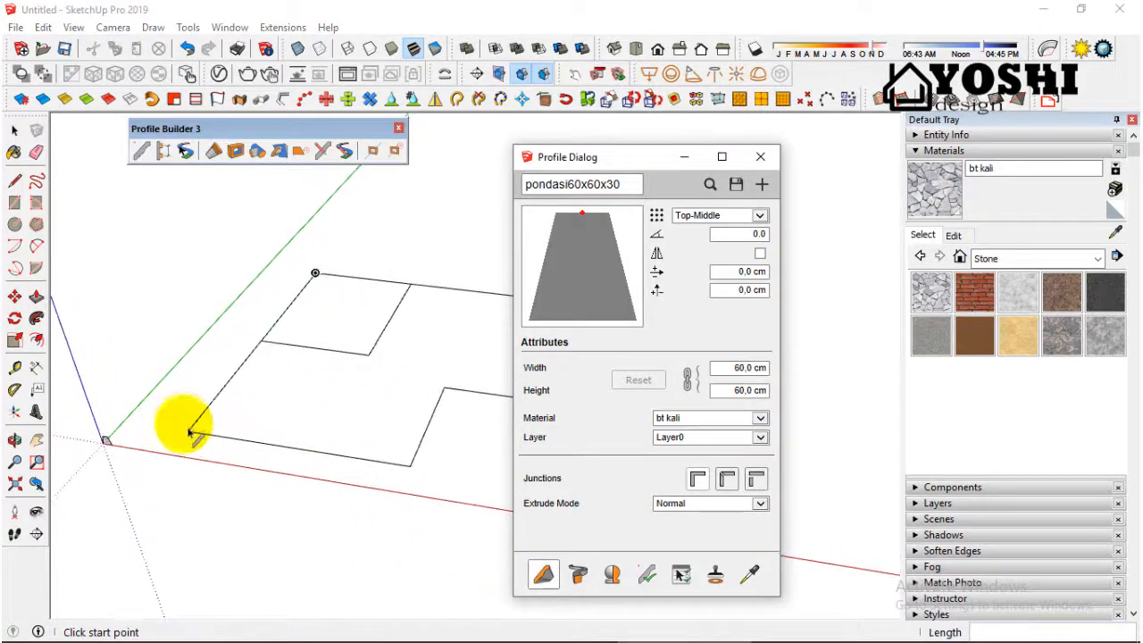
click(187, 433)
scroll(188, 433, down, 2)
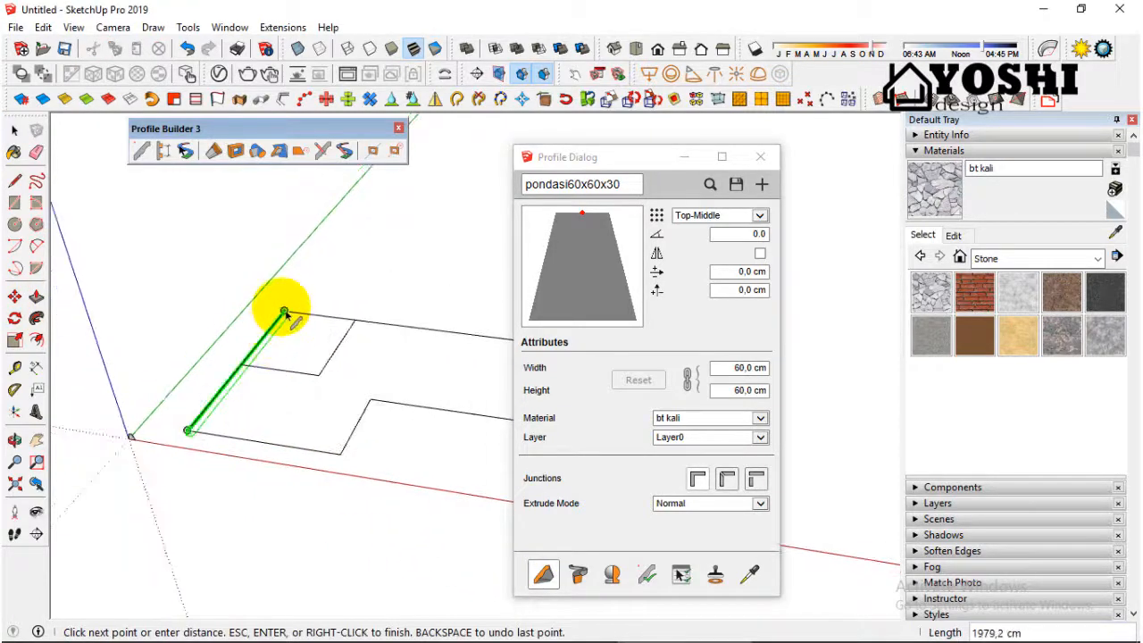
click(285, 313)
scroll(230, 333, down, 3)
scroll(384, 337, up, 2)
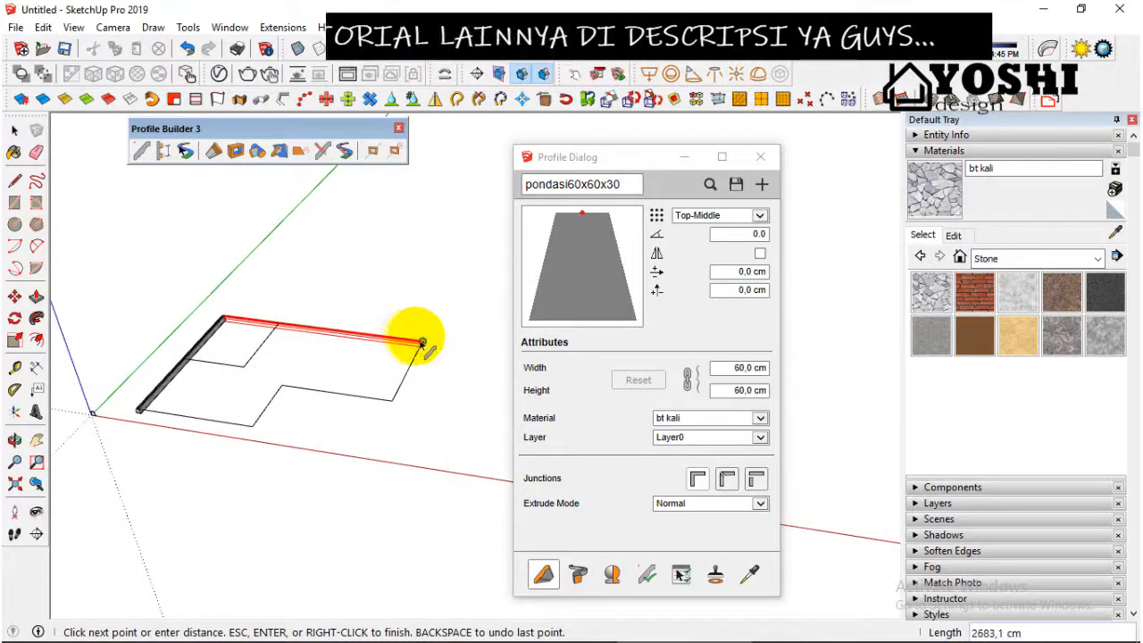
click(422, 342)
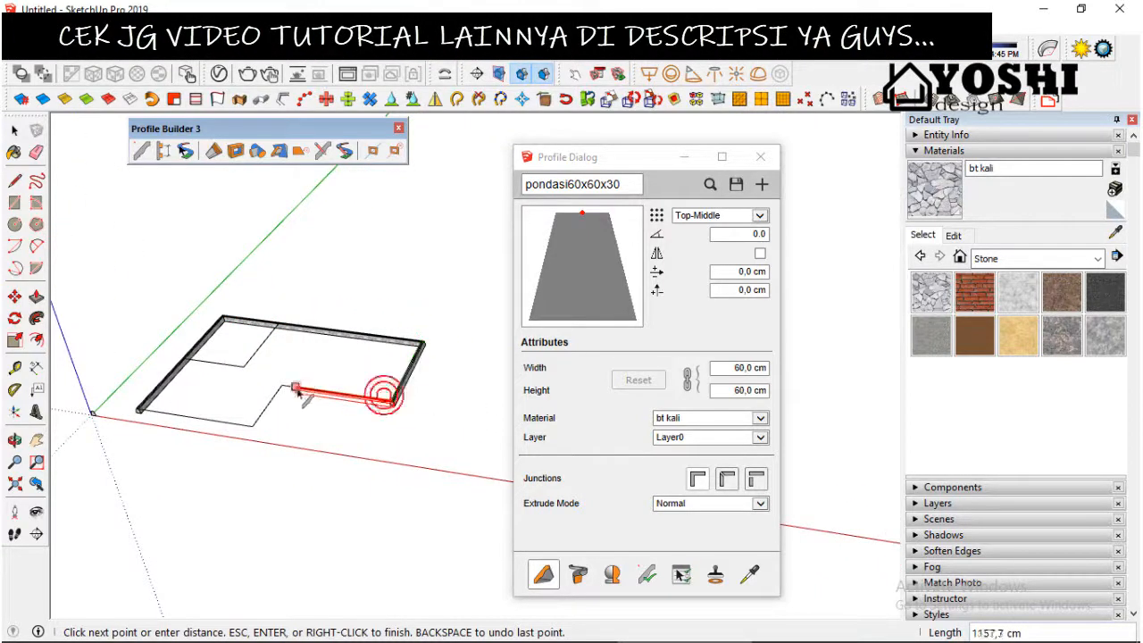
click(138, 410)
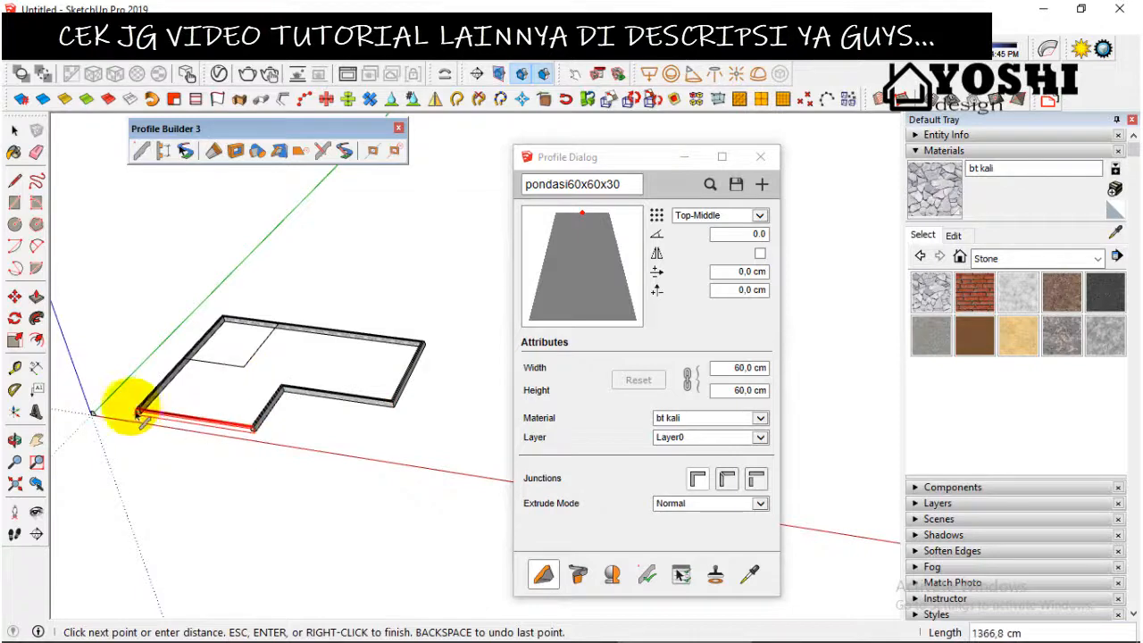
scroll(135, 415, up, 3)
scroll(135, 416, up, 5)
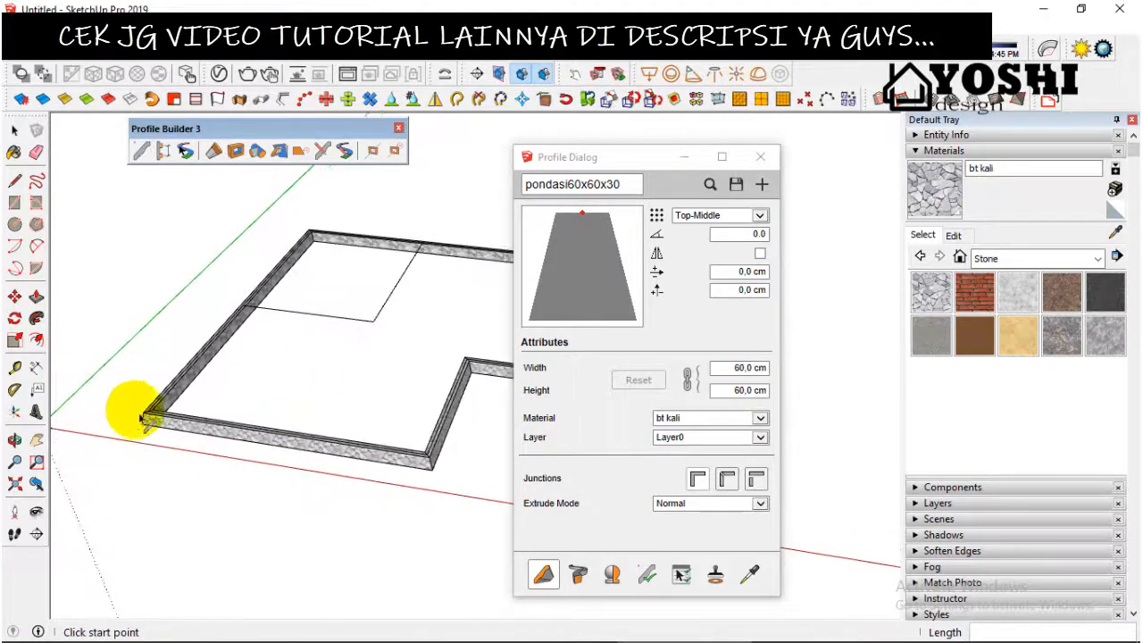
key(space)
Step: Extrude the bt kali profile along the inner room's two lines, from the back foundation through the room corner to the side foundation
scroll(170, 442, down, 6)
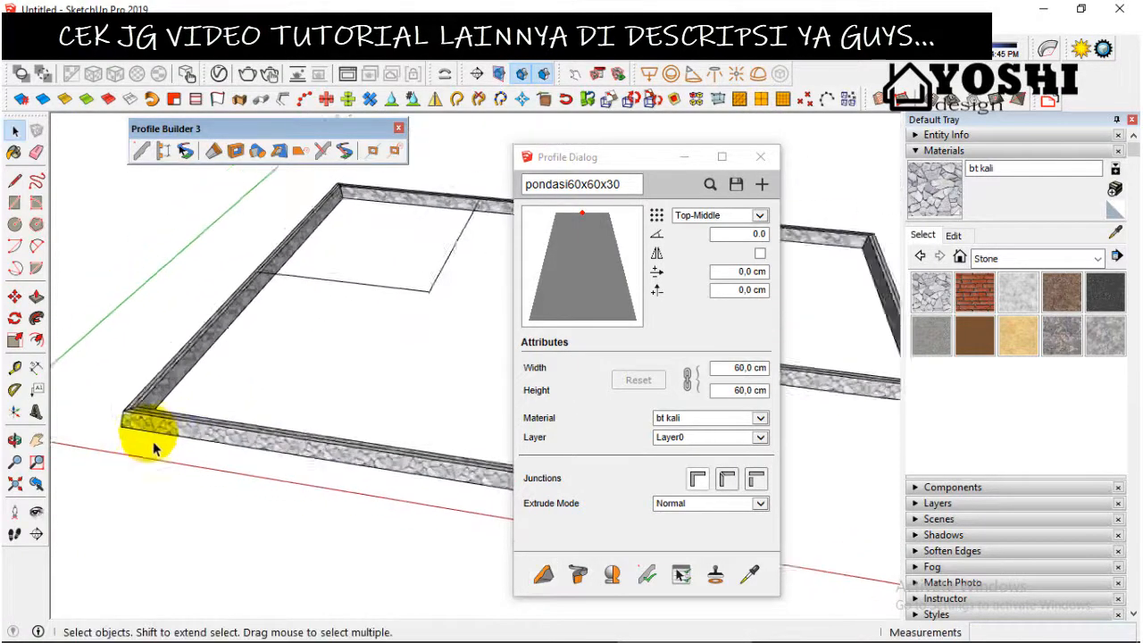
middle_drag(247, 357, 511, 280)
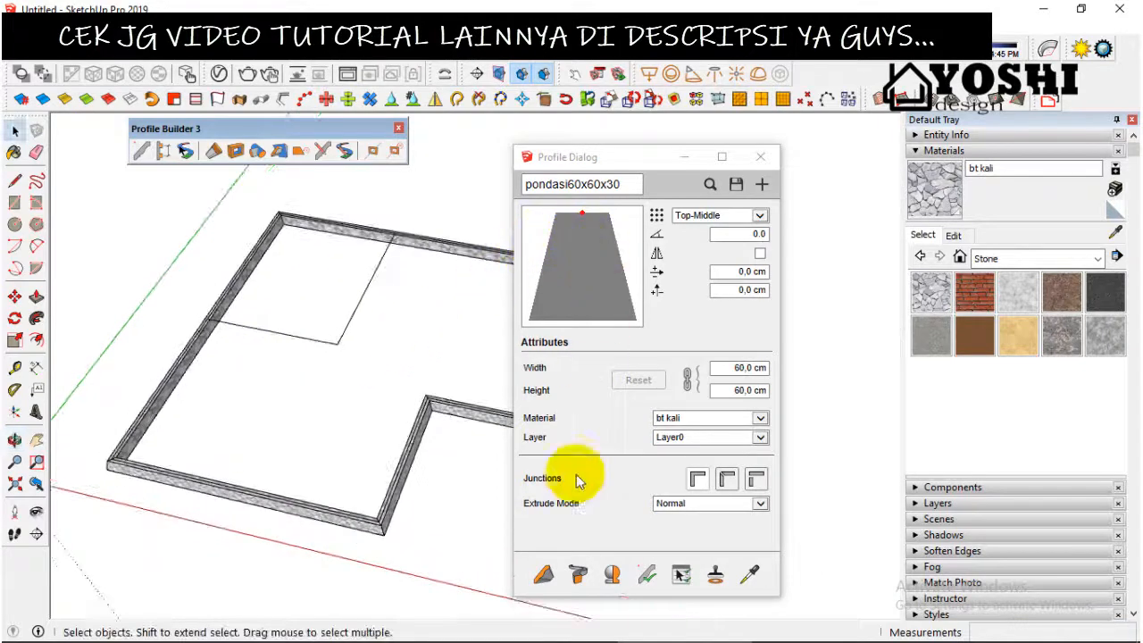
click(543, 574)
scroll(386, 231, up, 2)
scroll(390, 230, up, 3)
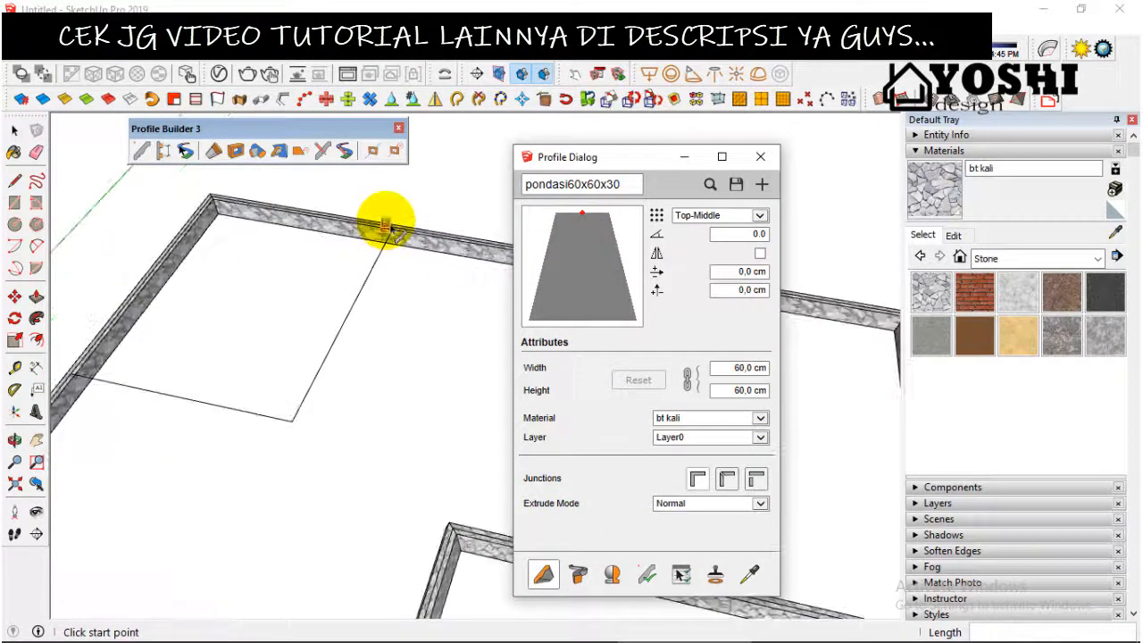
click(396, 232)
scroll(395, 268, down, 2)
click(294, 438)
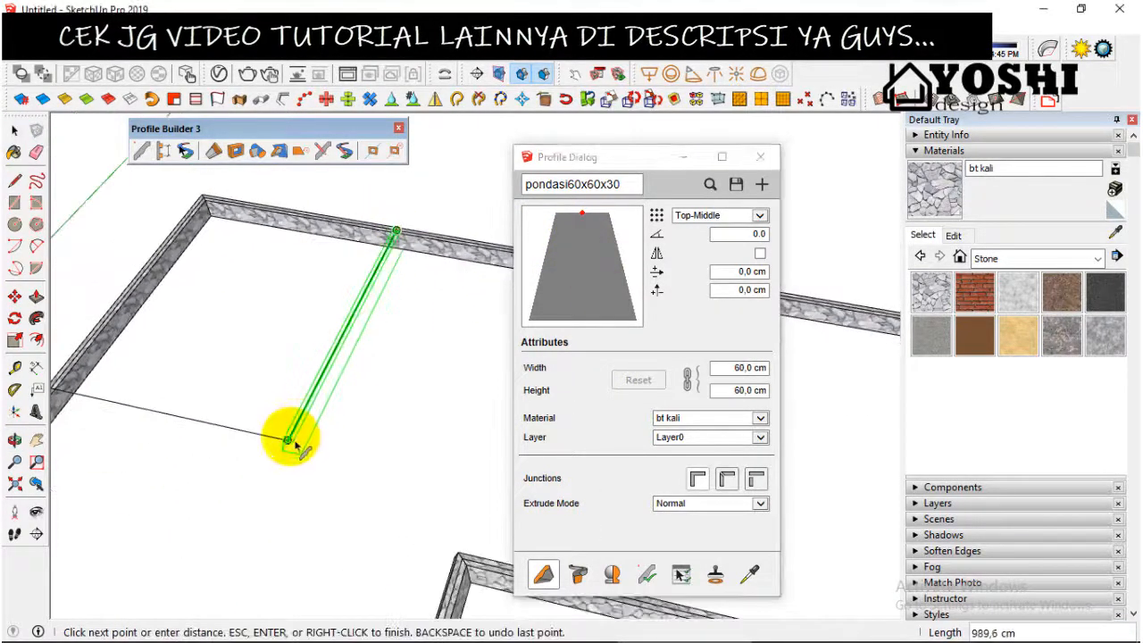
scroll(293, 447, up, 2)
scroll(116, 402, up, 2)
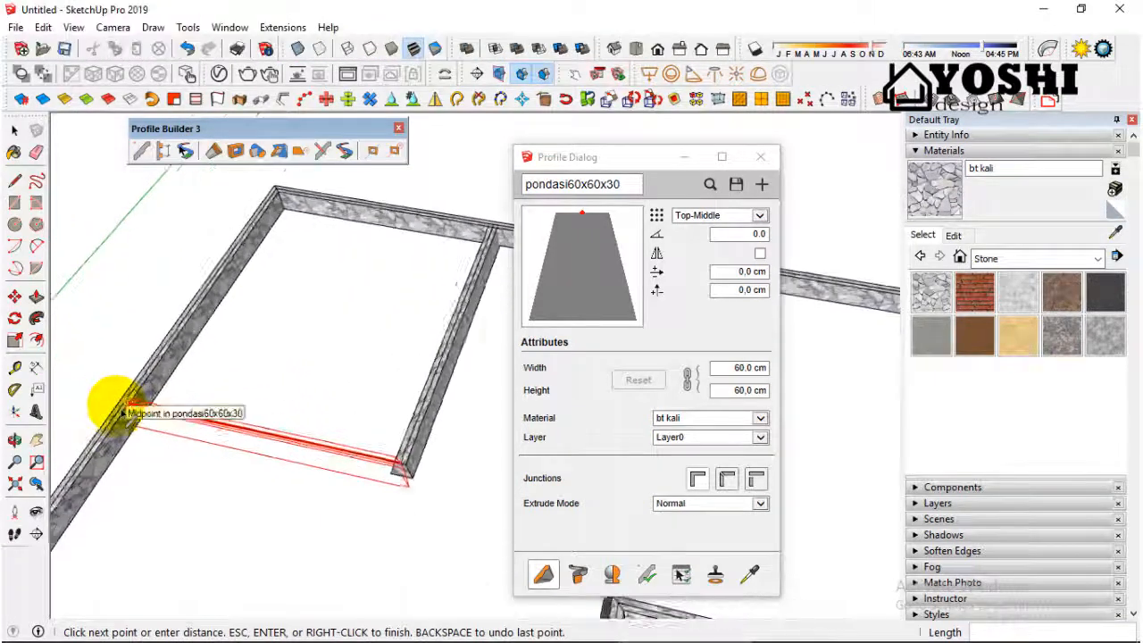
click(128, 406)
scroll(281, 346, down, 4)
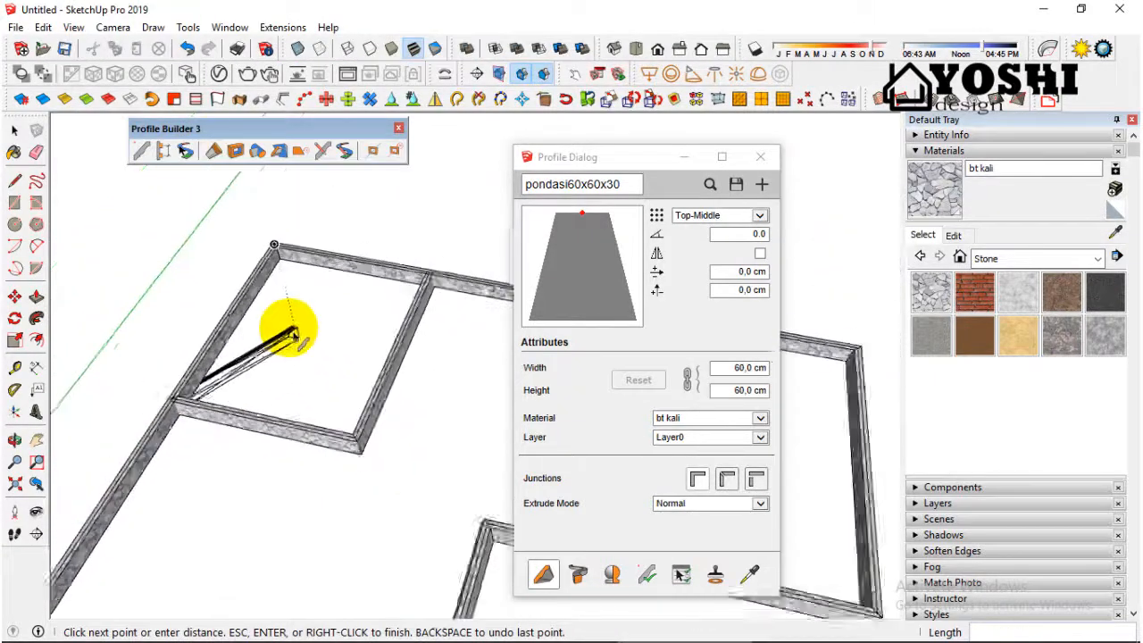
key(space)
Step: Examine the bt kali texture, corners and inner room junctions of the finished foundation from several angles and distances
scroll(296, 339, down, 3)
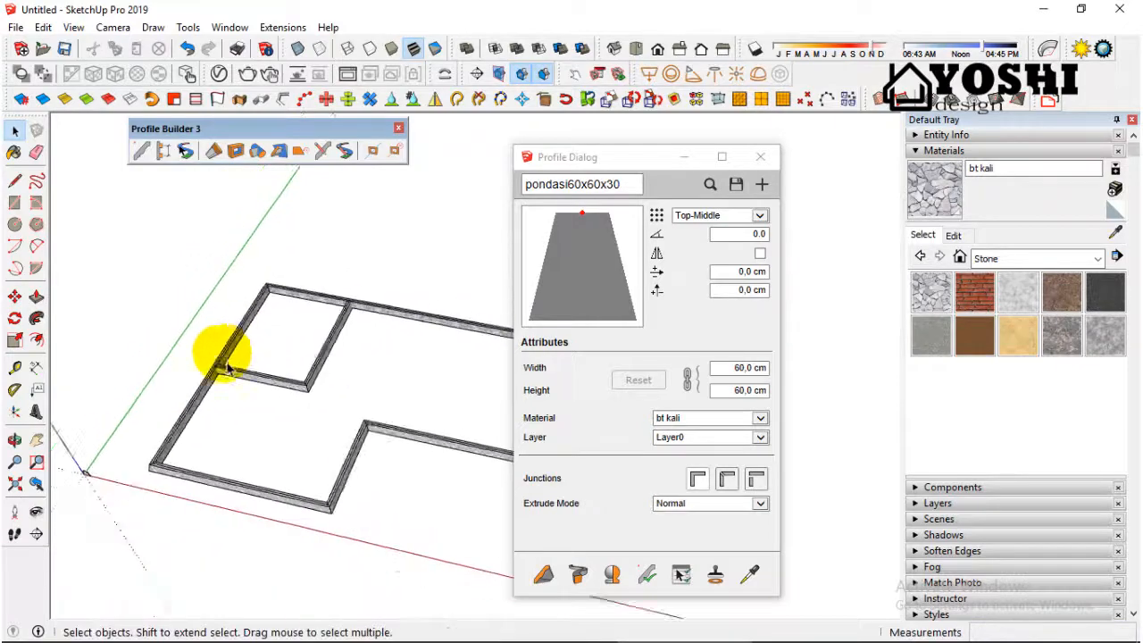
middle_drag(227, 370, 350, 312)
middle_drag(294, 431, 133, 369)
scroll(324, 475, up, 2)
scroll(255, 459, up, 4)
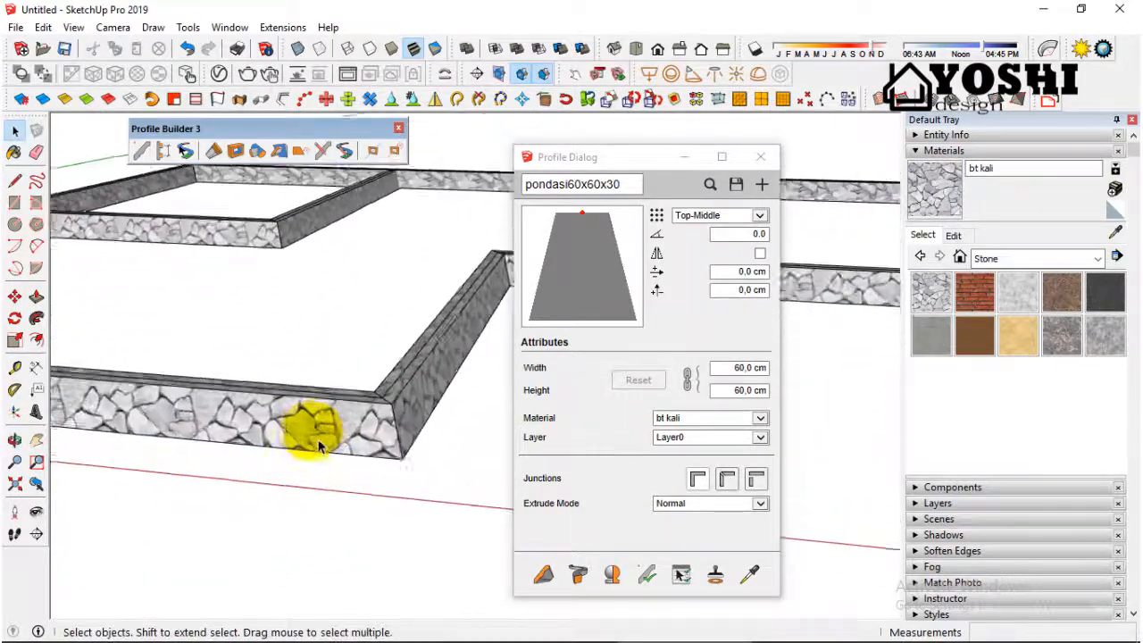
middle_drag(312, 428, 360, 420)
scroll(361, 420, down, 5)
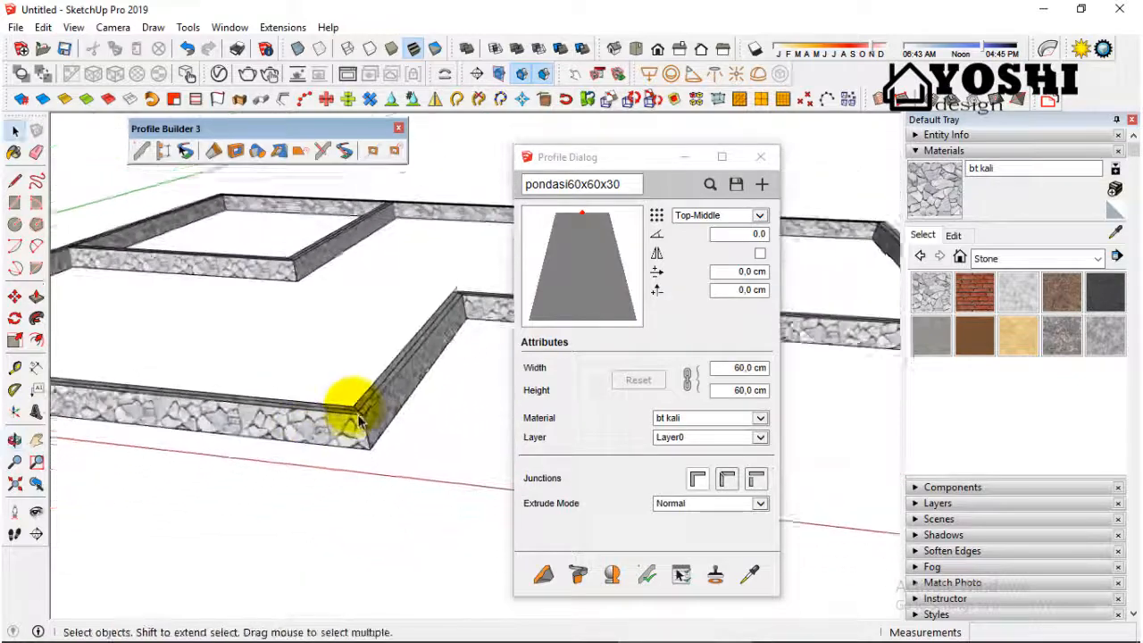
scroll(371, 422, up, 2)
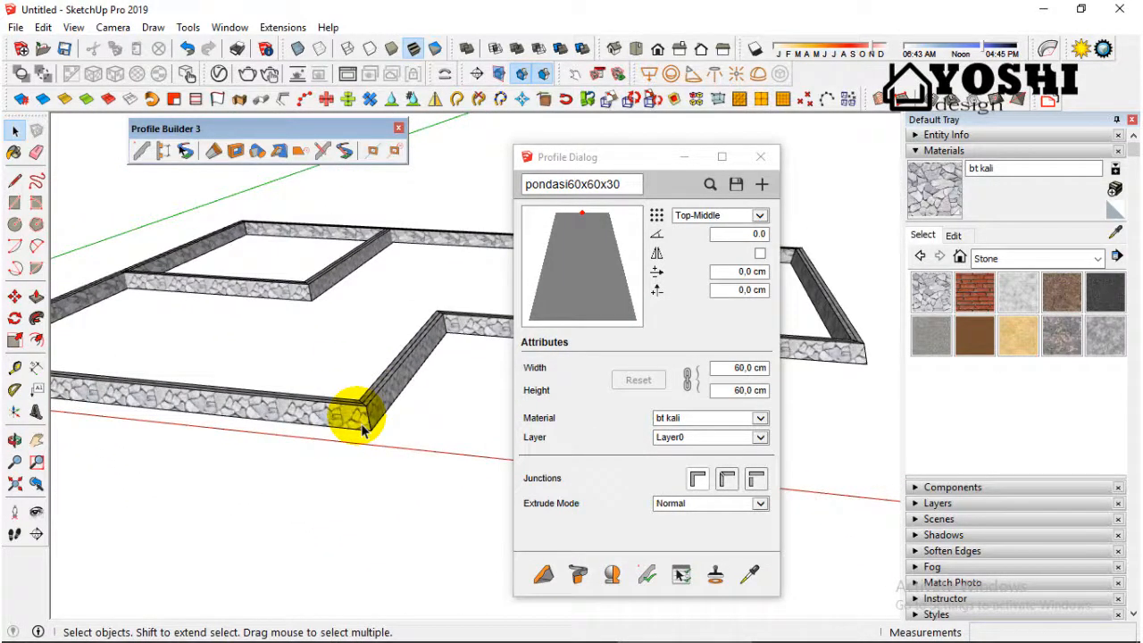
scroll(361, 429, down, 4)
scroll(192, 403, up, 5)
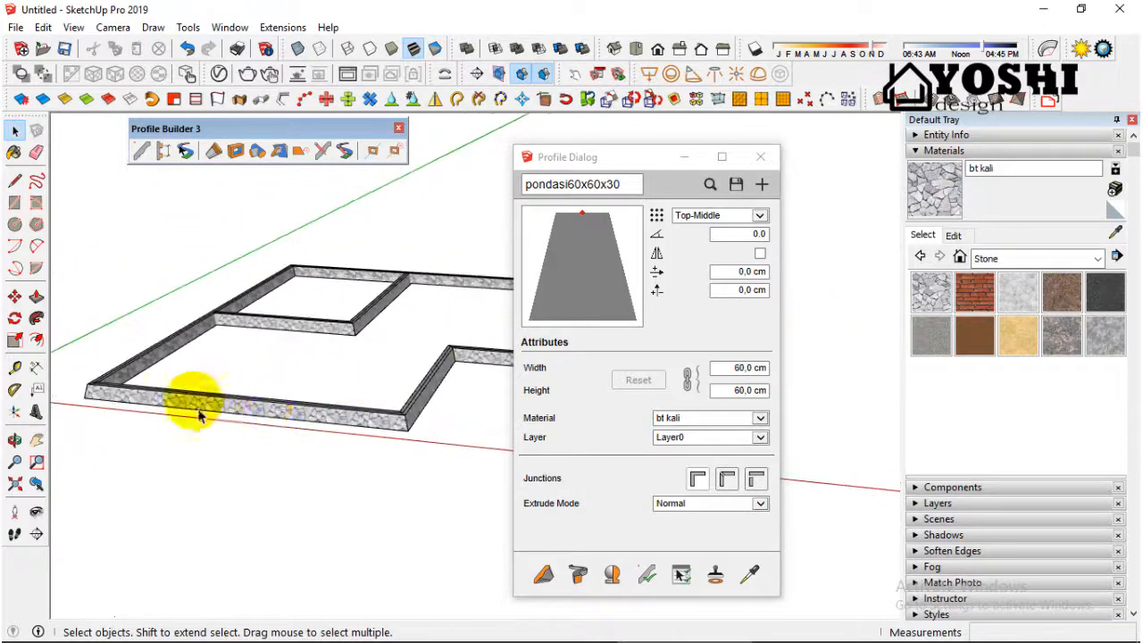
scroll(183, 406, down, 8)
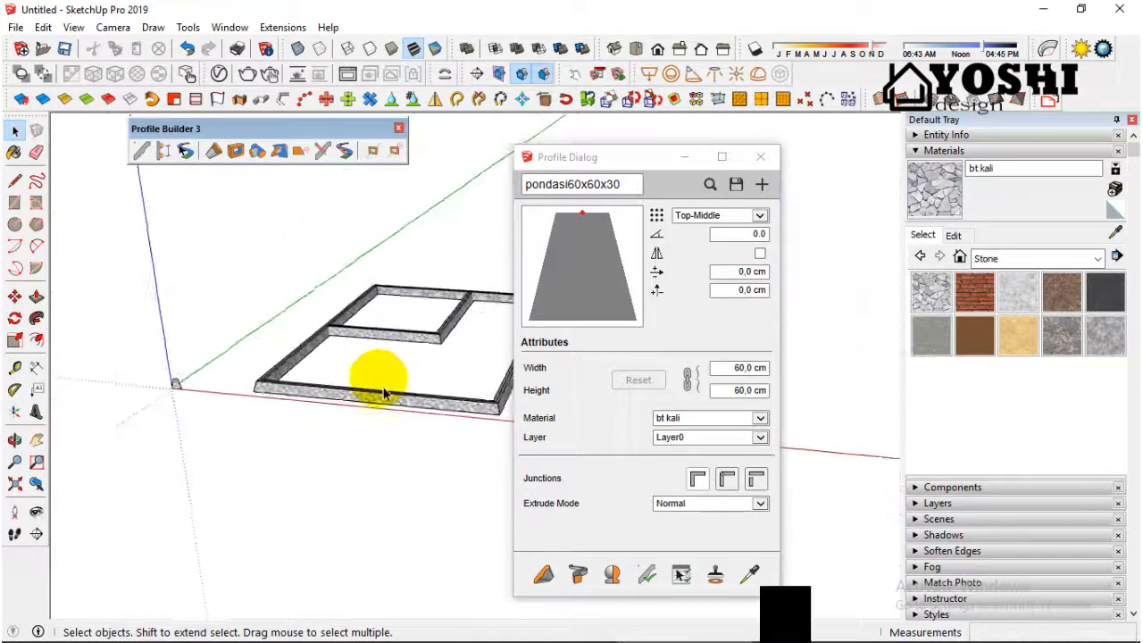
Step: Draw a 15 x 20 cm upright rectangle on the red axis beside the trapezoid face, using the front view
scroll(241, 395, up, 10)
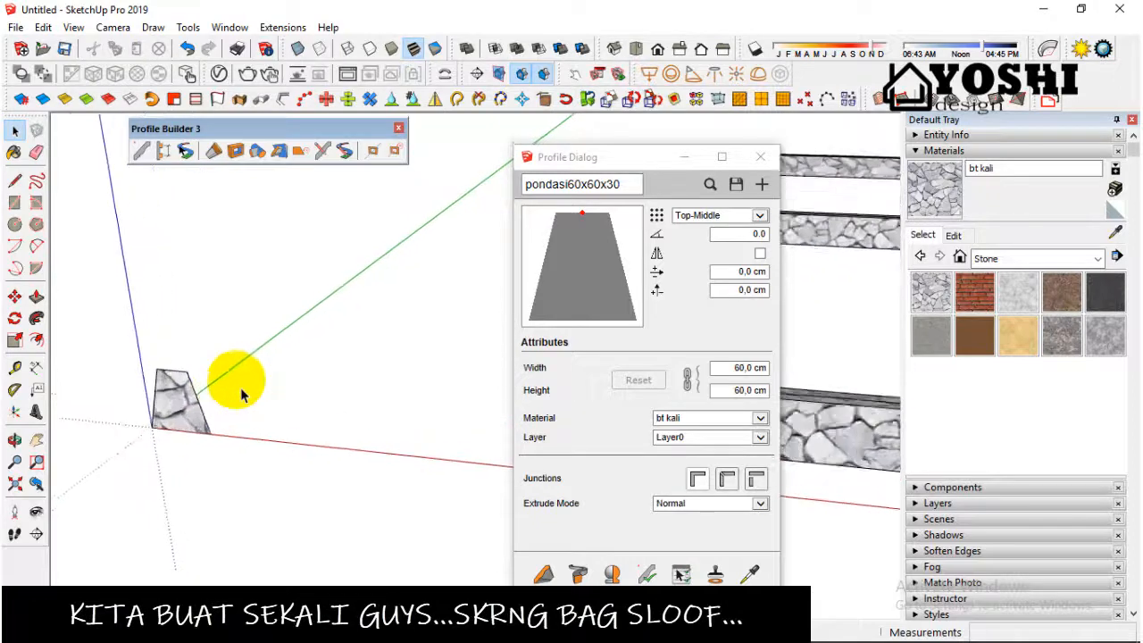
scroll(228, 391, down, 3)
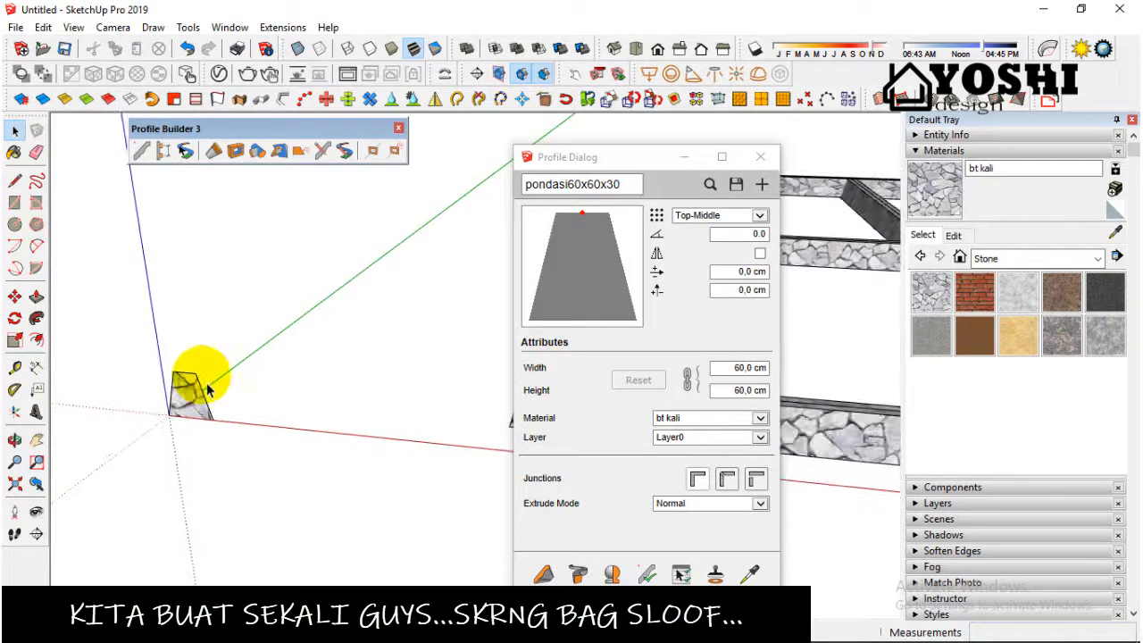
click(16, 203)
scroll(276, 455, up, 3)
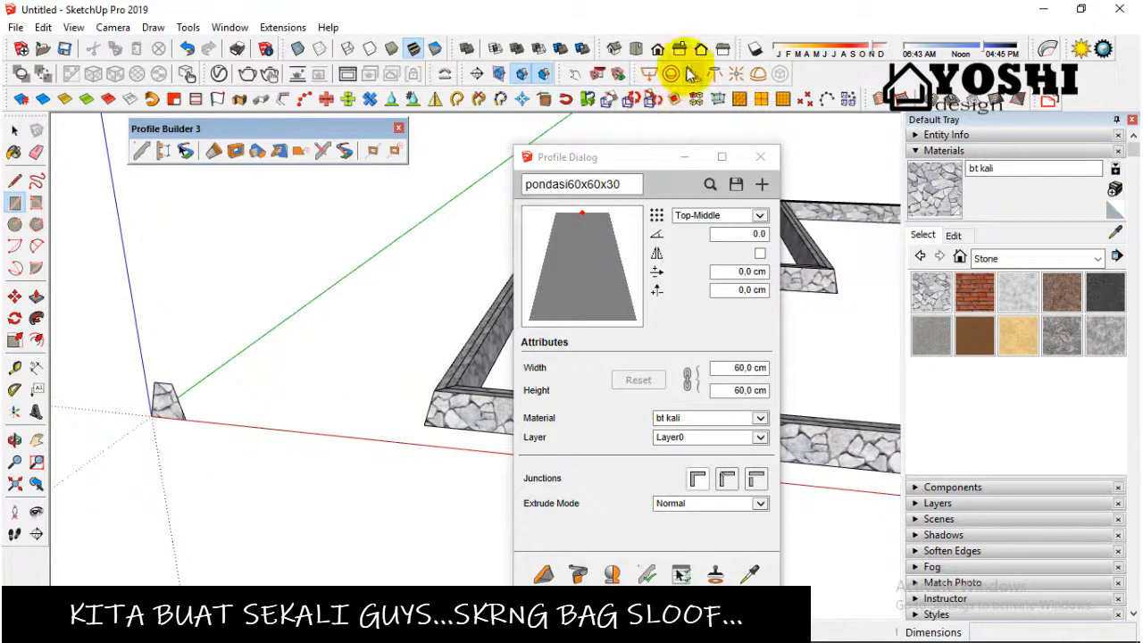
click(657, 50)
scroll(357, 396, up, 5)
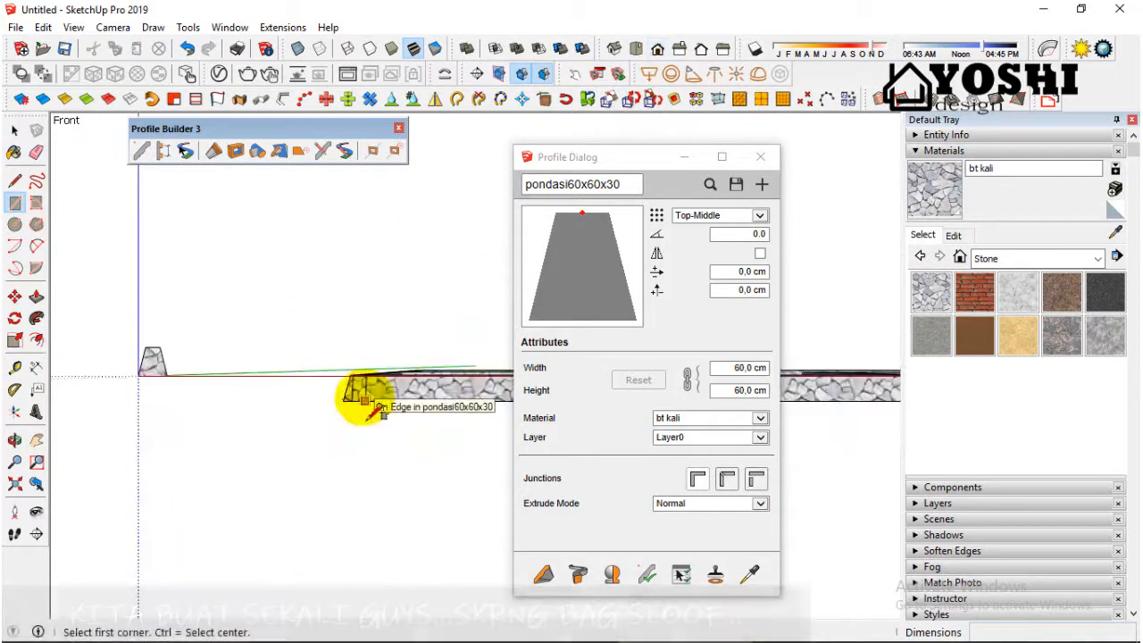
scroll(187, 382, up, 5)
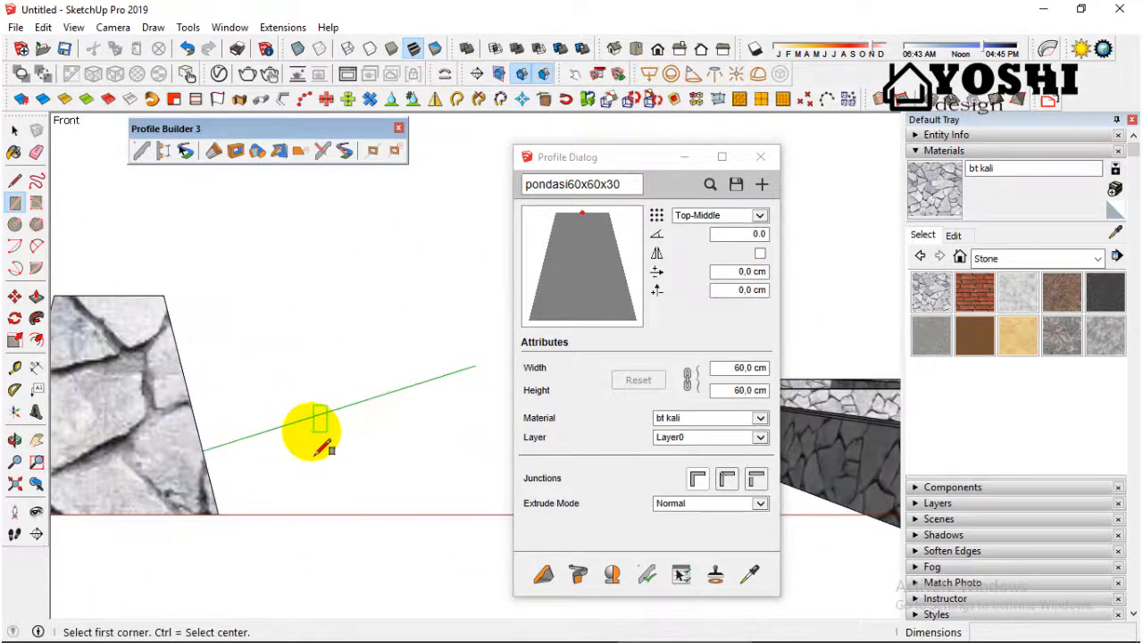
scroll(268, 528, down, 3)
click(293, 424)
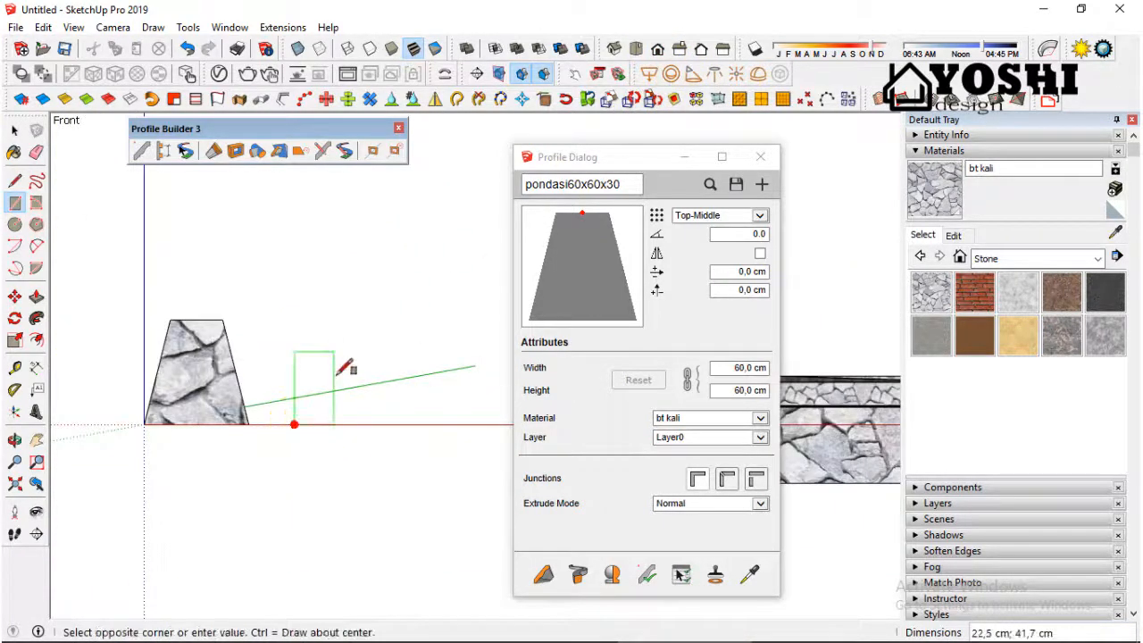
click(334, 352)
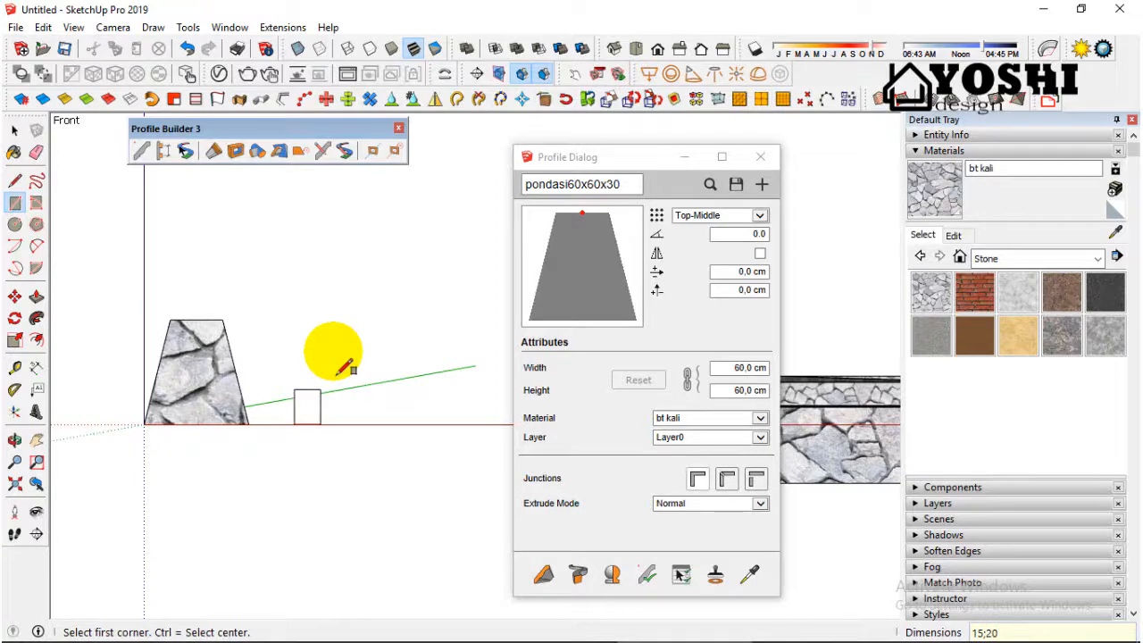
key(space)
scroll(341, 367, up, 6)
scroll(372, 373, down, 6)
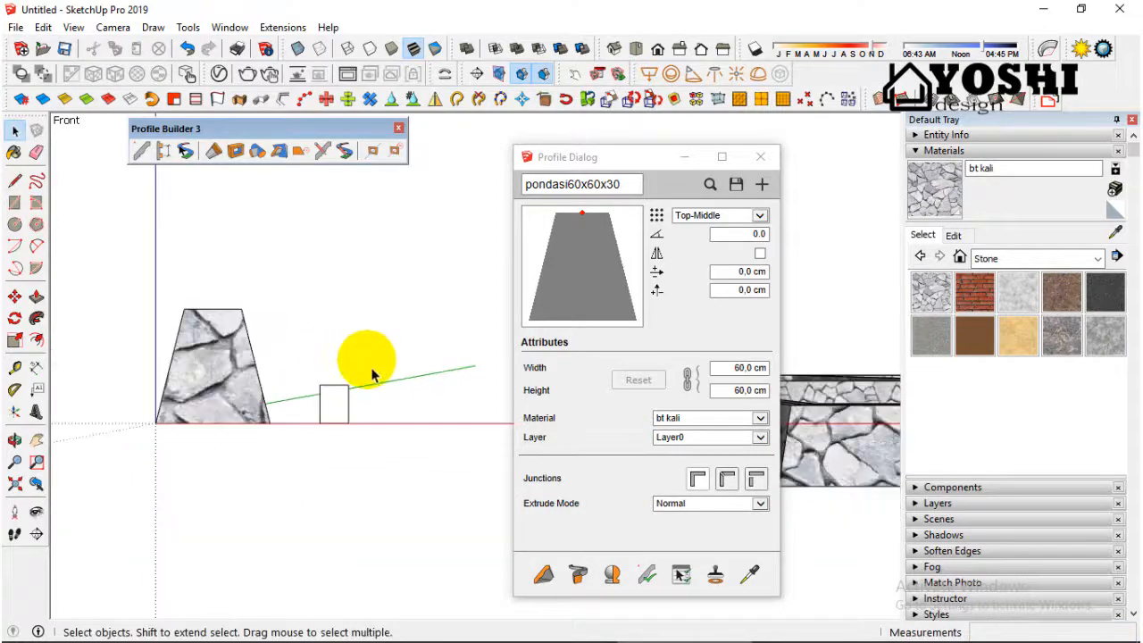
Step: Dimension the rectangle's width below its bottom edge and its height beside its right edge
scroll(358, 406, up, 2)
scroll(364, 400, up, 3)
click(37, 367)
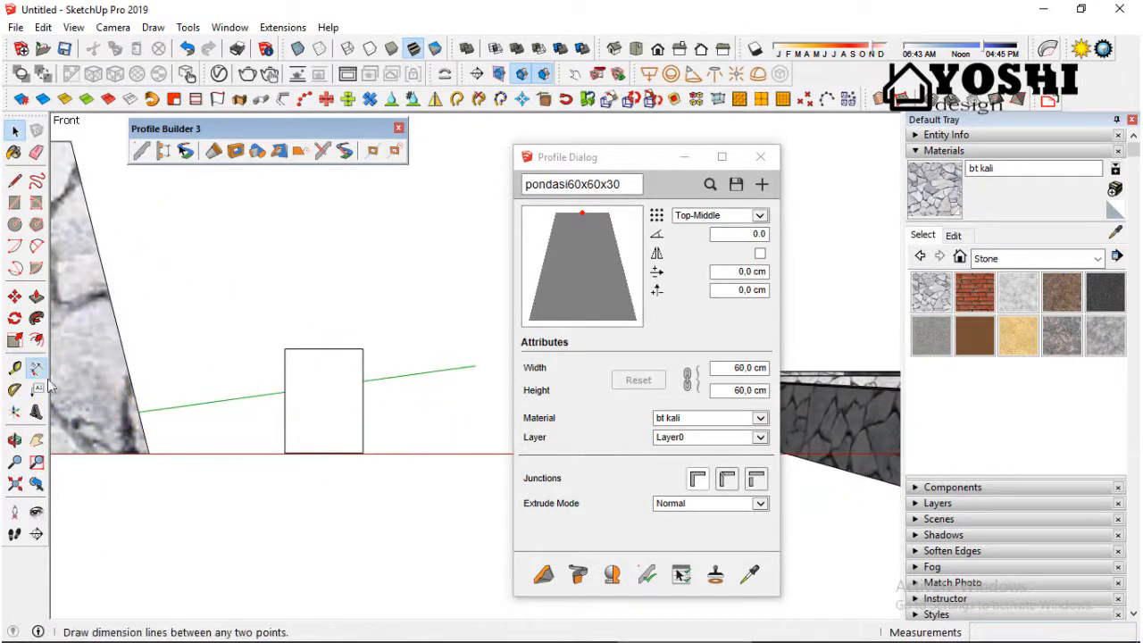
click(309, 453)
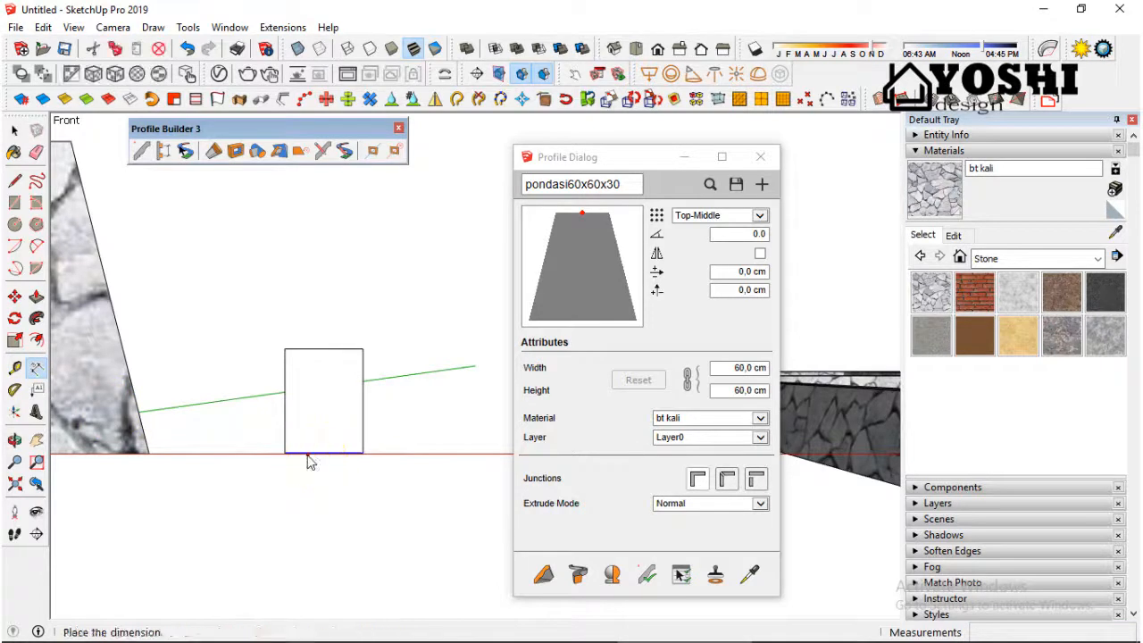
click(308, 486)
click(364, 419)
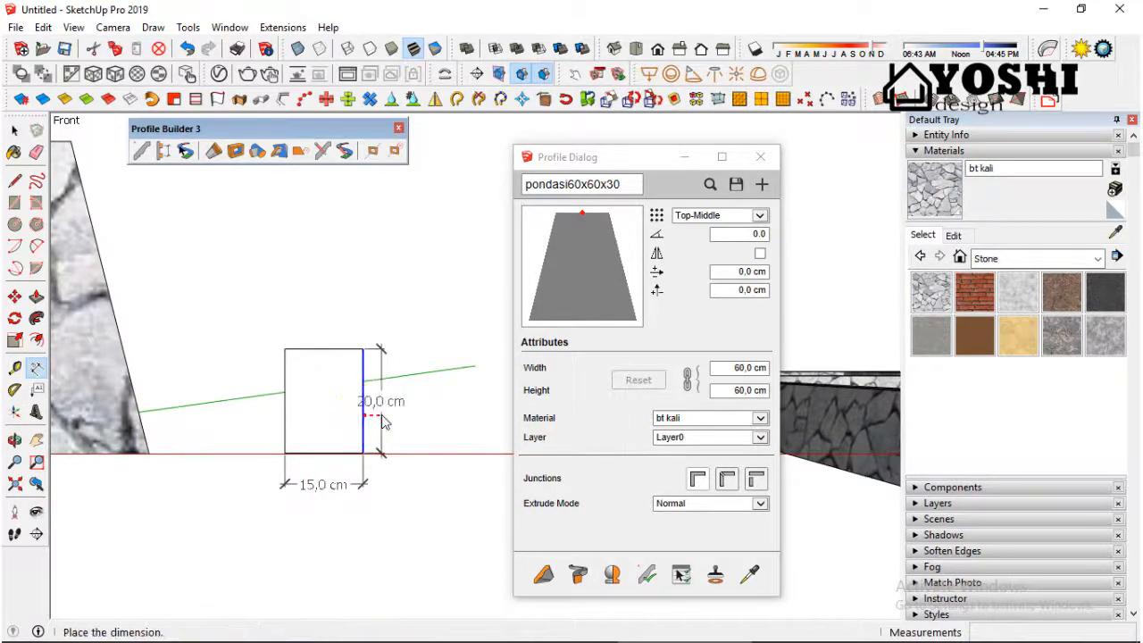
click(397, 417)
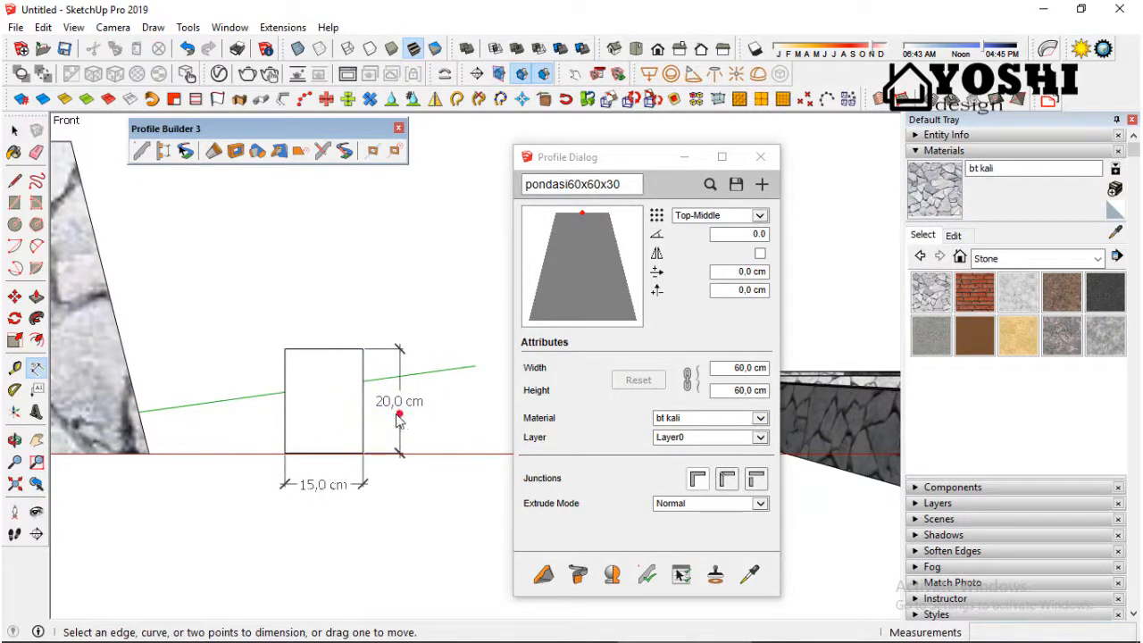
scroll(207, 424, down, 3)
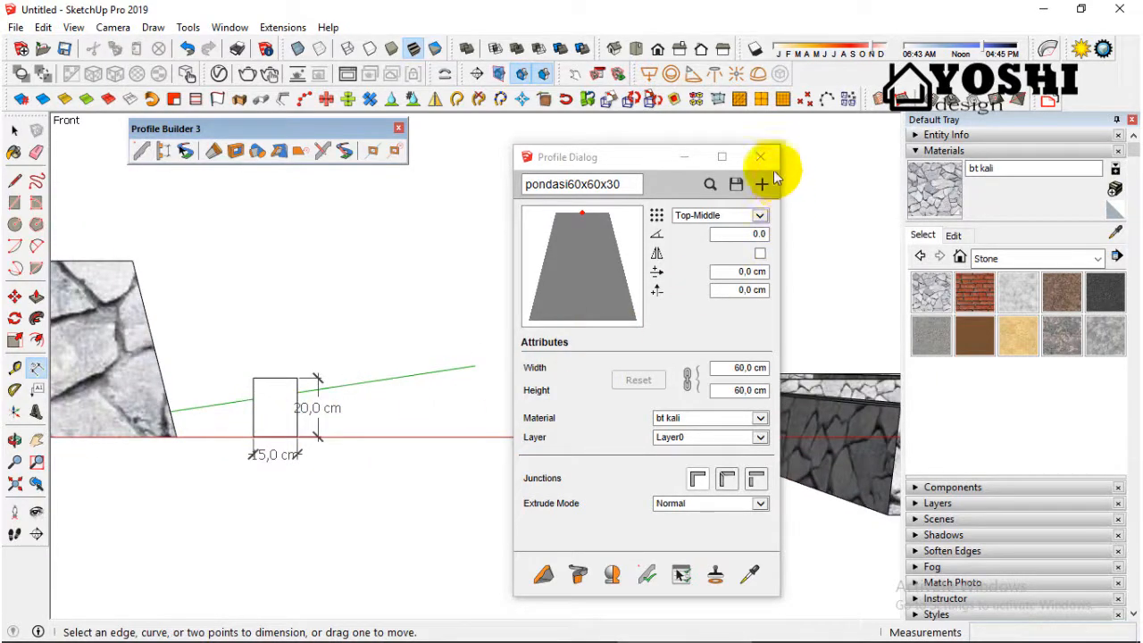
Step: Minimize the profile dialog and paint the small rectangle with Concrete Aggregate Smoke from the Asphalt and Concrete materials
click(694, 158)
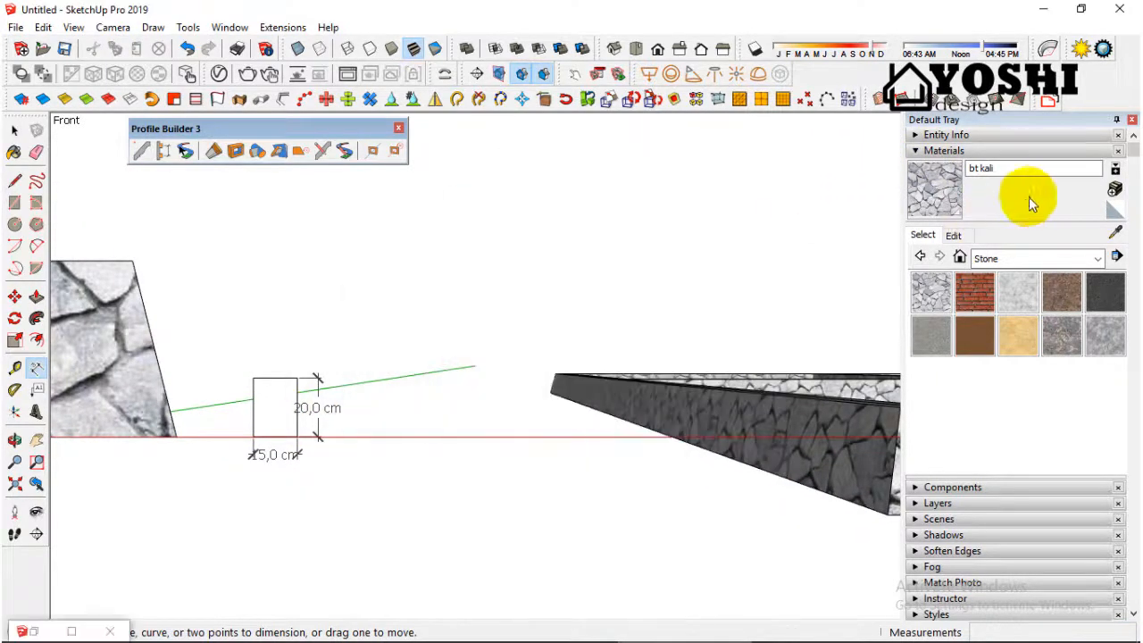
click(1097, 259)
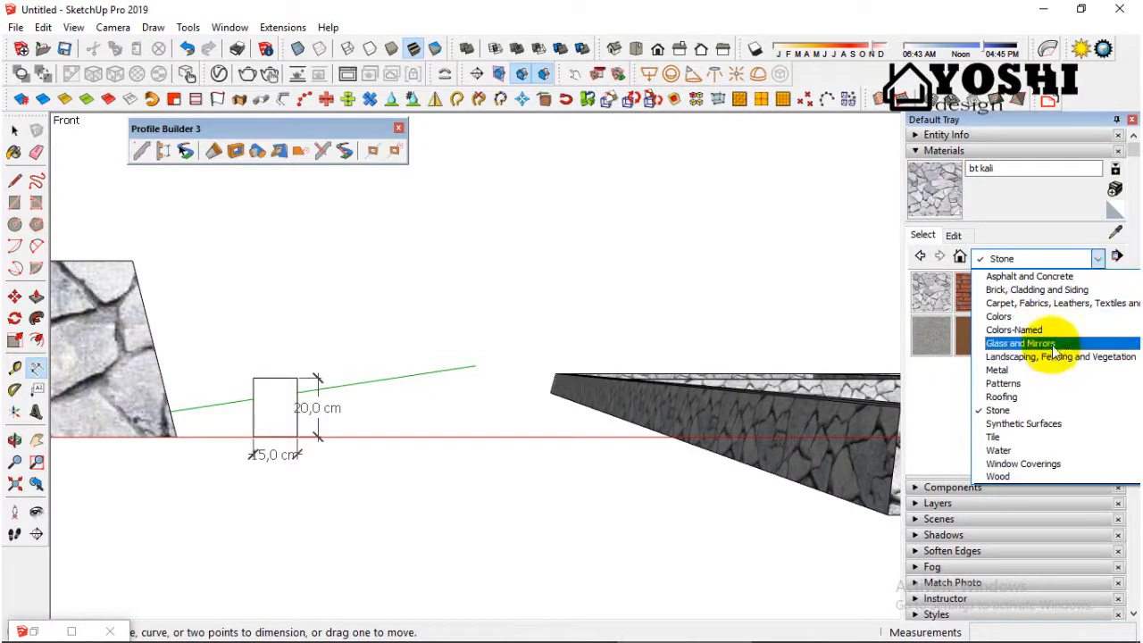
click(1059, 282)
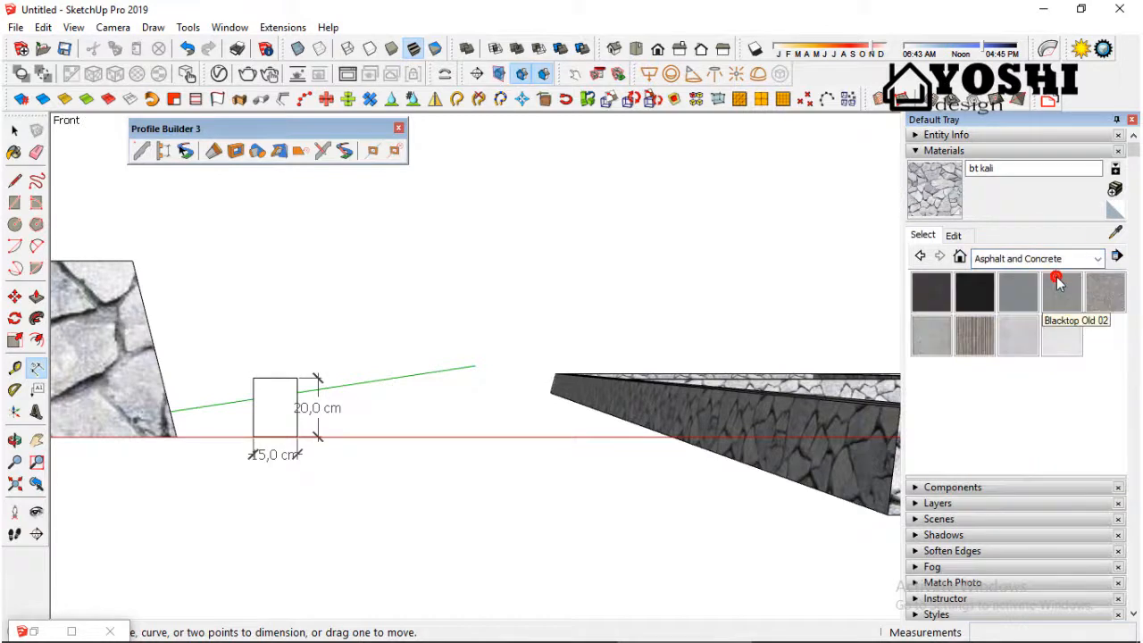
click(1098, 306)
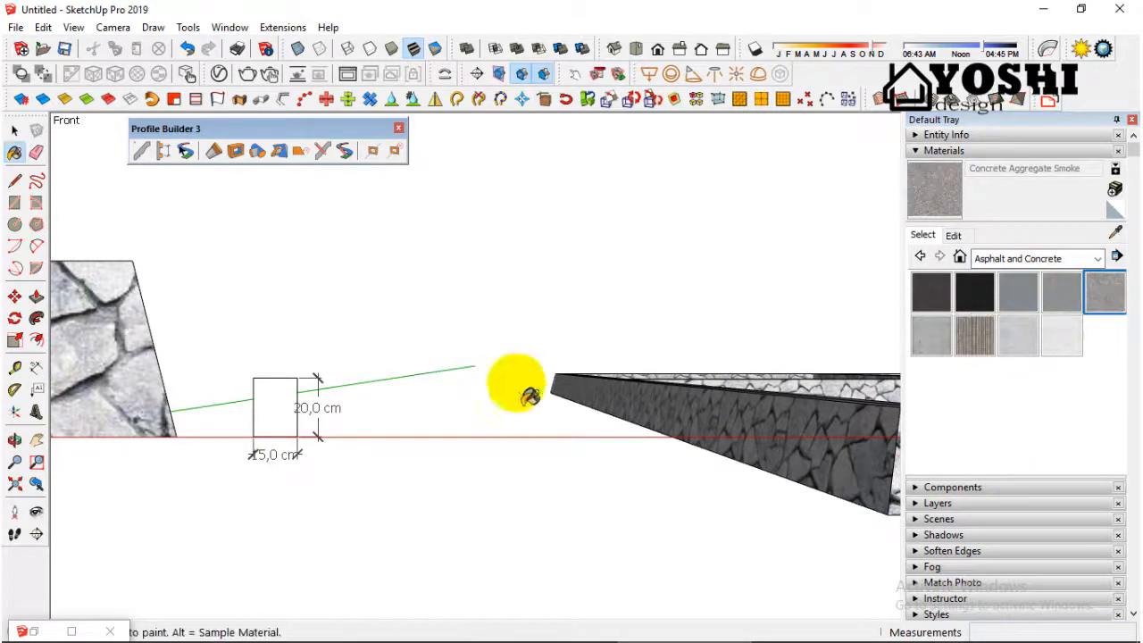
click(288, 417)
scroll(295, 415, up, 2)
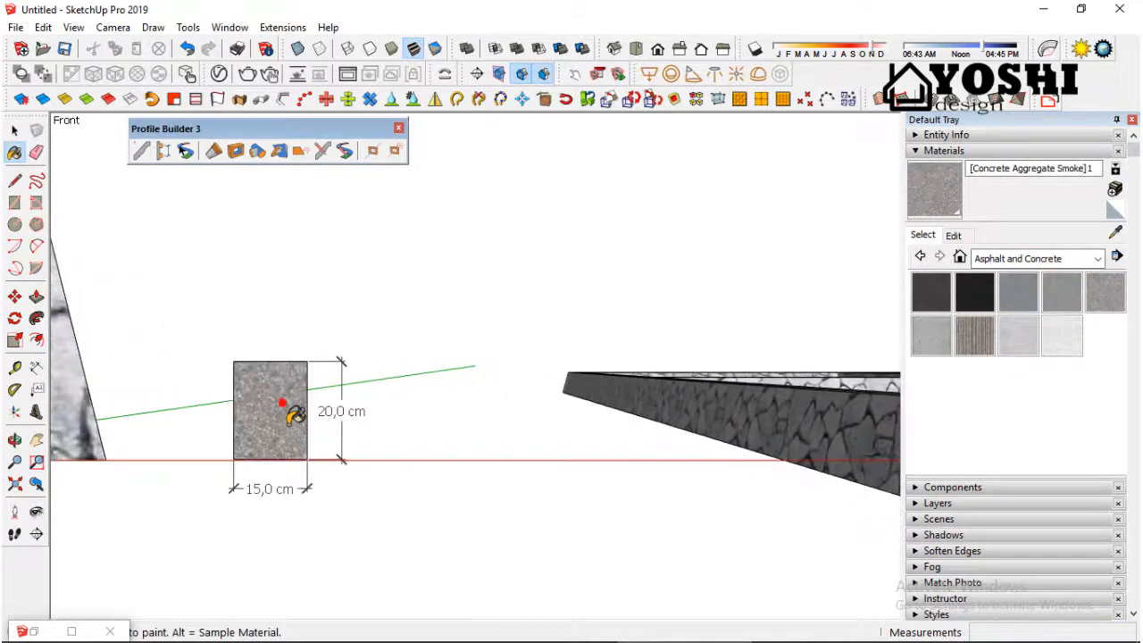
scroll(293, 415, down, 1)
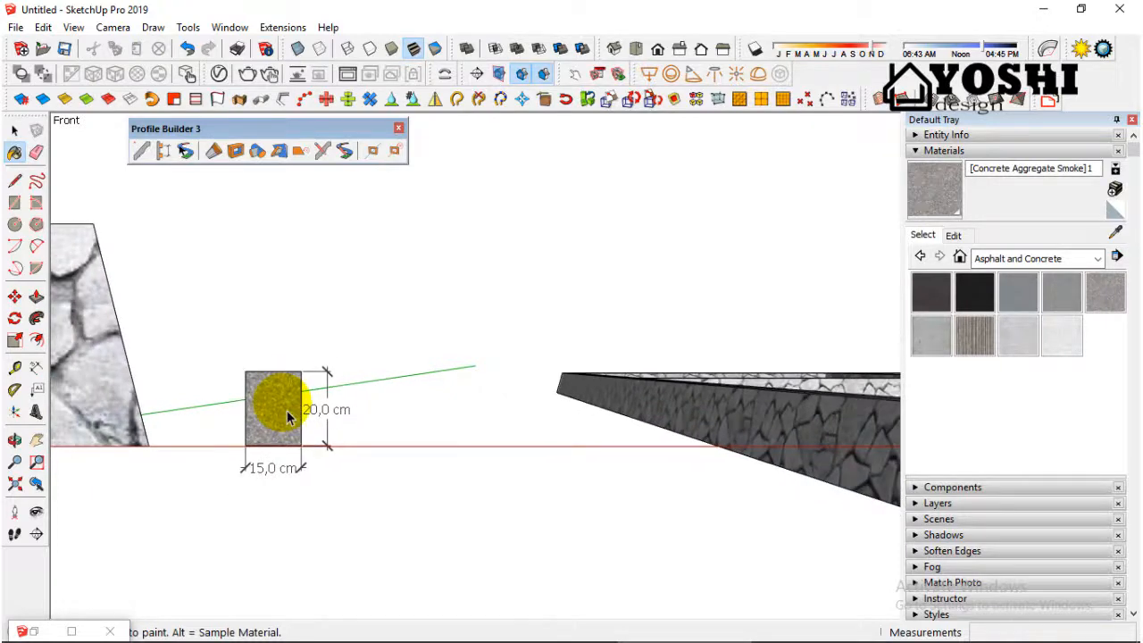
scroll(287, 415, down, 1)
Step: Restore the profile dialog and create a new profile named sloof15x20 from the concrete-textured rectangle face
middle_drag(295, 408, 332, 418)
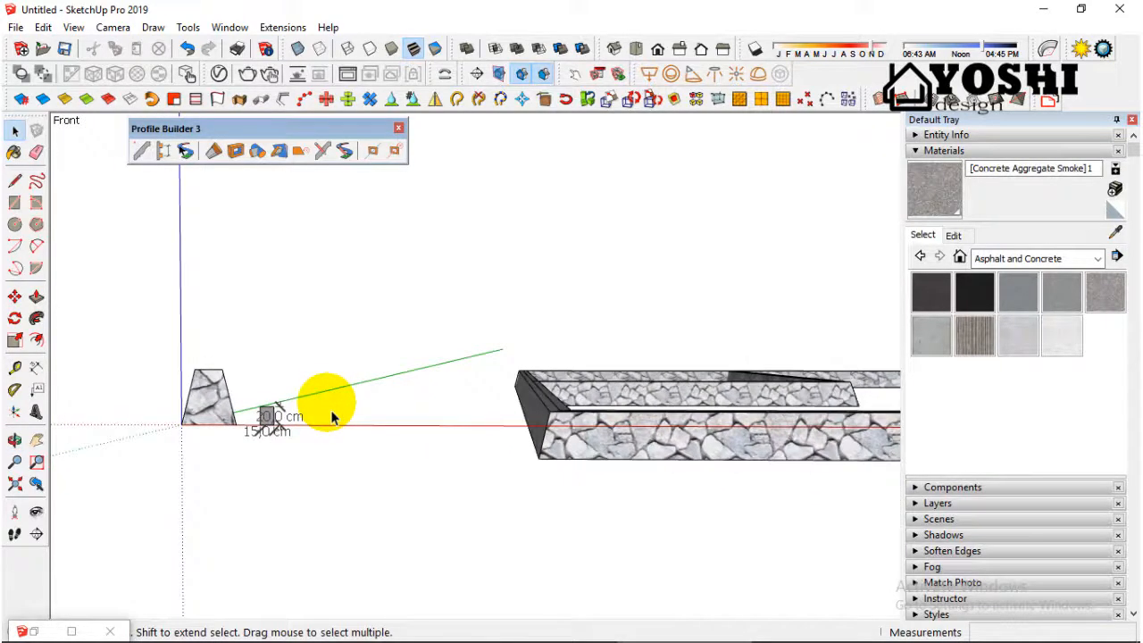
double_click(36, 630)
scroll(254, 406, up, 2)
click(287, 427)
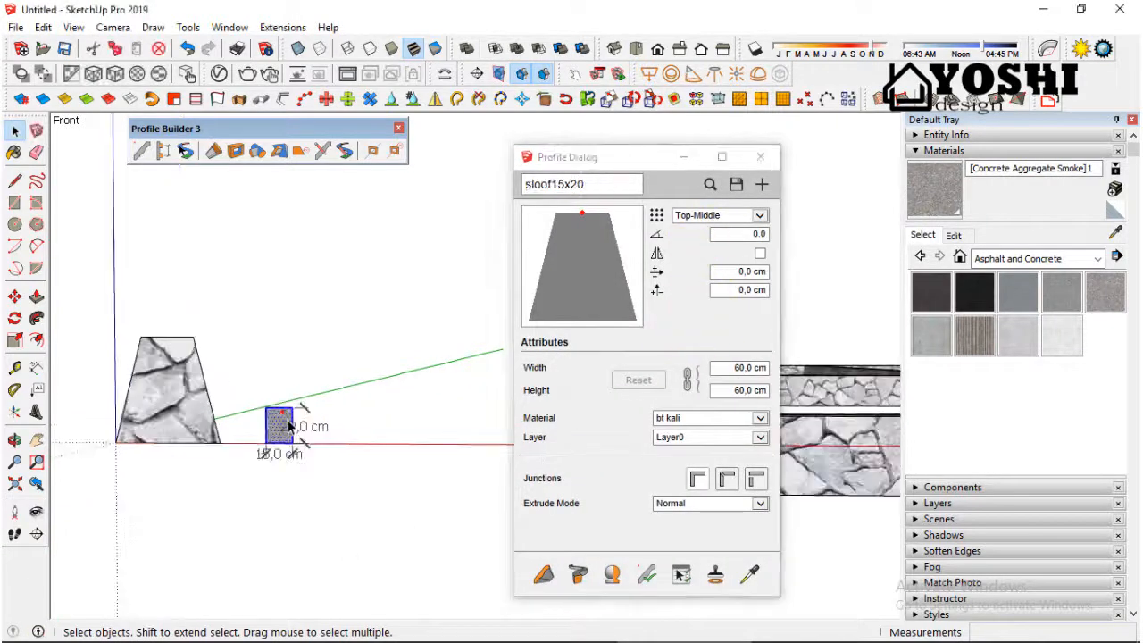
click(762, 185)
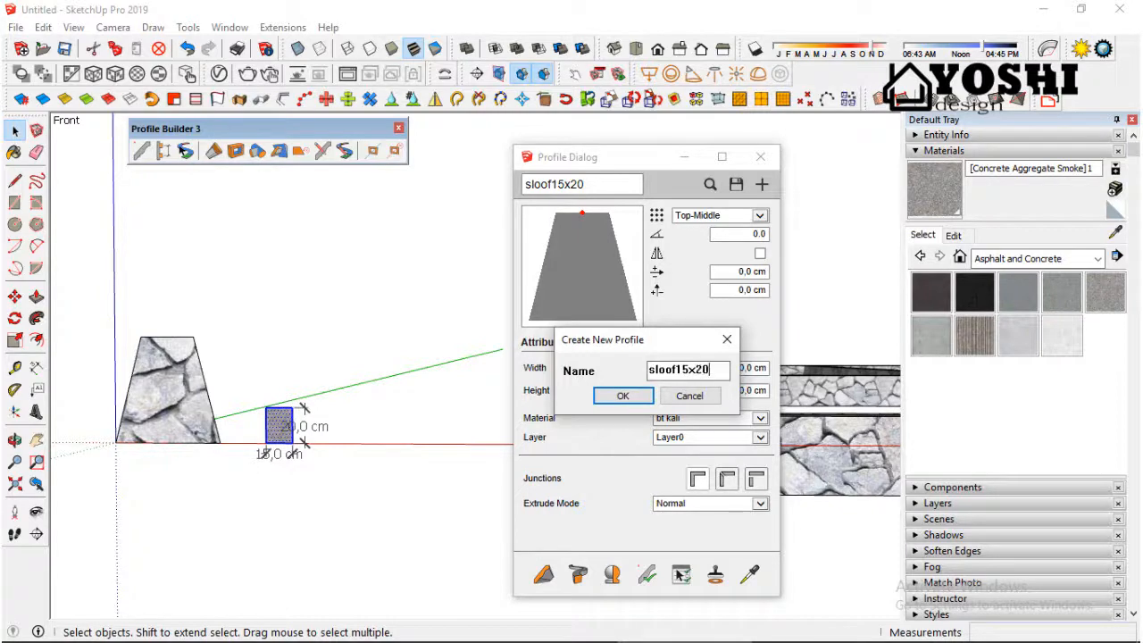
click(622, 395)
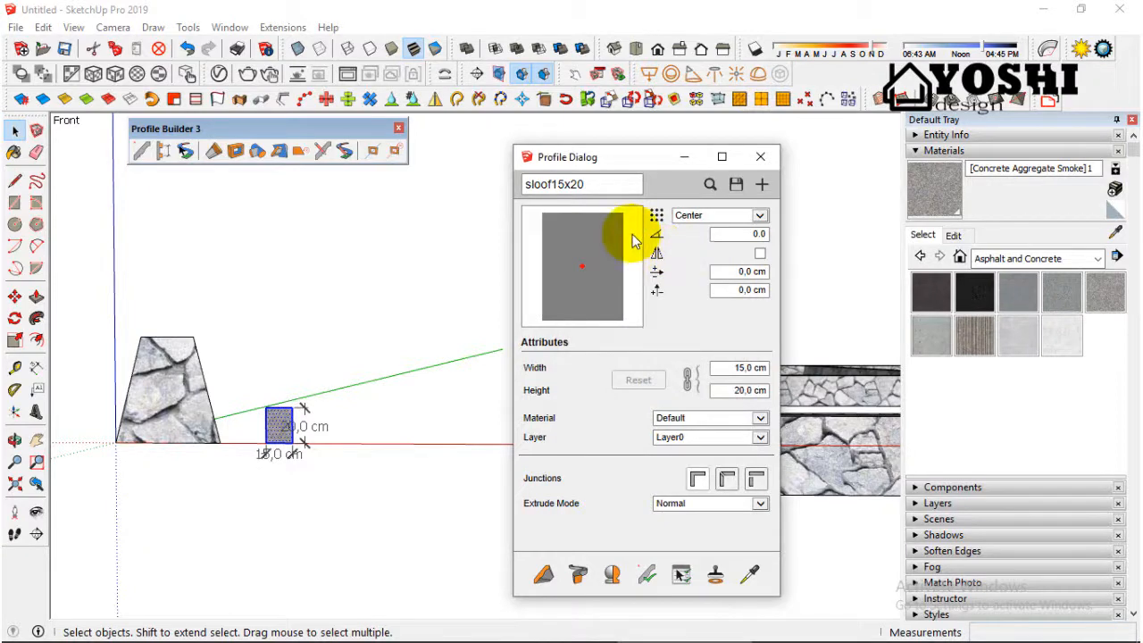
Step: Set the sloof15x20 placement point to Bottom-Middle and build its first segment on the foundation's green-axis side wall, from the front corner to the rear corner
click(760, 217)
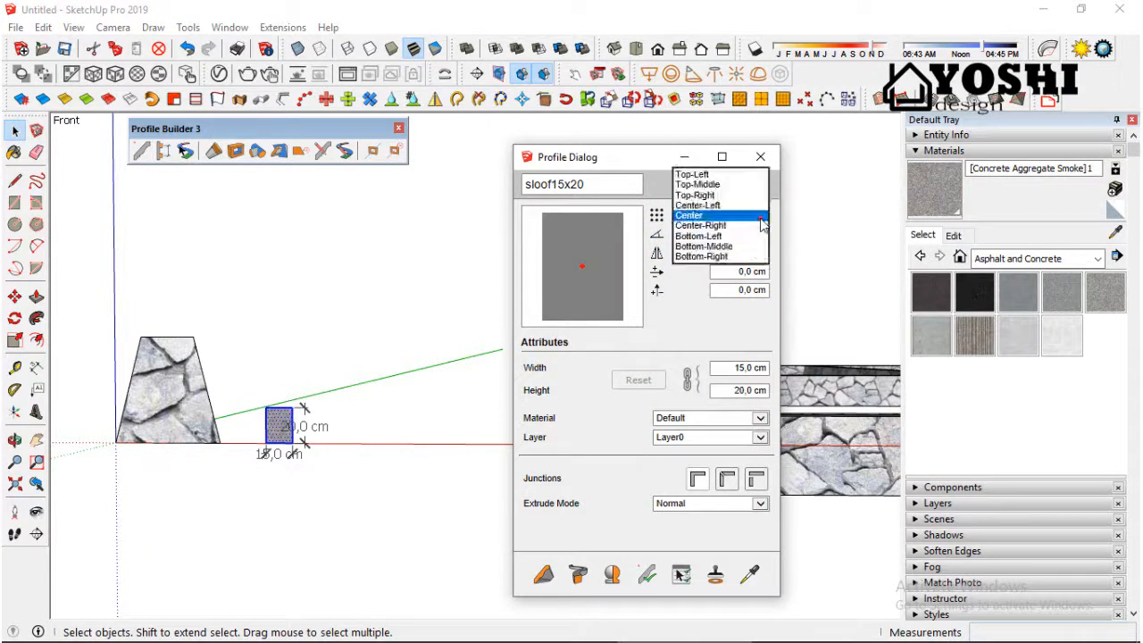
click(705, 246)
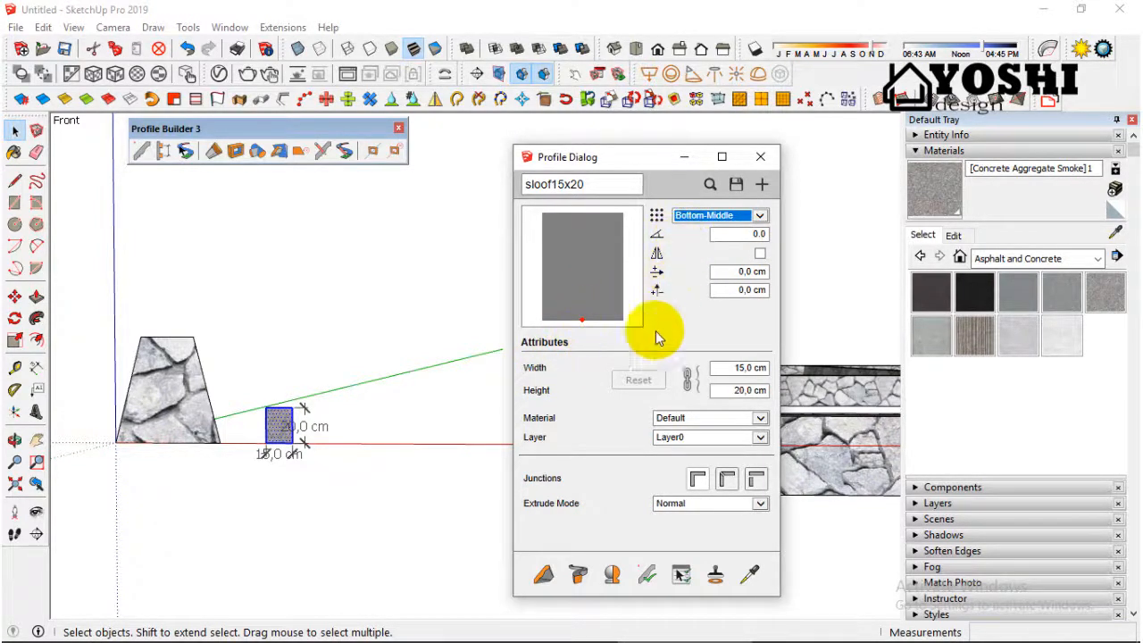
click(544, 576)
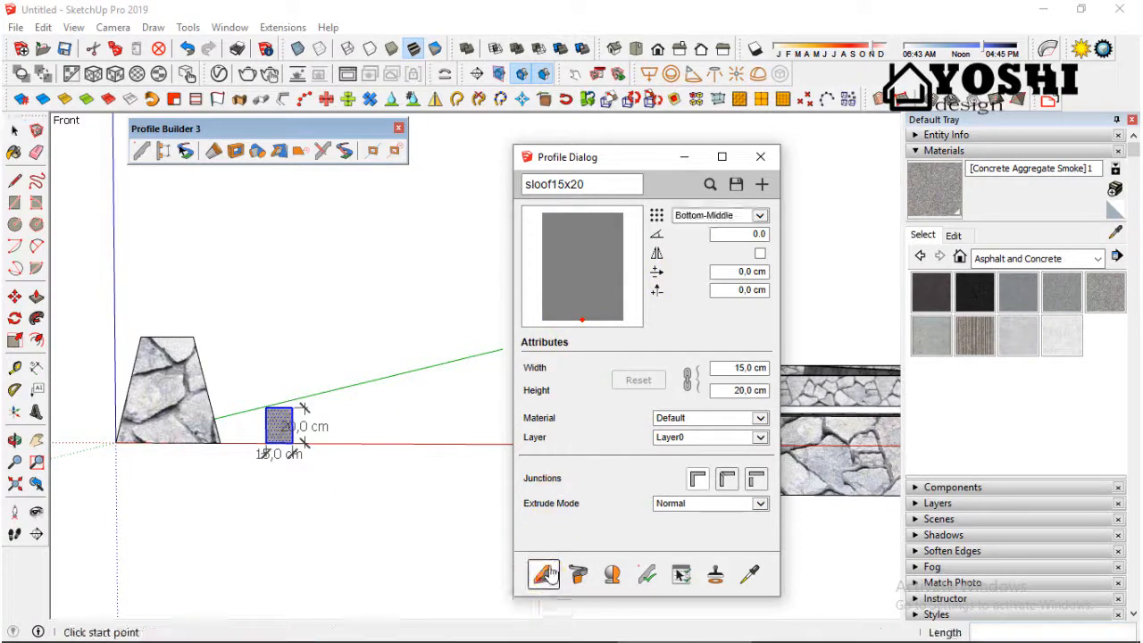
click(684, 157)
scroll(405, 366, down, 3)
scroll(405, 366, down, 2)
middle_drag(673, 325, 574, 436)
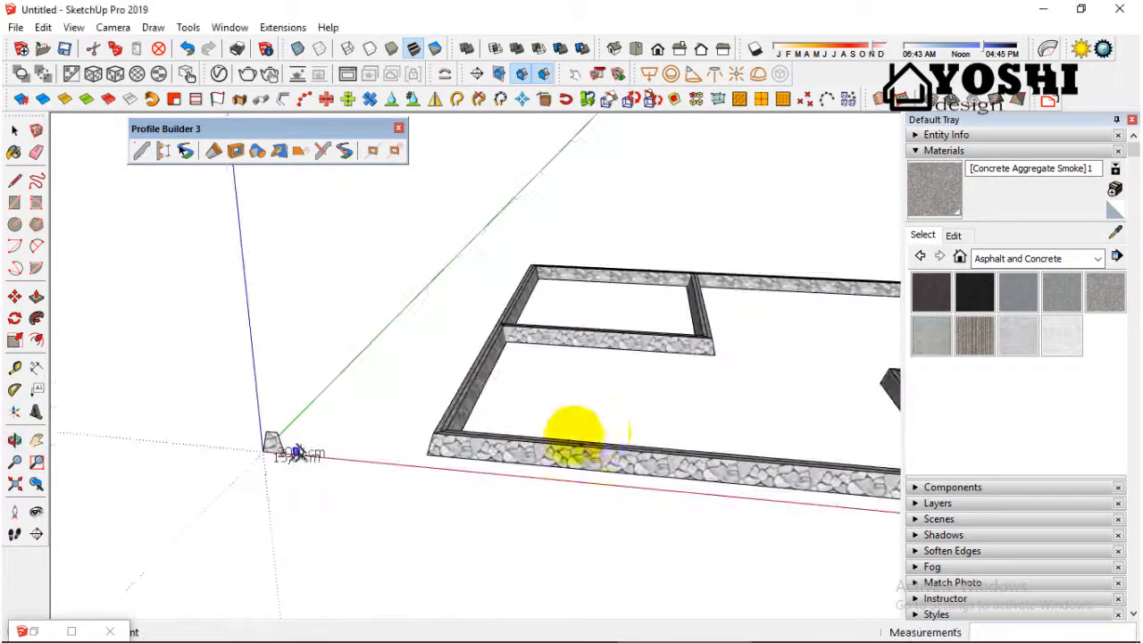
scroll(438, 411, up, 5)
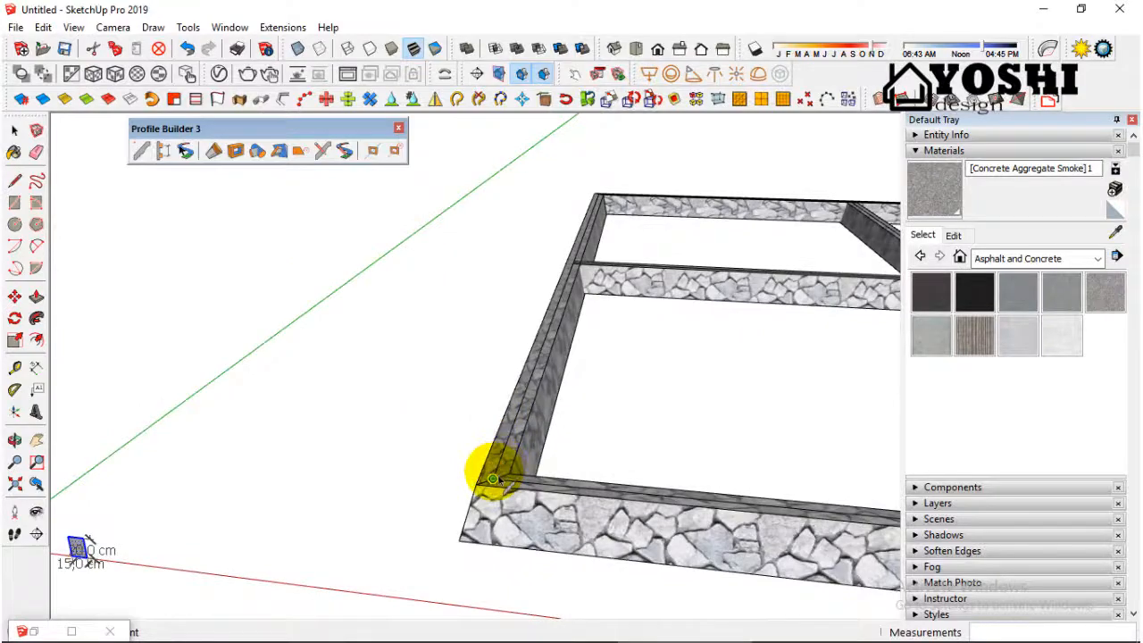
click(492, 479)
scroll(491, 480, down, 2)
scroll(592, 207, up, 6)
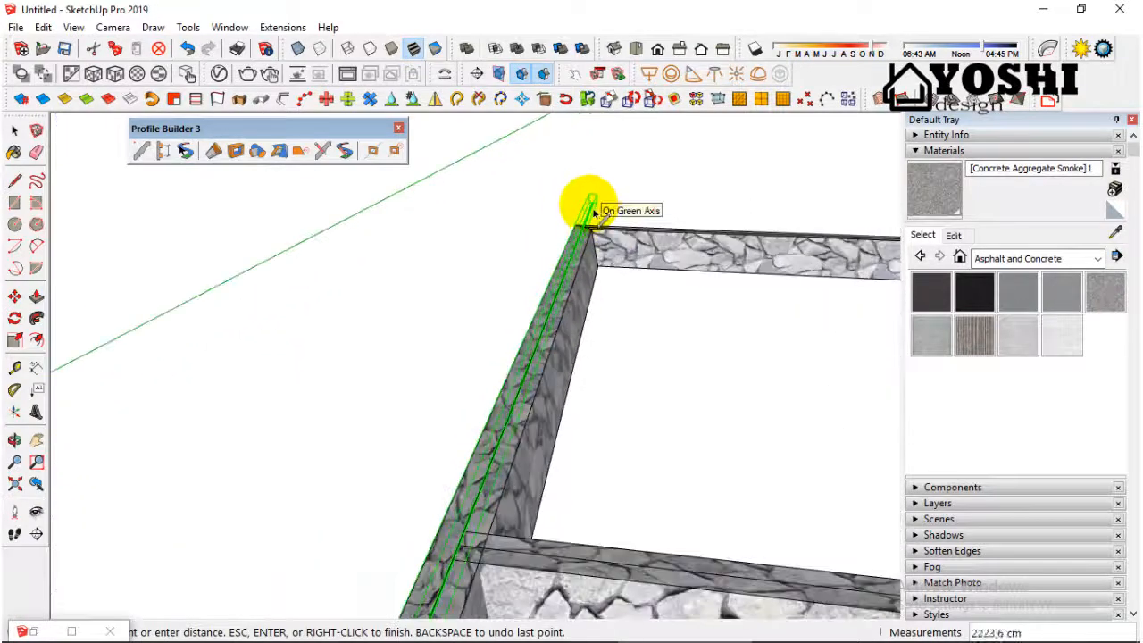
click(591, 211)
Step: Continue the sloof along the top centre of the rear foundation wall and the opposite end wall to its front corner
scroll(439, 256, down, 4)
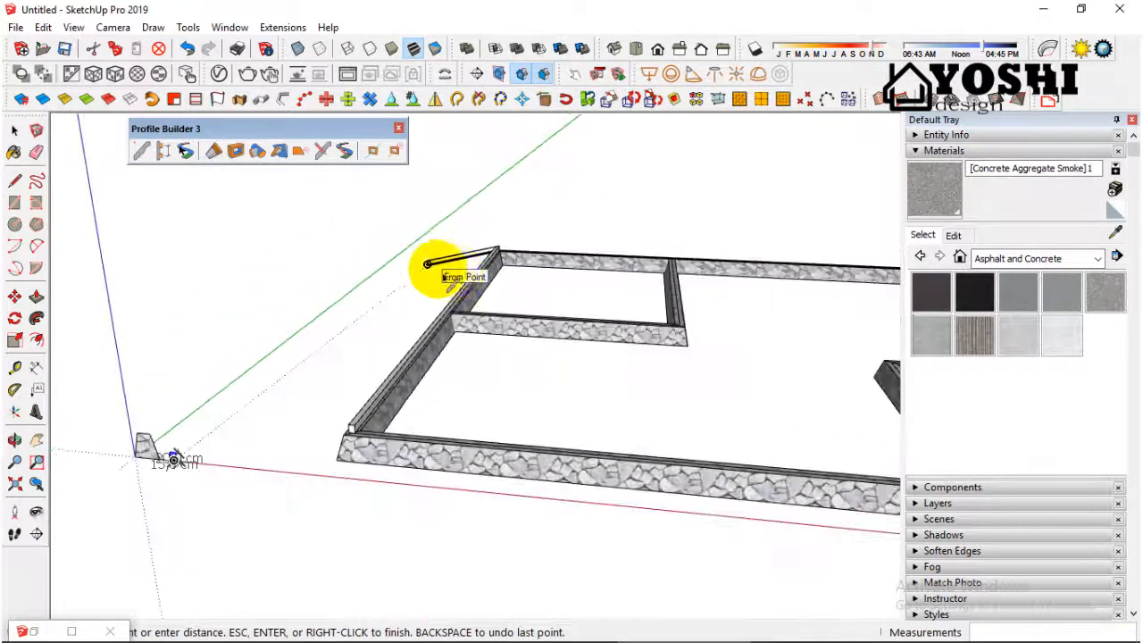
scroll(477, 276, down, 4)
scroll(745, 268, up, 5)
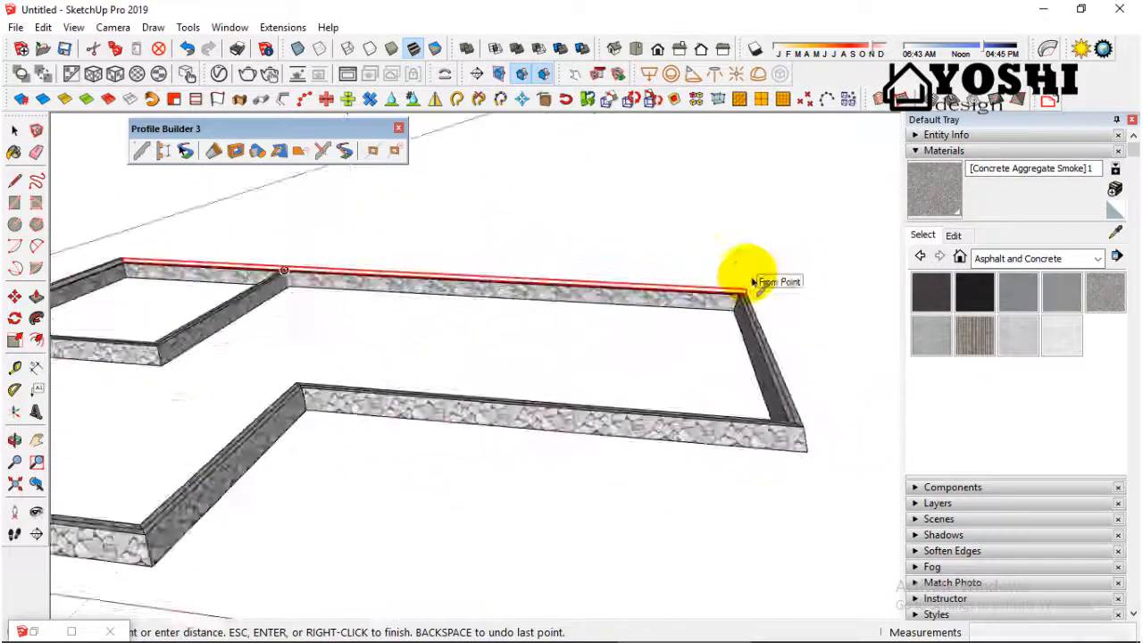
scroll(750, 284, up, 2)
scroll(746, 294, up, 3)
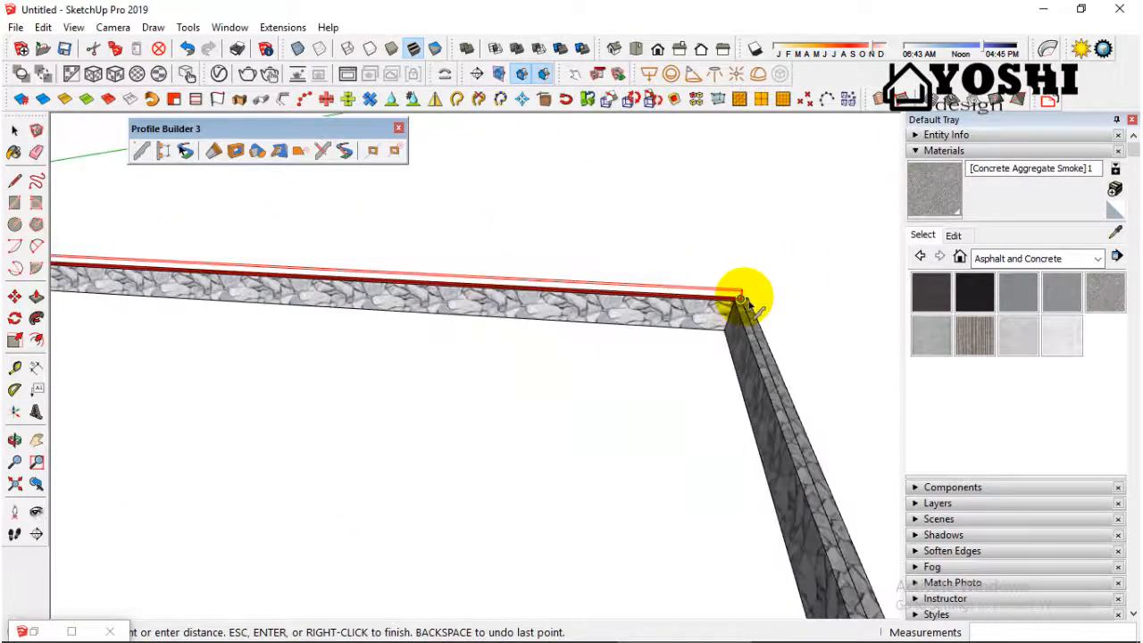
click(744, 299)
scroll(742, 291, down, 4)
scroll(786, 412, up, 2)
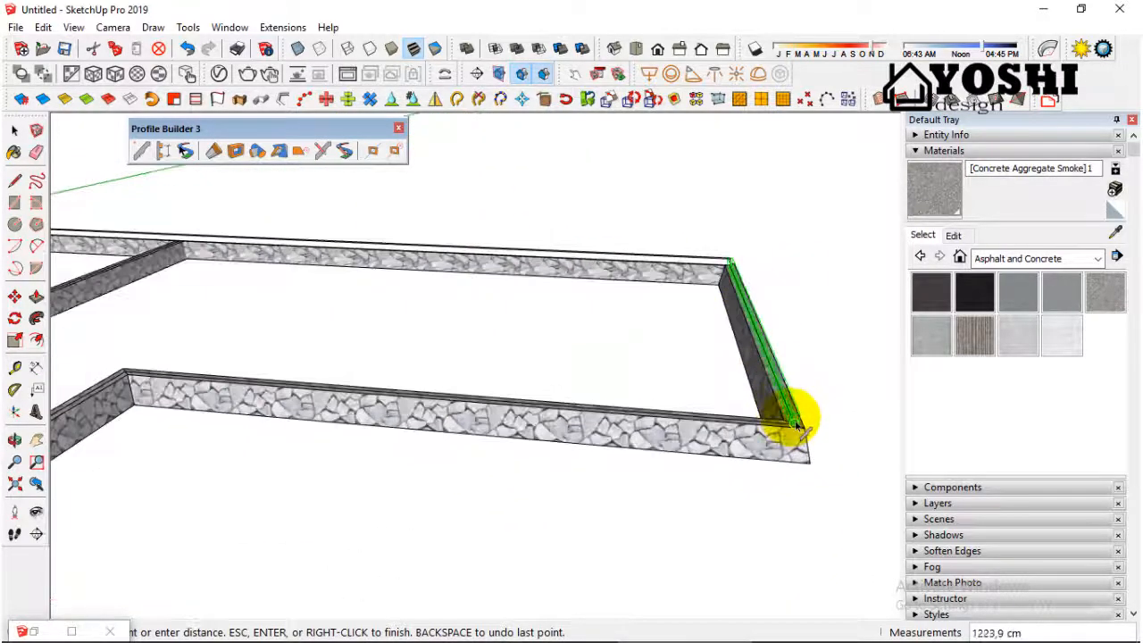
click(798, 427)
Step: Extend the sloof along the recessed front wall to the inner corner and over the short return wall to the outer front corner
scroll(797, 426, down, 4)
scroll(301, 387, up, 4)
click(295, 392)
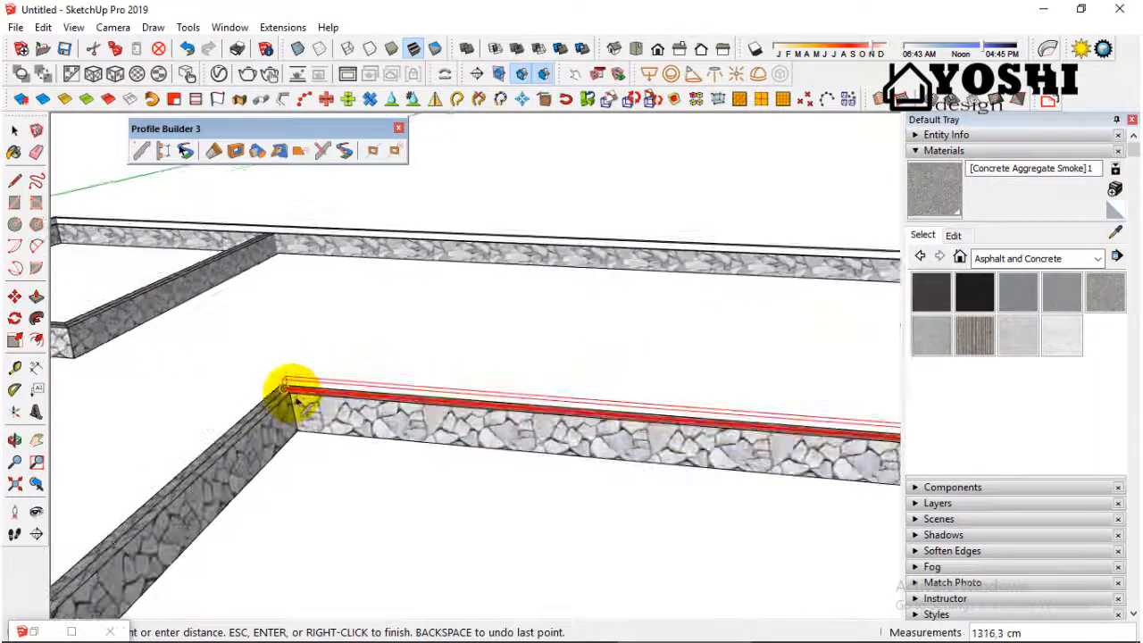
click(287, 390)
scroll(514, 308, down, 4)
scroll(331, 412, up, 3)
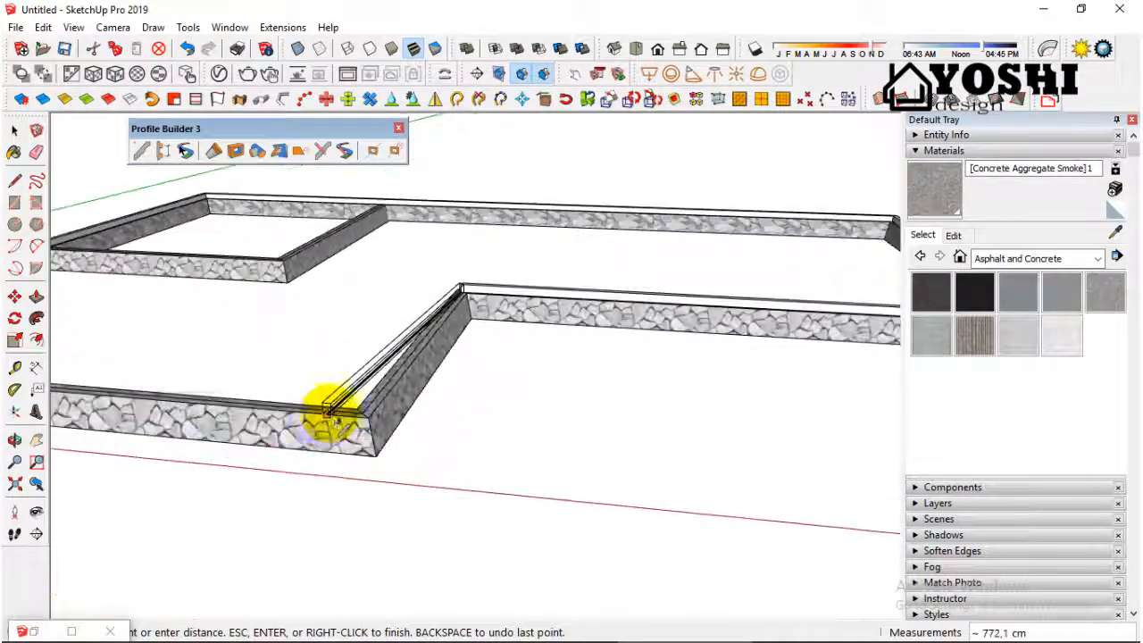
scroll(344, 406, up, 1)
scroll(355, 409, up, 2)
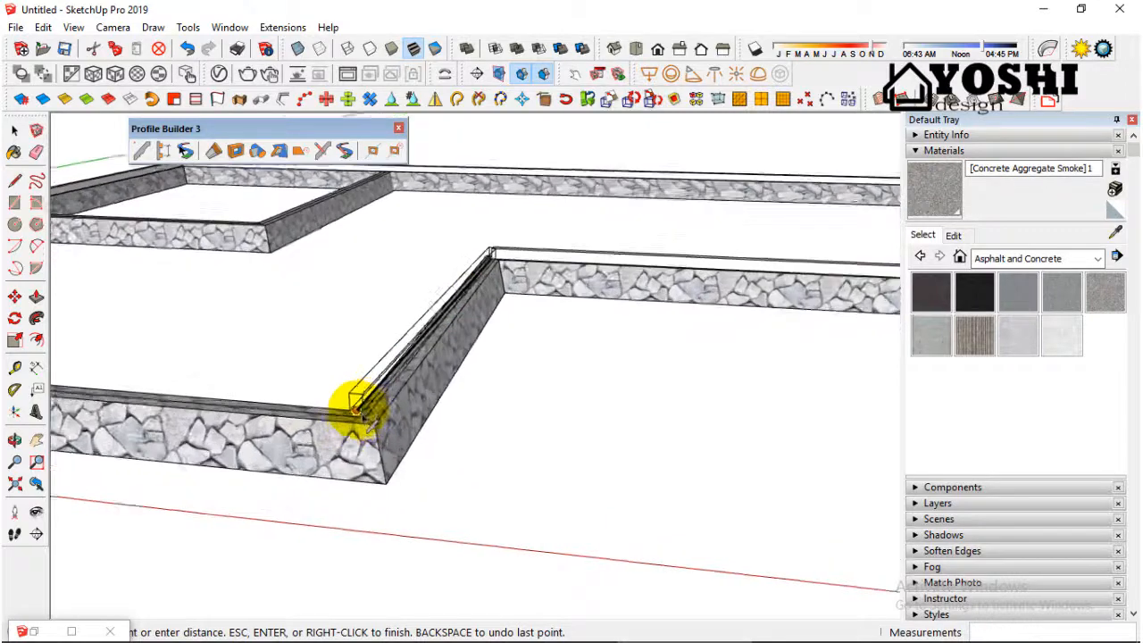
click(370, 420)
Step: Close the sloof path along the front foundation wall at its starting corner and finish the build
scroll(571, 390, down, 5)
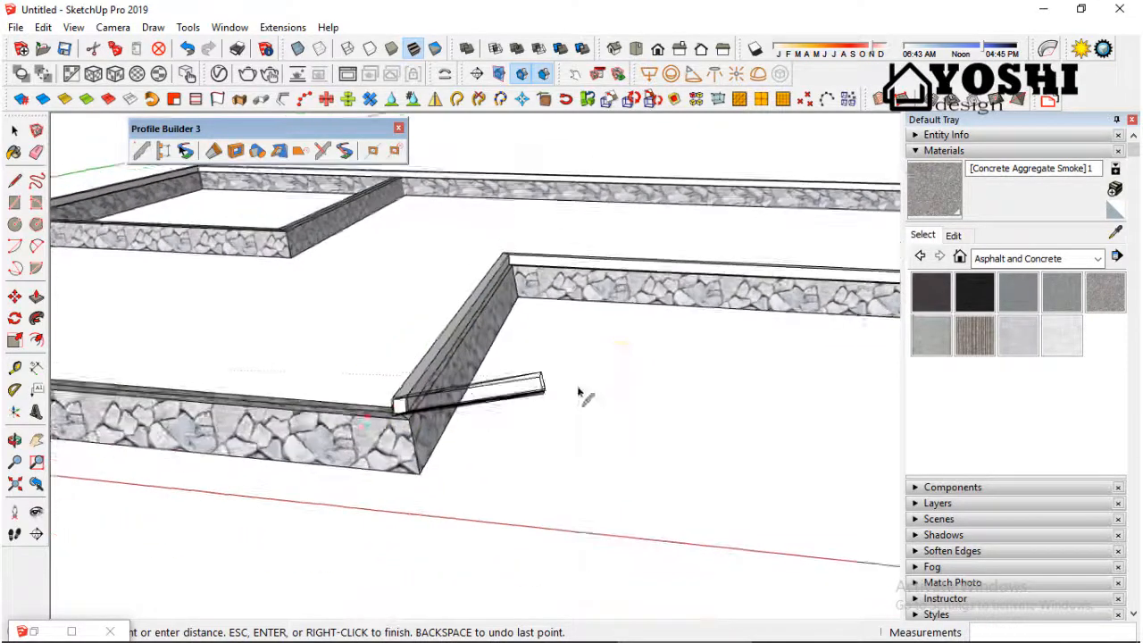
scroll(213, 369, up, 2)
scroll(219, 367, up, 3)
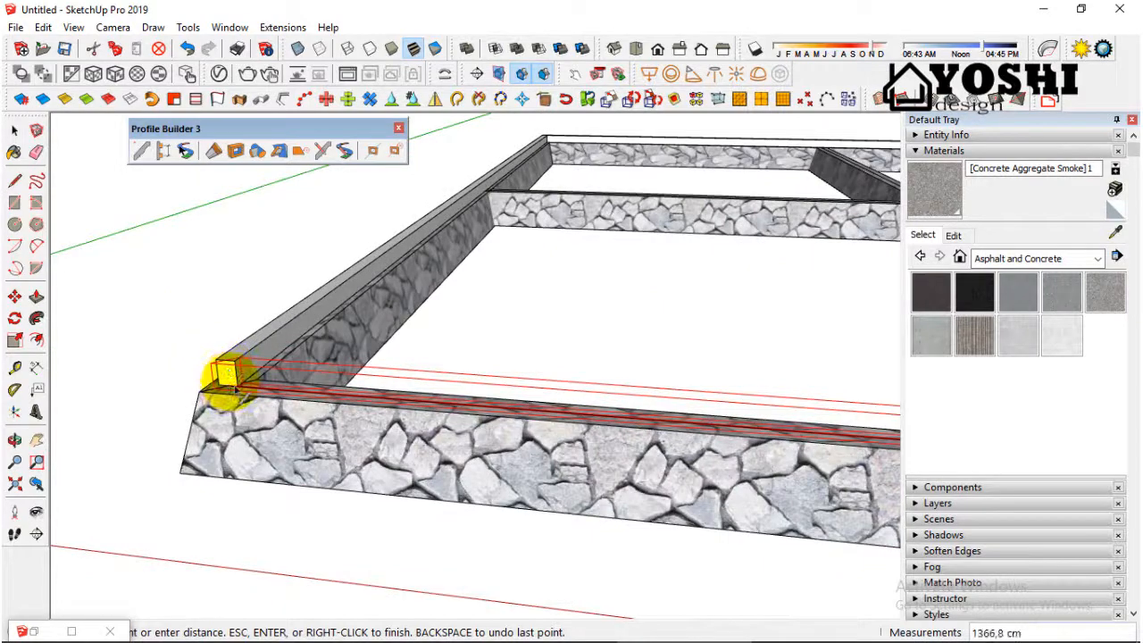
scroll(230, 379, up, 2)
scroll(201, 420, up, 2)
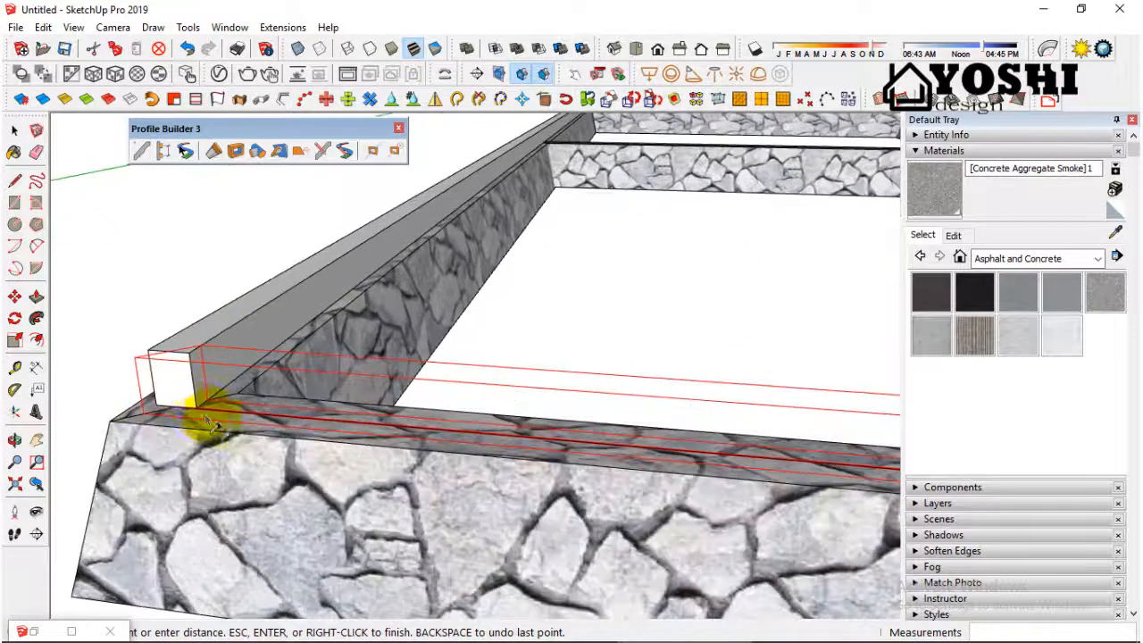
scroll(183, 420, up, 2)
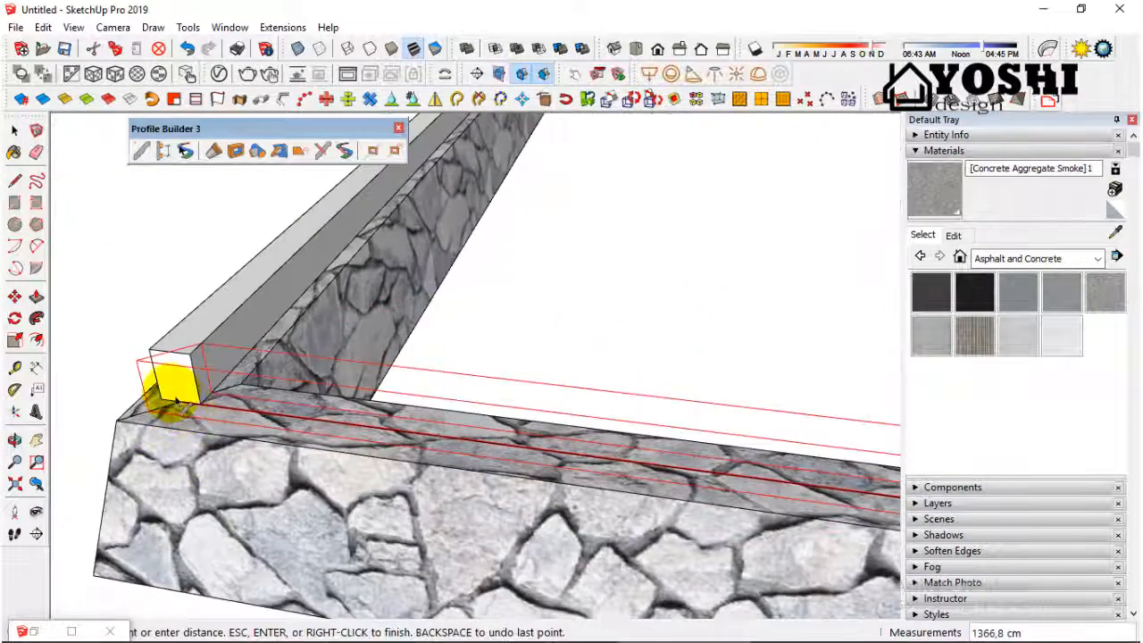
scroll(176, 401, up, 1)
click(176, 400)
scroll(176, 401, down, 2)
middle_drag(235, 324, 221, 402)
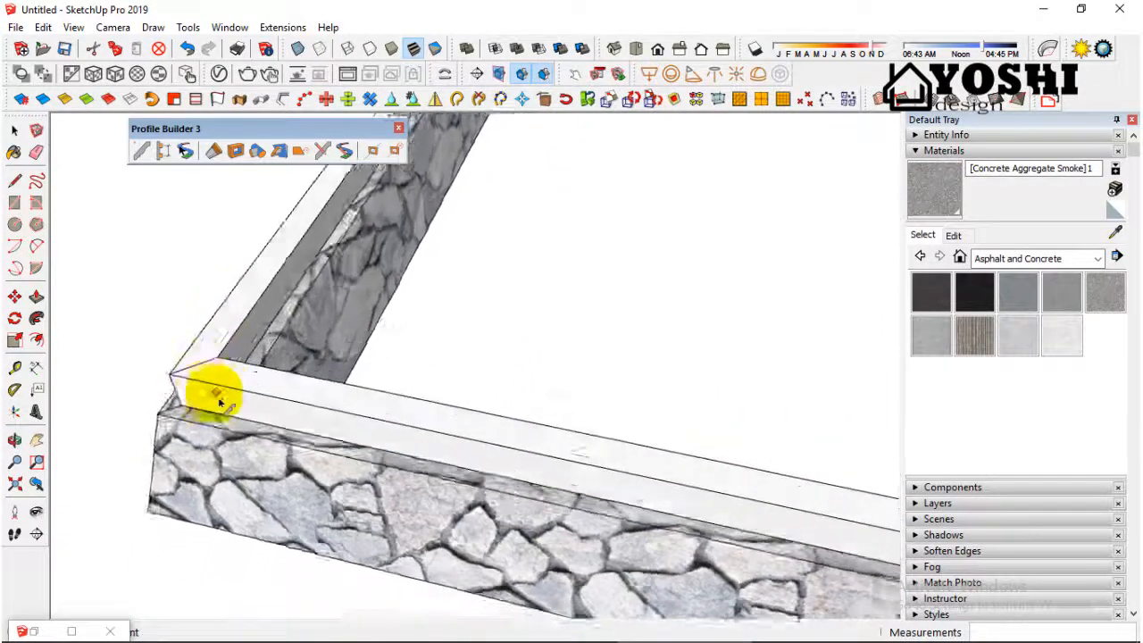
scroll(218, 402, down, 6)
key(space)
scroll(391, 351, down, 2)
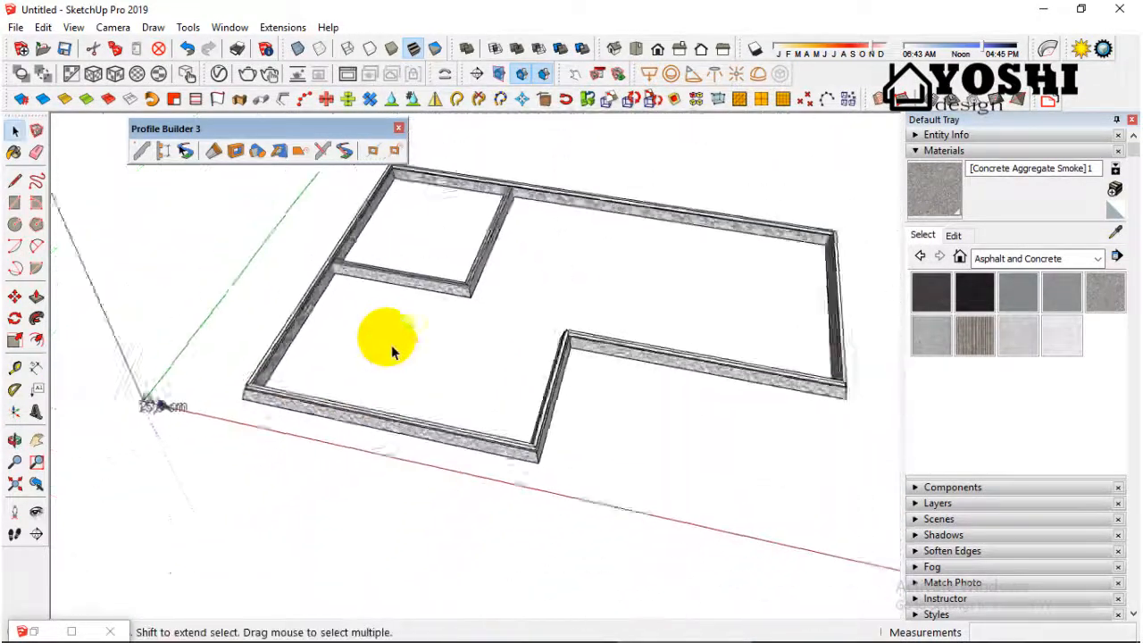
Step: Select the perimeter sloof, set its profile material to [Concrete Aggregate Smoke]1 and apply only the Material property to it
scroll(391, 351, down, 1)
scroll(248, 474, up, 2)
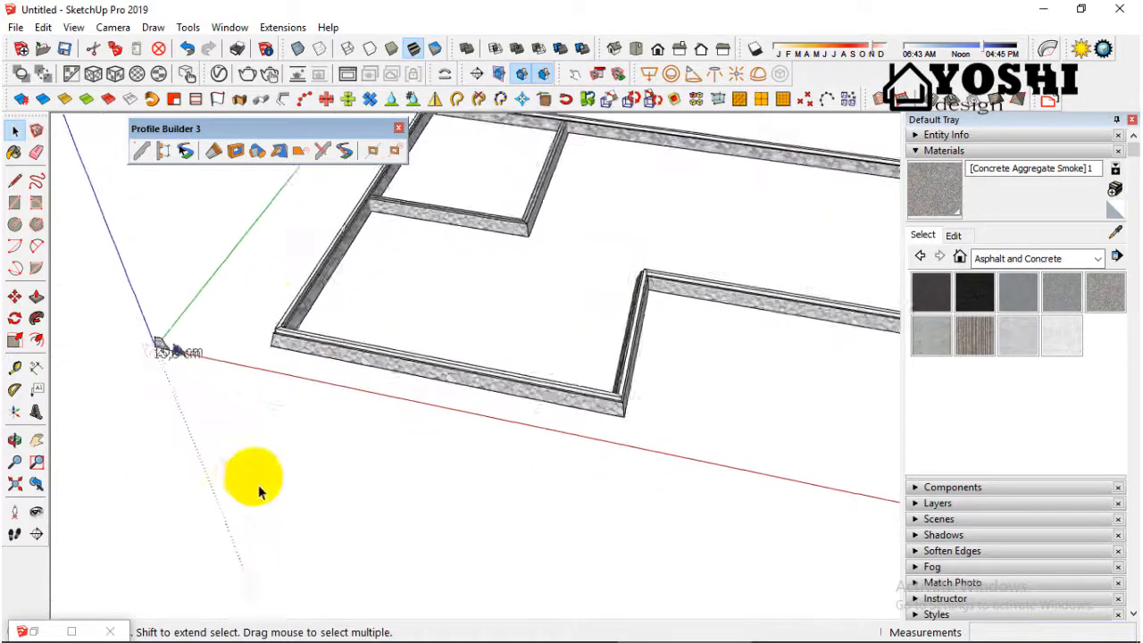
scroll(301, 268, up, 2)
scroll(294, 377, up, 2)
scroll(294, 348, up, 2)
scroll(295, 348, down, 2)
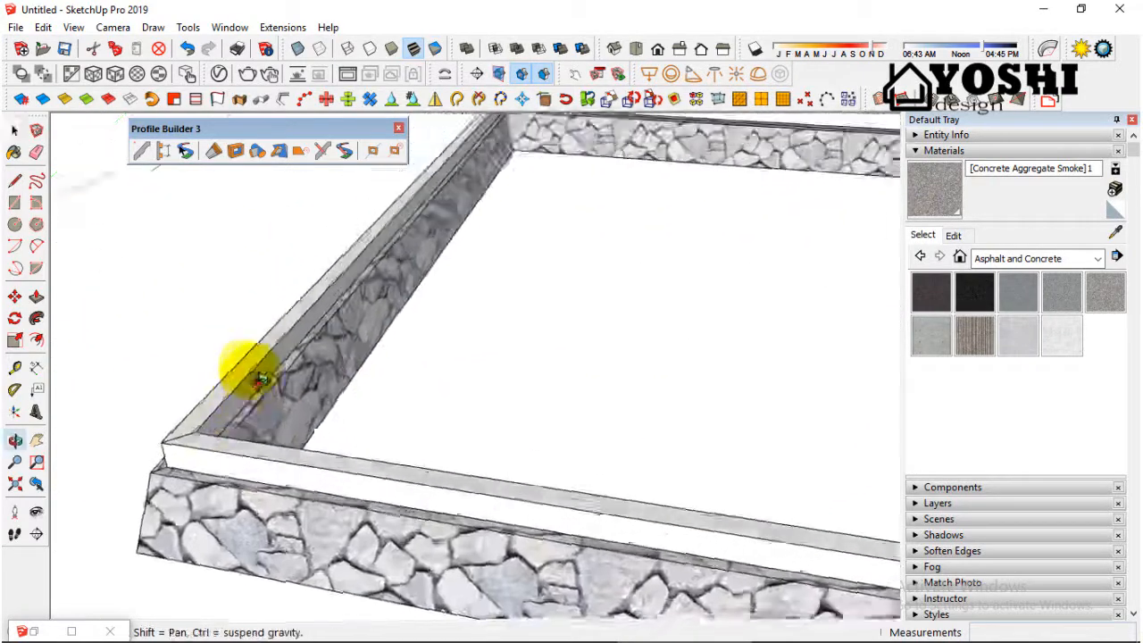
scroll(256, 370, down, 1)
click(253, 460)
scroll(254, 464, up, 1)
scroll(254, 465, down, 2)
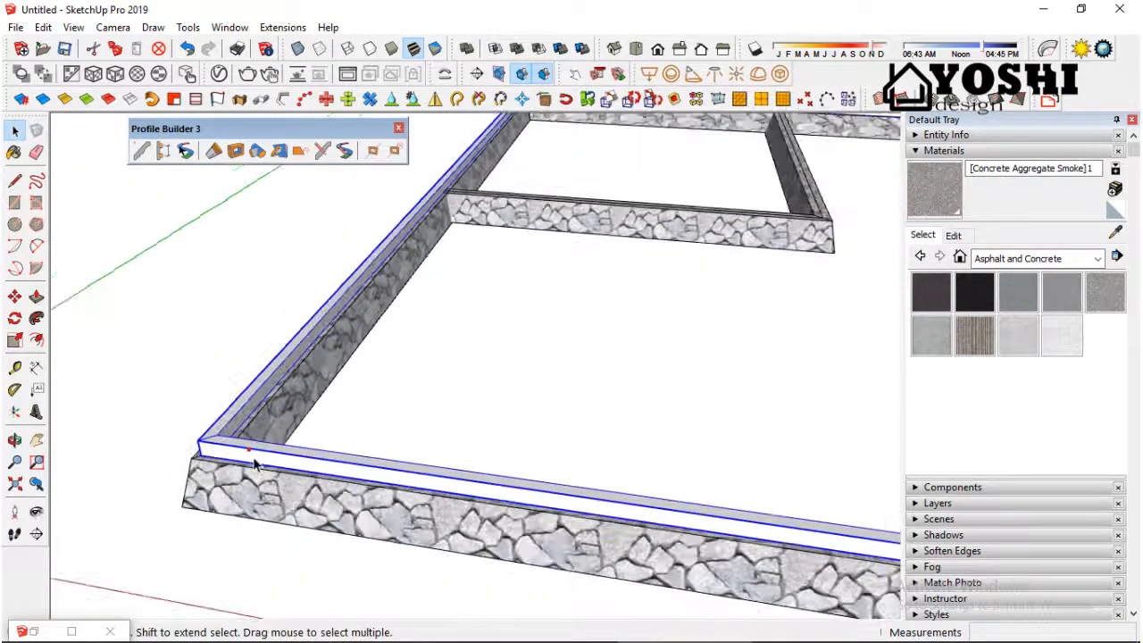
click(34, 632)
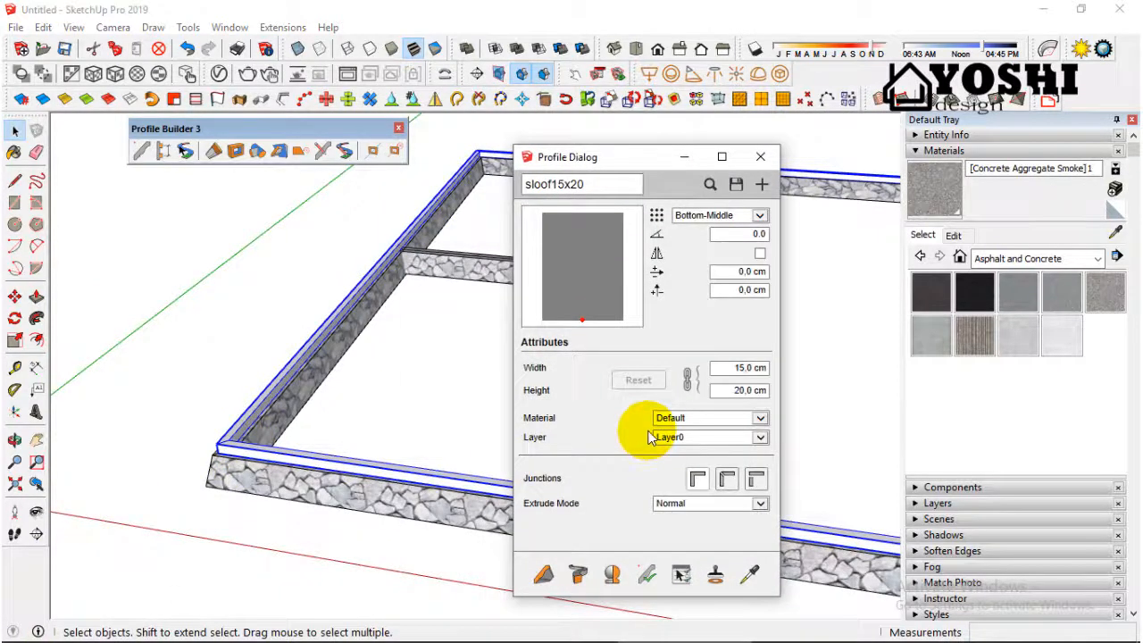
click(760, 419)
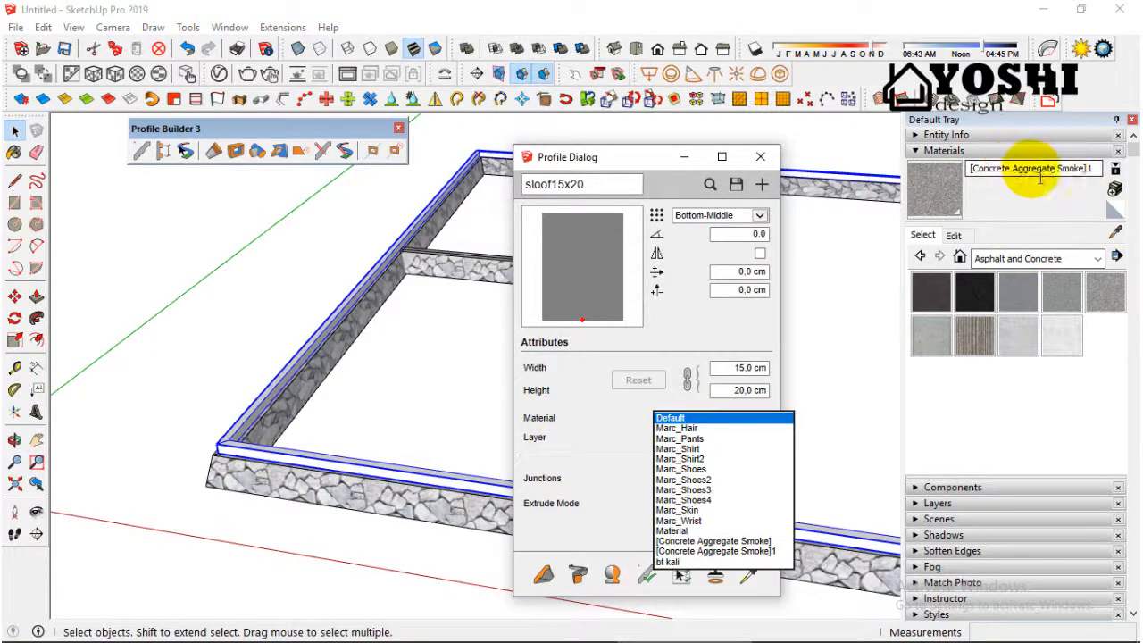
click(761, 551)
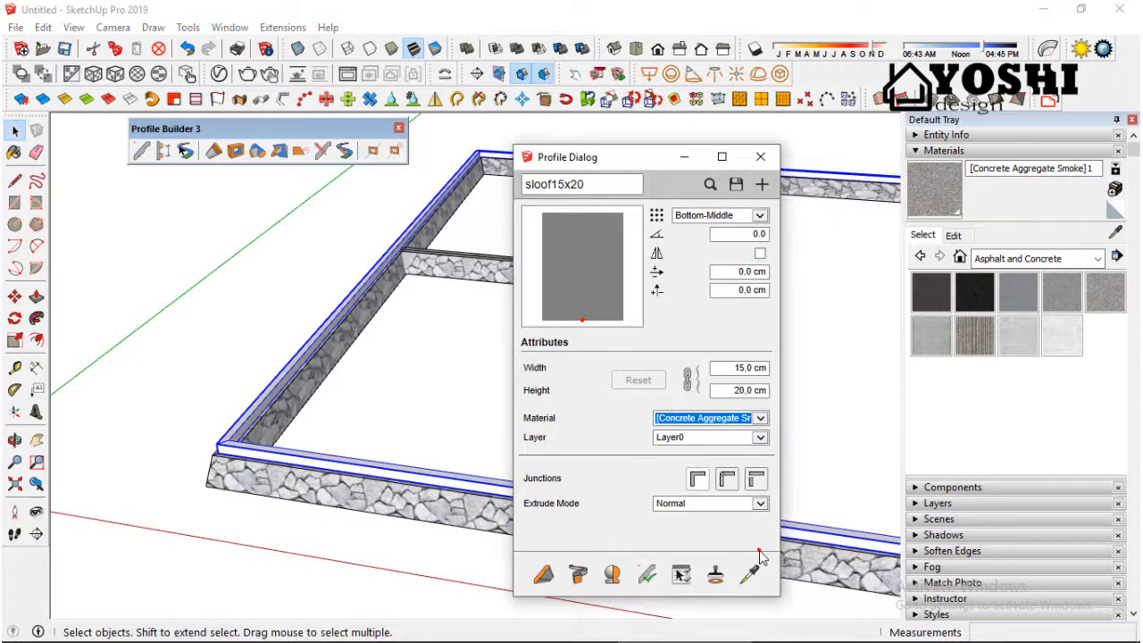
click(649, 576)
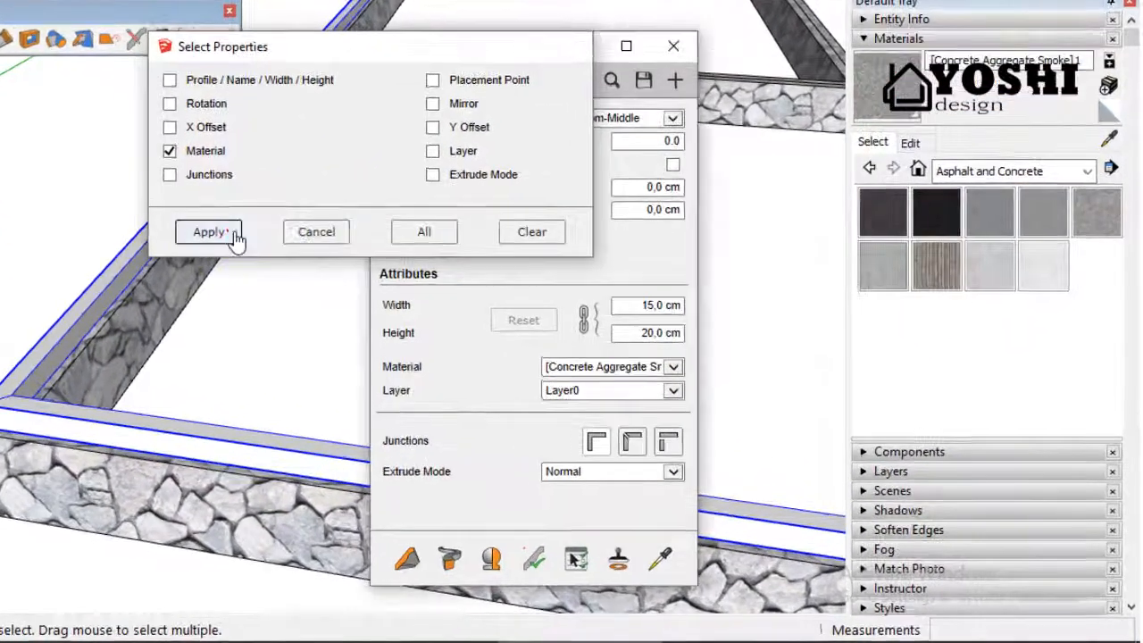
click(381, 307)
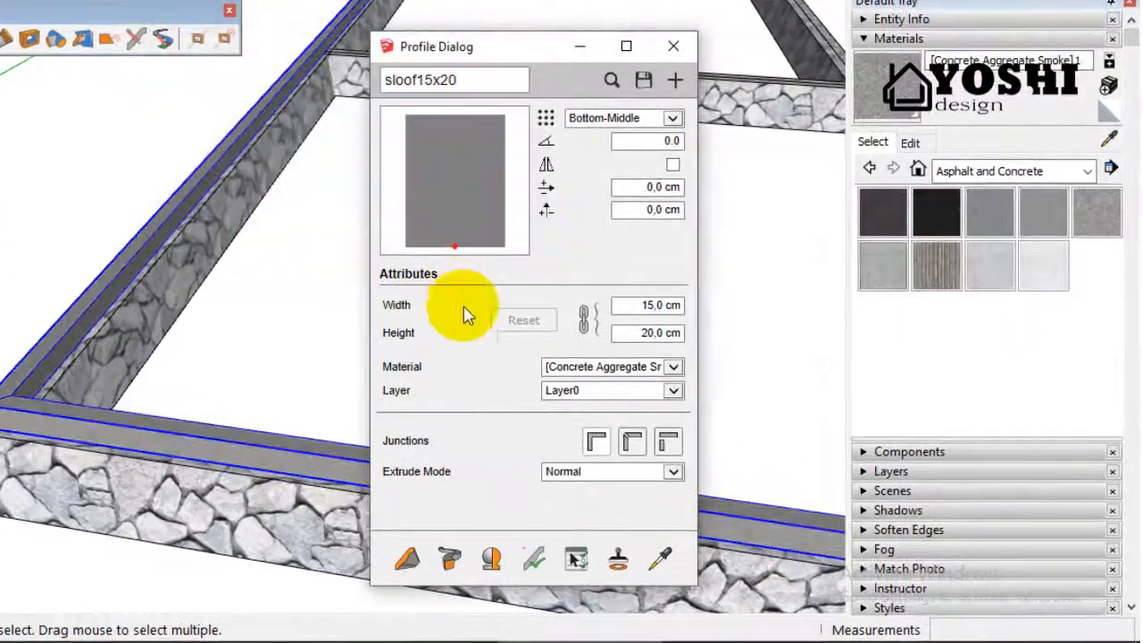
Step: Choose the third junction type and apply it to the selected perimeter sloof with the Junctions property included
scroll(9, 452, up, 4)
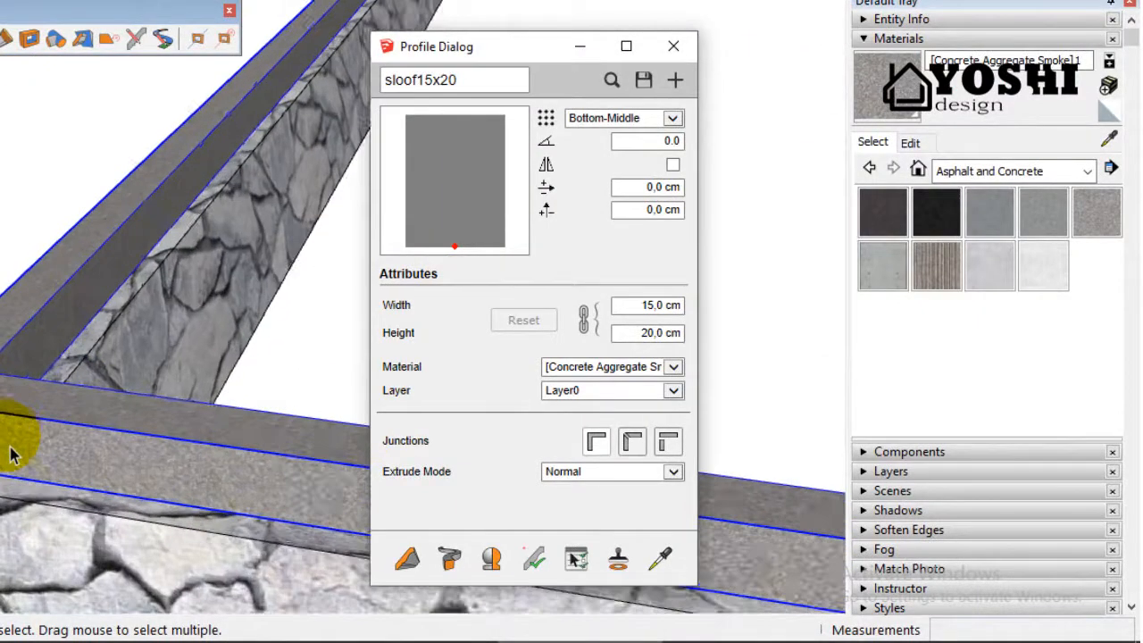
scroll(9, 359, down, 3)
scroll(9, 359, down, 3)
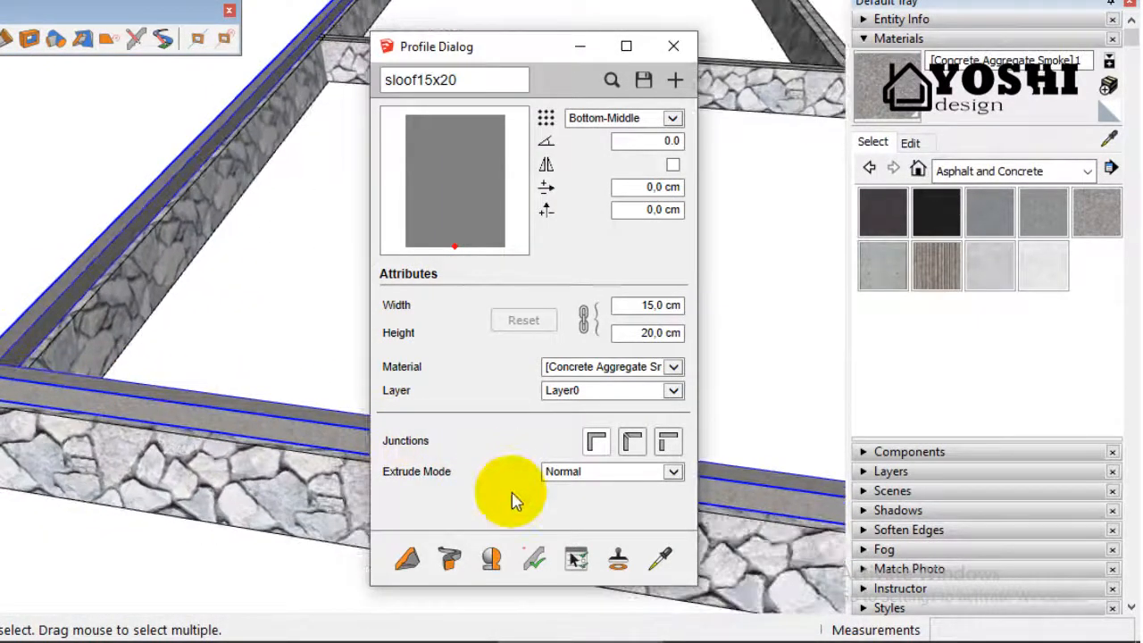
scroll(98, 399, up, 2)
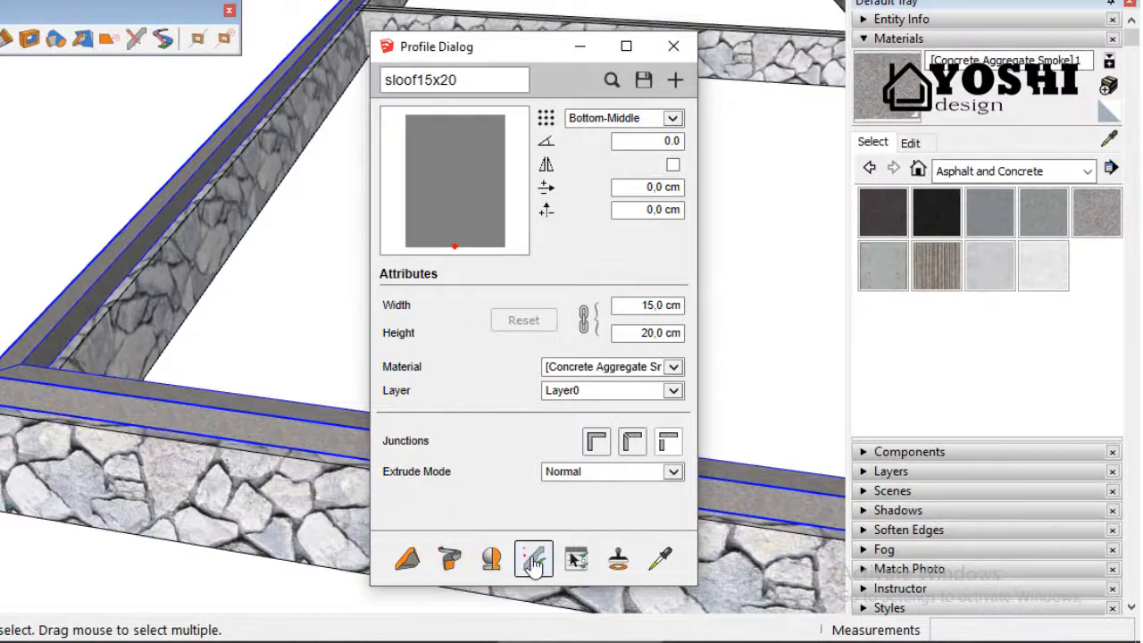
click(533, 564)
click(531, 234)
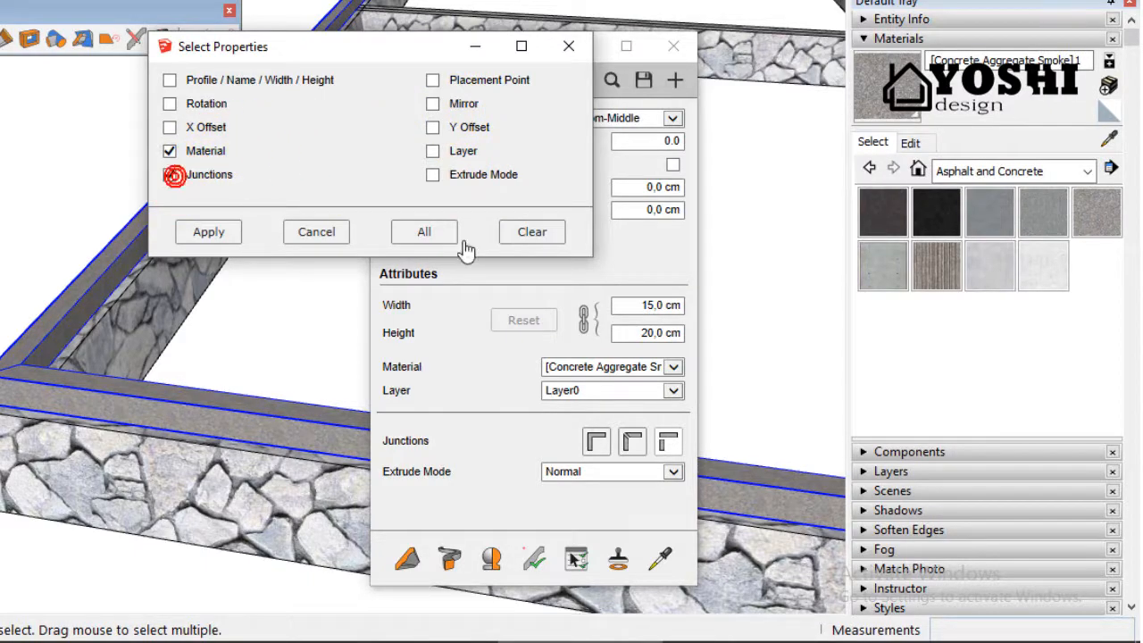
click(208, 231)
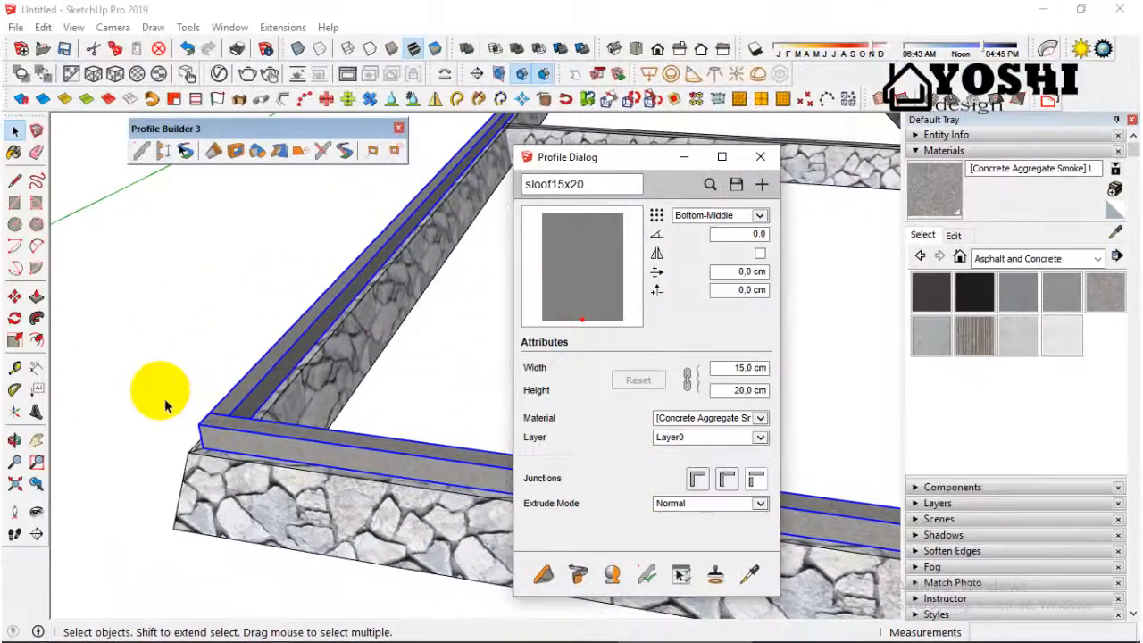
Step: Examine the sloof's corner joint and its run along the foundation walls with the member deselected
scroll(205, 369, down, 3)
middle_drag(204, 369, 199, 492)
scroll(216, 472, up, 4)
scroll(194, 452, up, 2)
scroll(202, 442, down, 5)
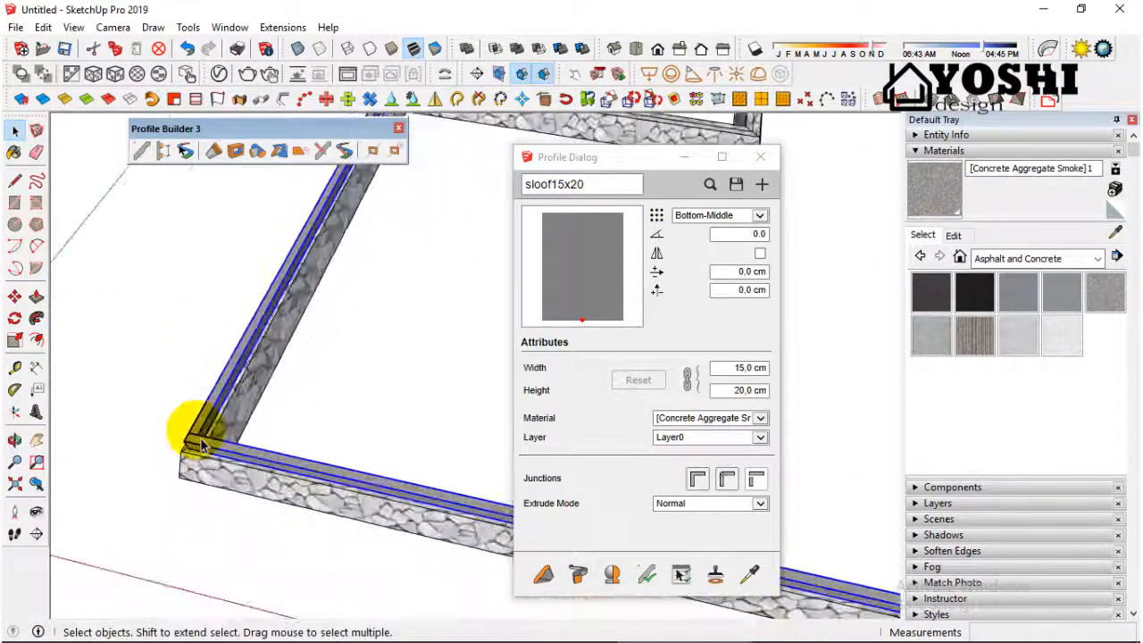
scroll(202, 444, down, 3)
click(347, 385)
scroll(222, 458, up, 4)
middle_drag(222, 458, 226, 442)
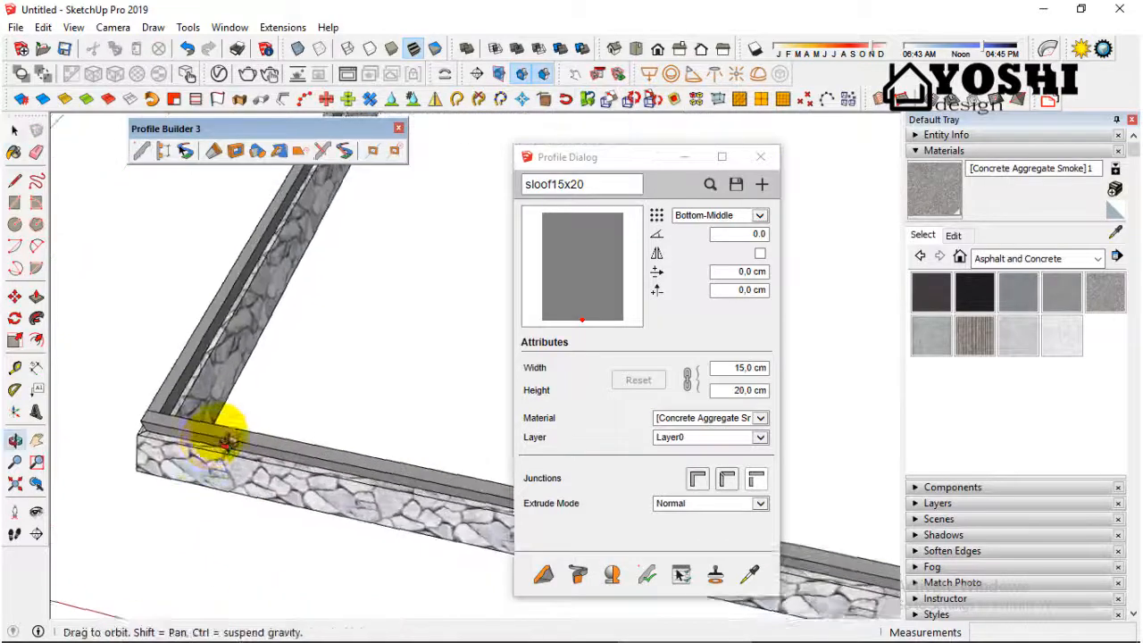
scroll(226, 442, down, 4)
middle_drag(324, 331, 212, 383)
scroll(169, 433, up, 3)
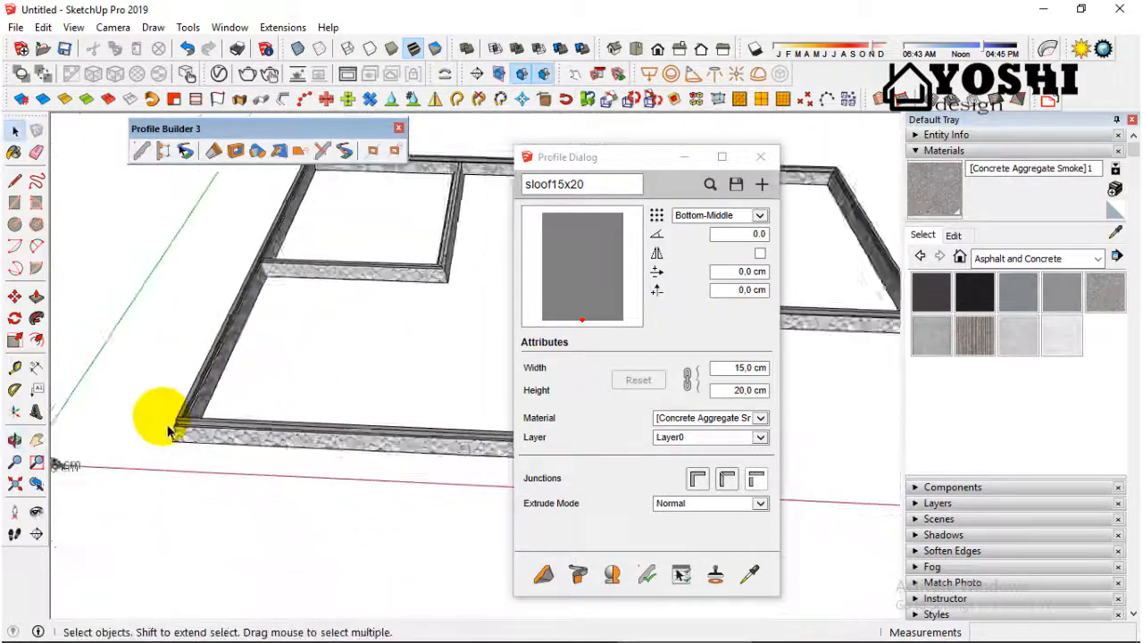
Step: Unlock the aspect ratio, set the front sloof's height to 30 cm, and apply it with Profile / Name / Width / Height, Material and Junctions included
scroll(171, 433, down, 3)
scroll(412, 421, up, 8)
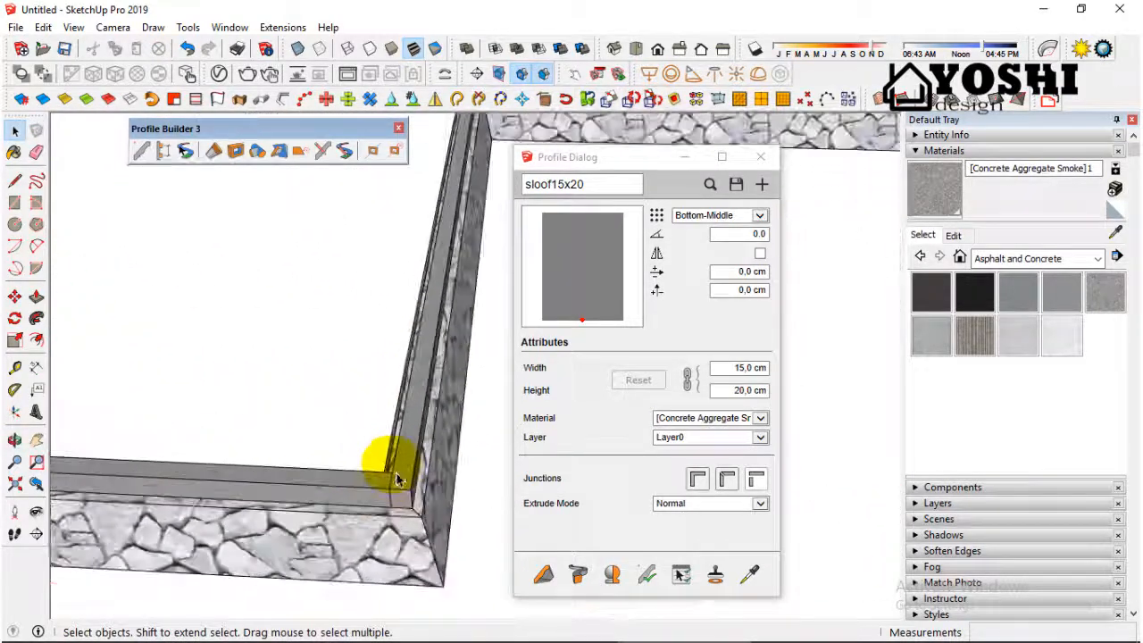
middle_drag(397, 479, 268, 479)
scroll(264, 480, down, 4)
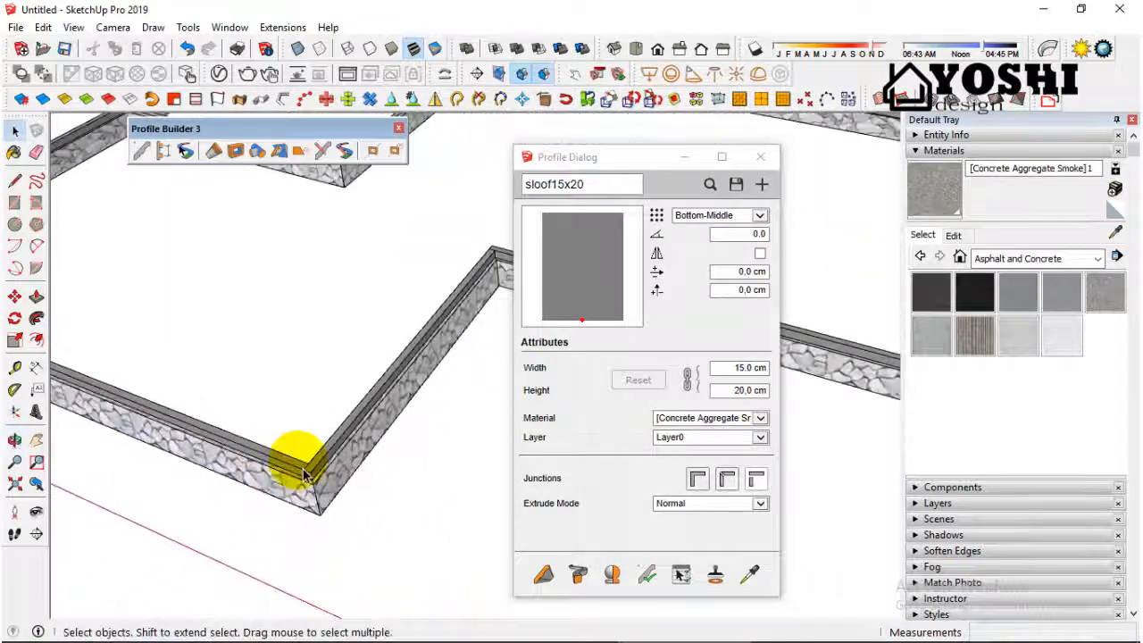
middle_drag(354, 473, 402, 436)
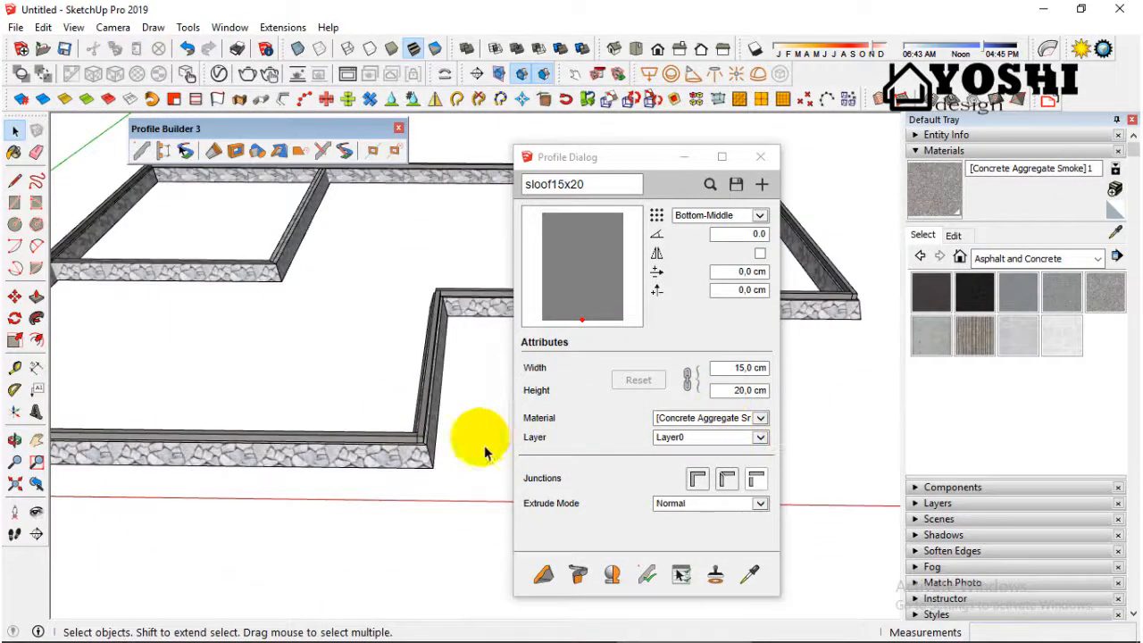
click(412, 454)
scroll(413, 455, up, 2)
click(423, 446)
scroll(422, 445, up, 1)
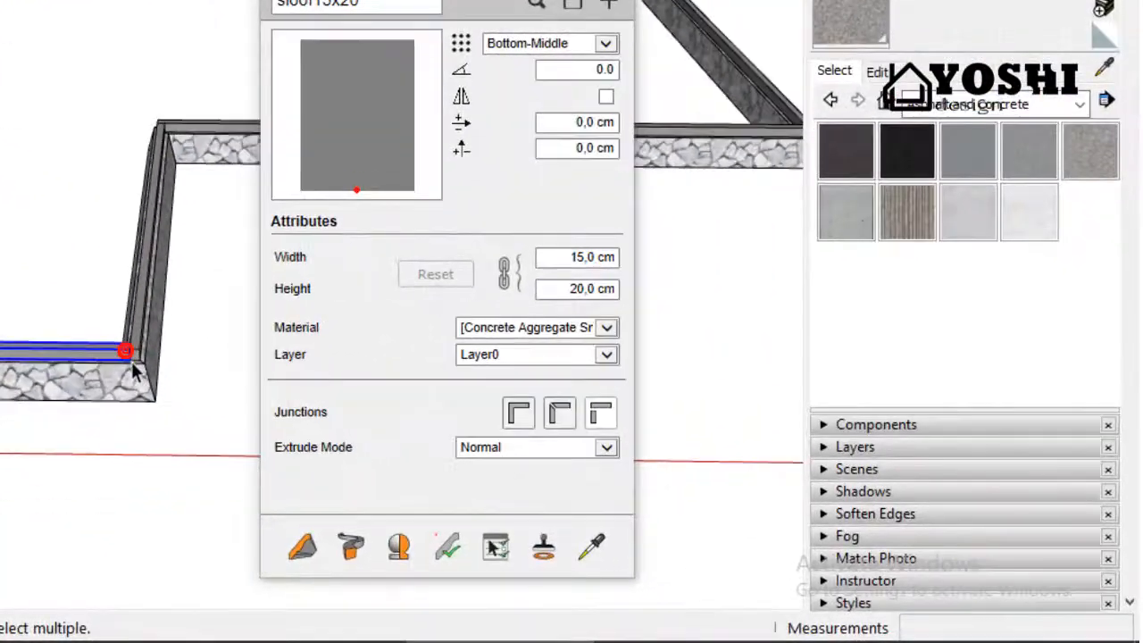
click(354, 425)
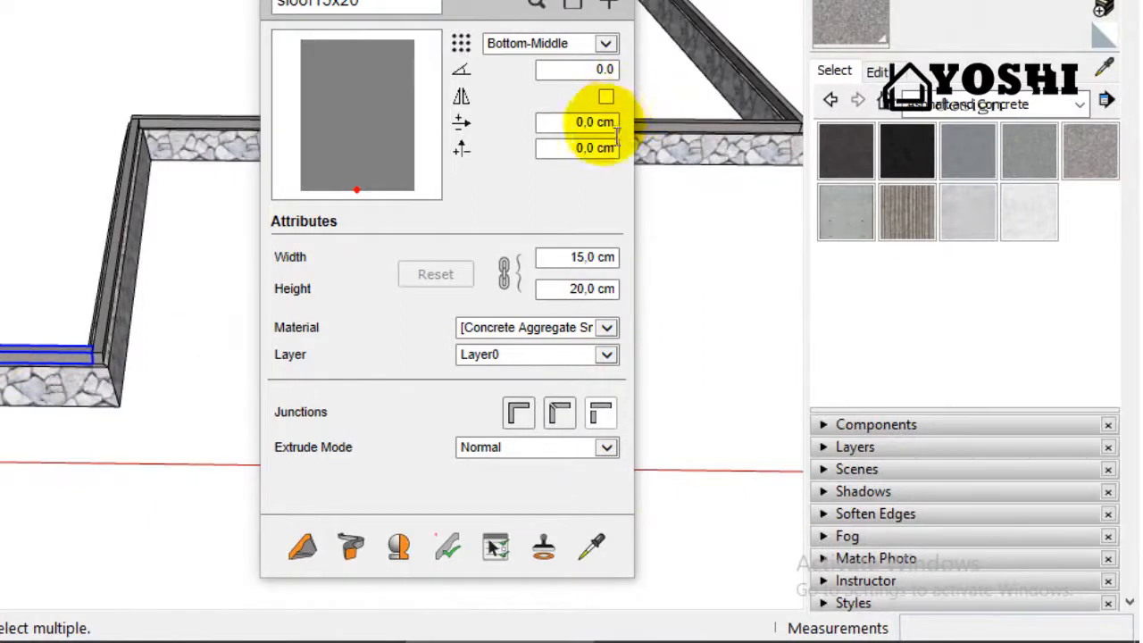
click(504, 271)
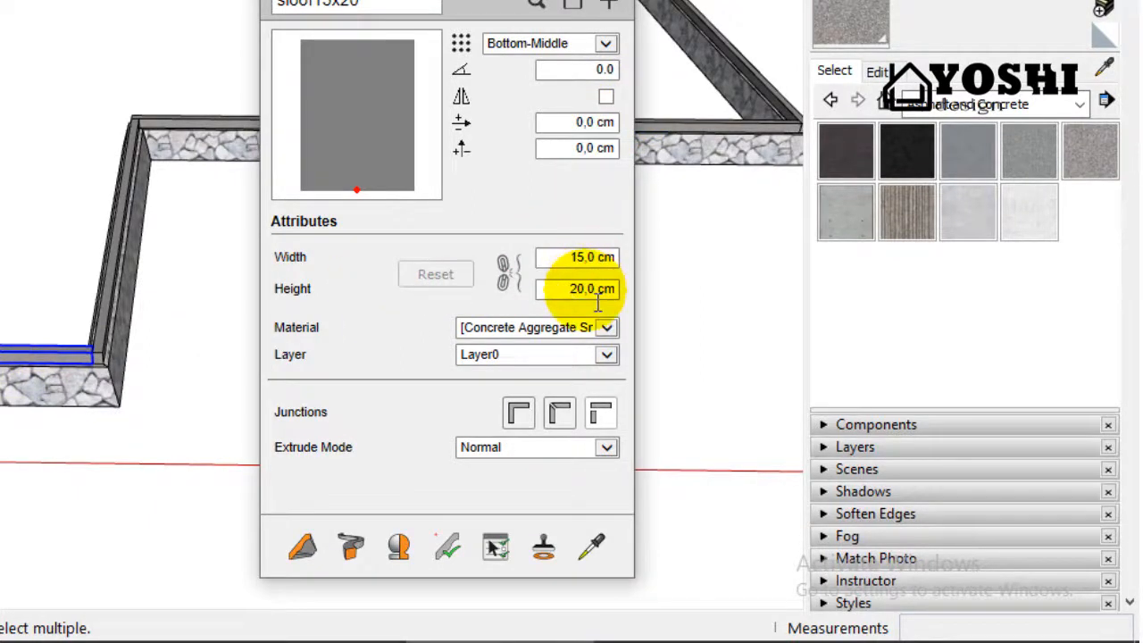
click(597, 300)
drag(585, 305, 580, 305)
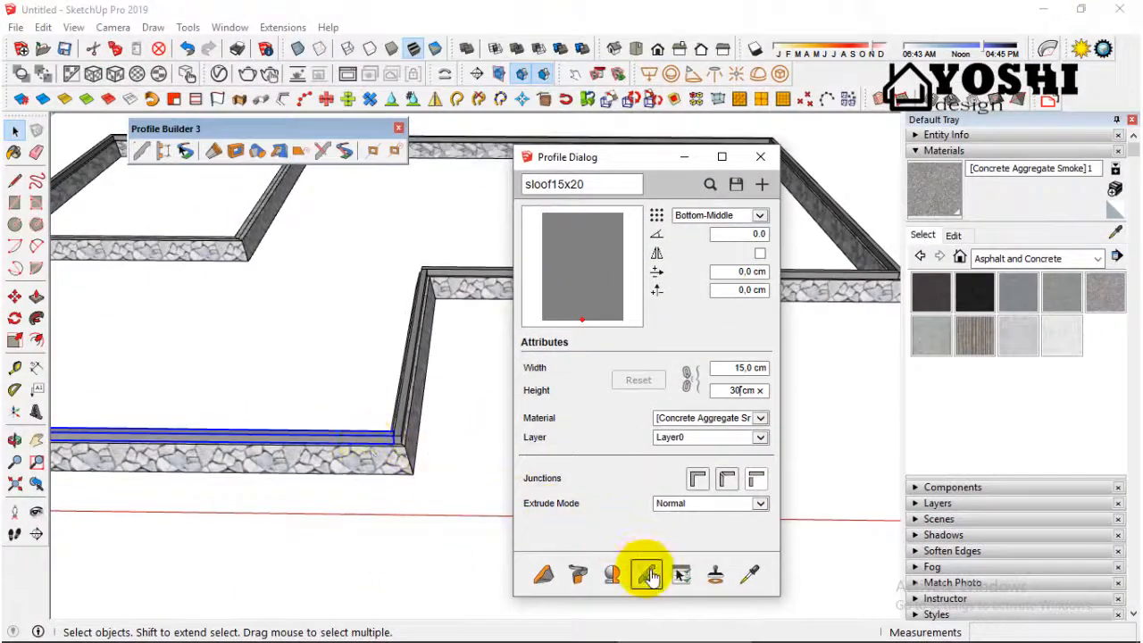
click(649, 576)
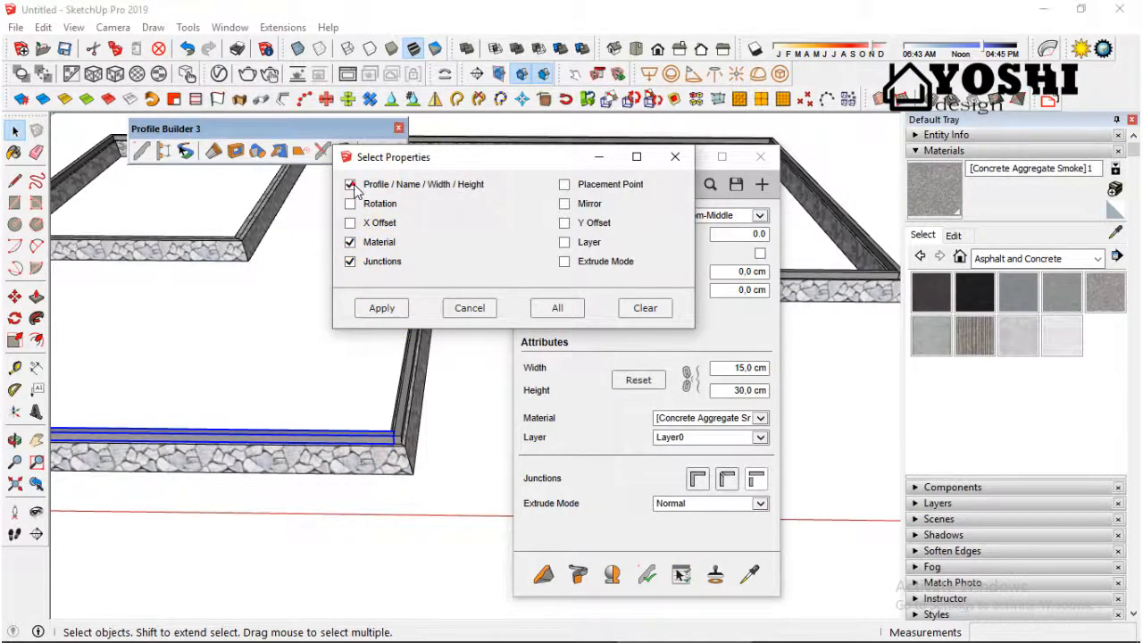
click(382, 308)
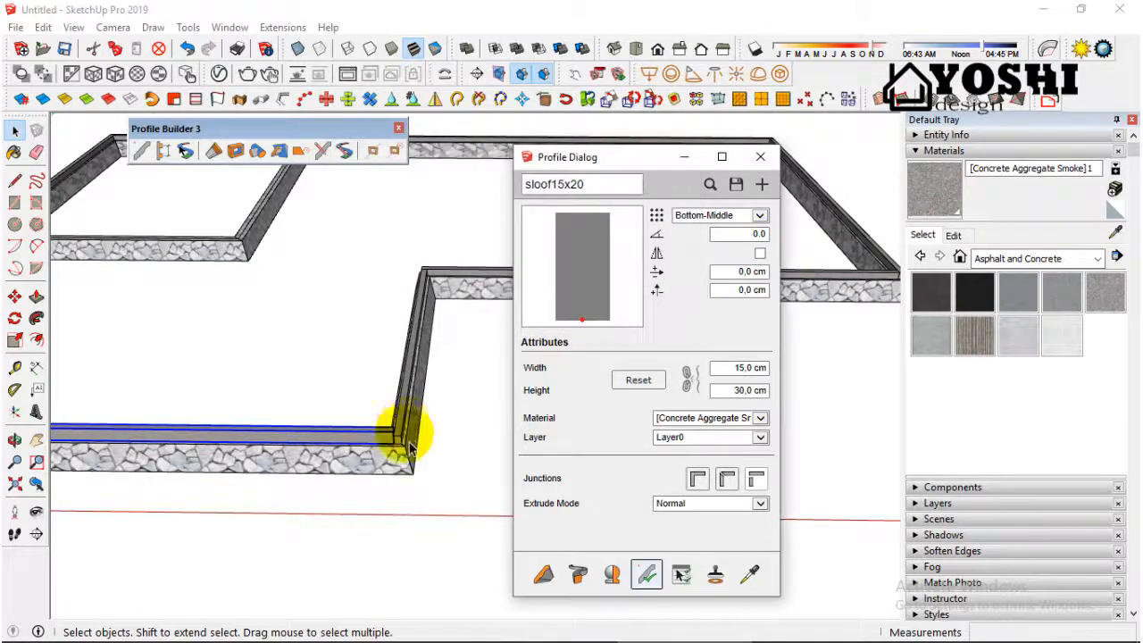
Step: Examine the corner where the front sloof meets the adjoining side sloof
middle_drag(428, 479, 287, 417)
scroll(324, 401, up, 5)
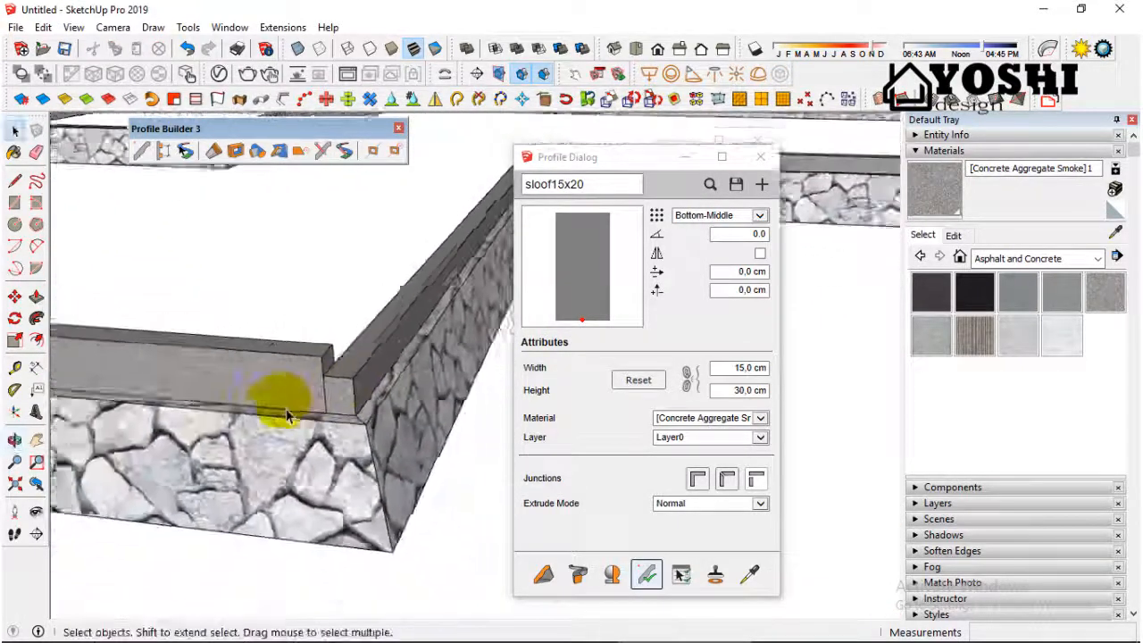
scroll(287, 416, down, 3)
scroll(350, 389, up, 1)
scroll(350, 390, down, 5)
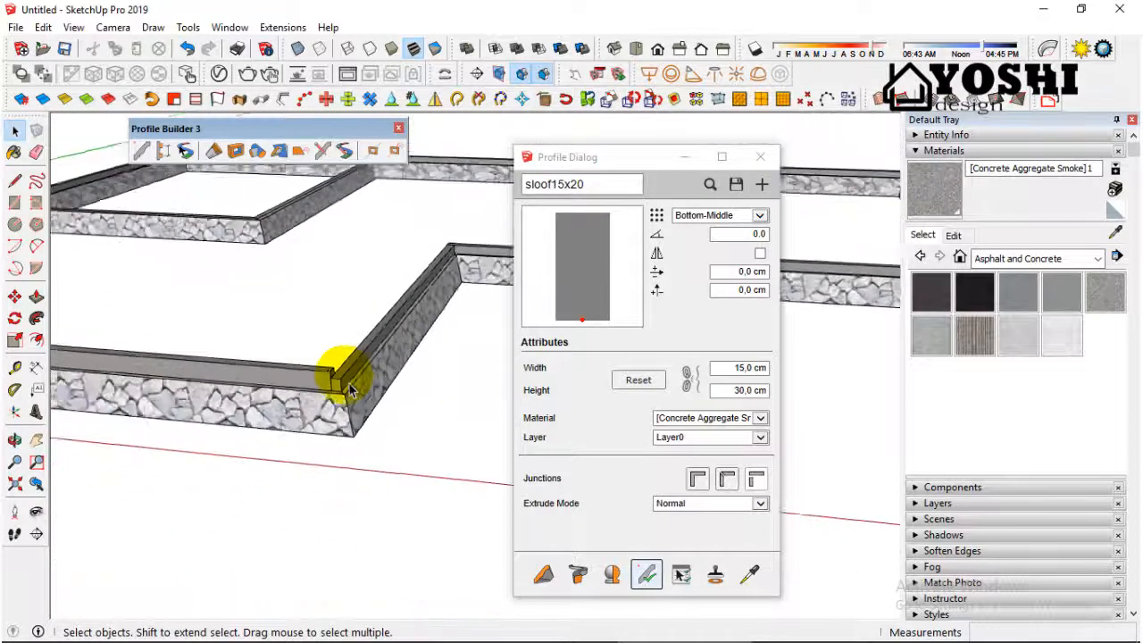
scroll(350, 389, down, 2)
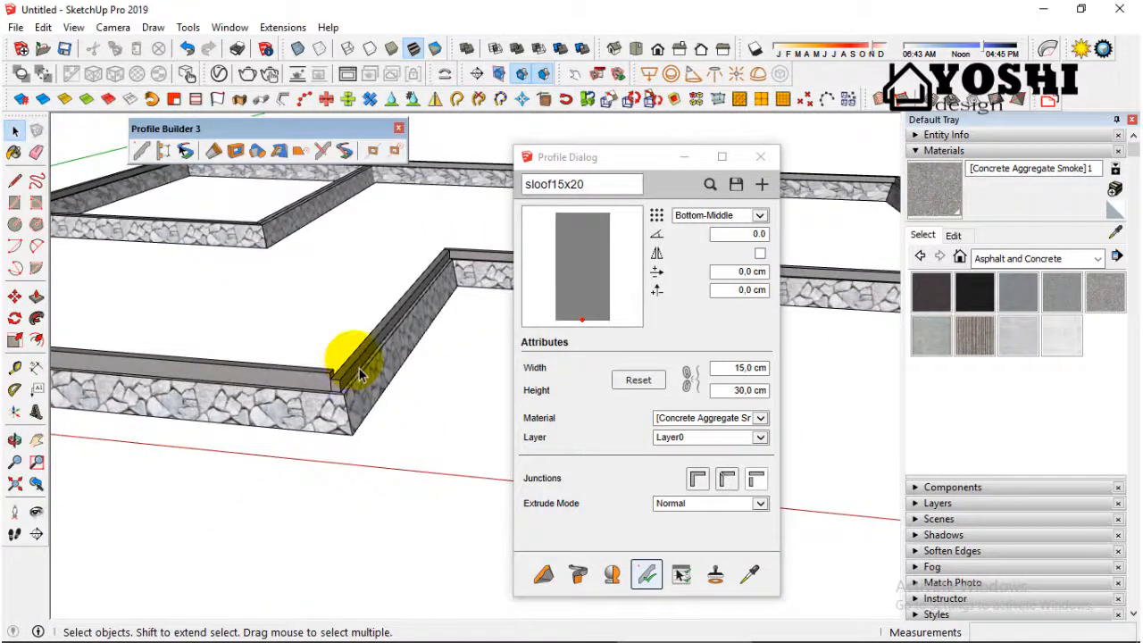
Step: Select all remaining perimeter sloof segments and apply the 30 cm high profile with Profile / Name / Width / Height, Material and Junctions included
middle_drag(360, 375, 429, 314)
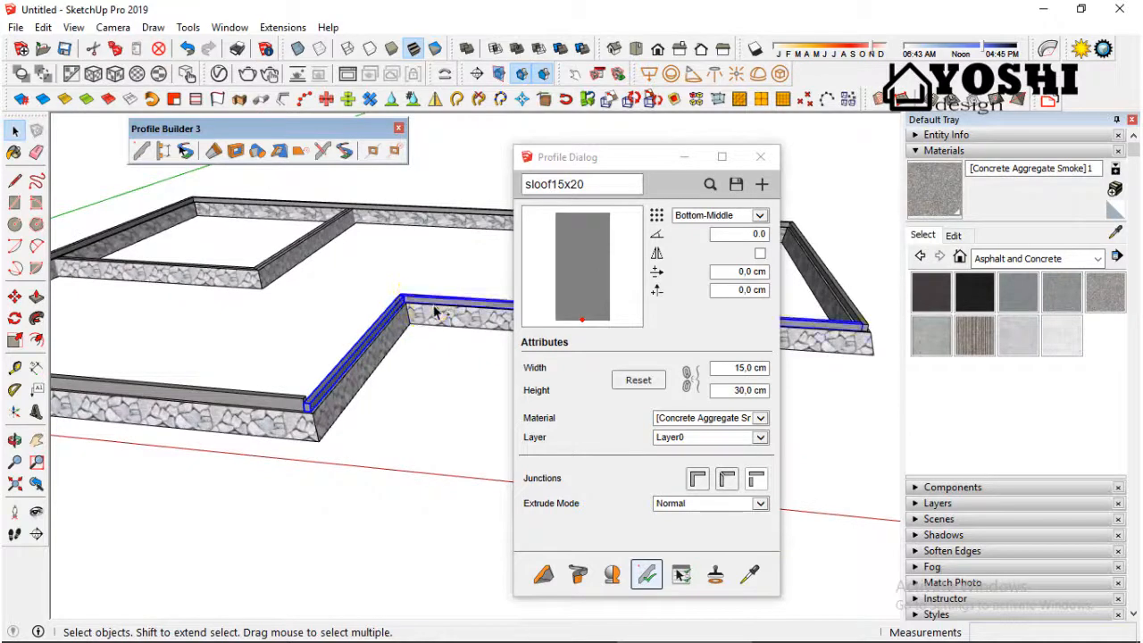
scroll(184, 327, down, 5)
scroll(459, 333, up, 4)
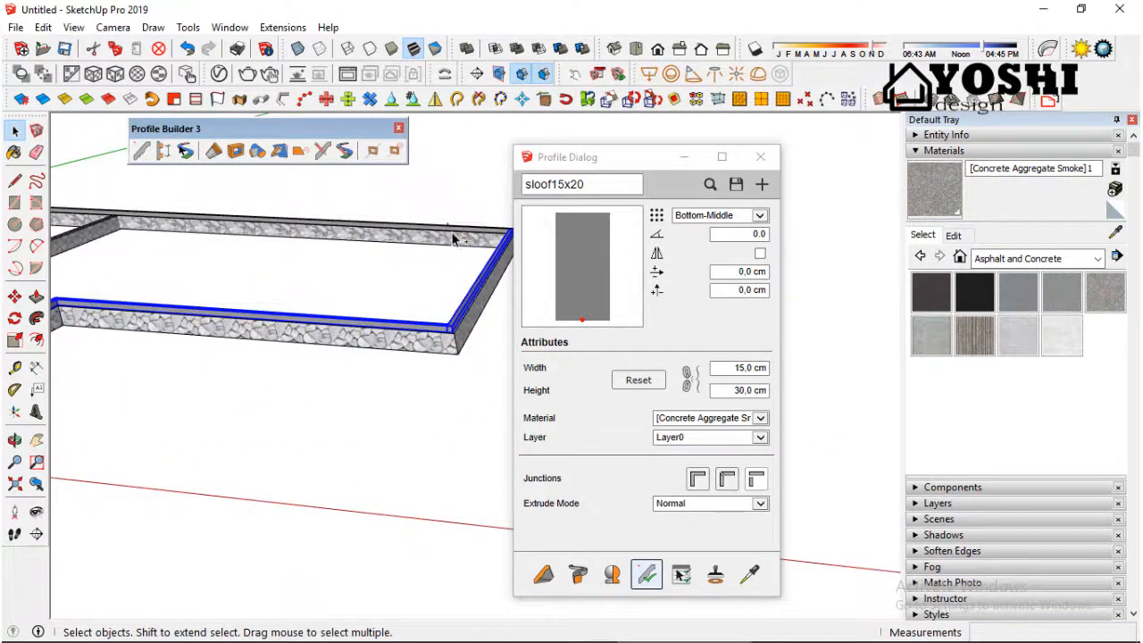
ctrl+click(447, 227)
scroll(447, 224, down, 3)
scroll(104, 289, up, 3)
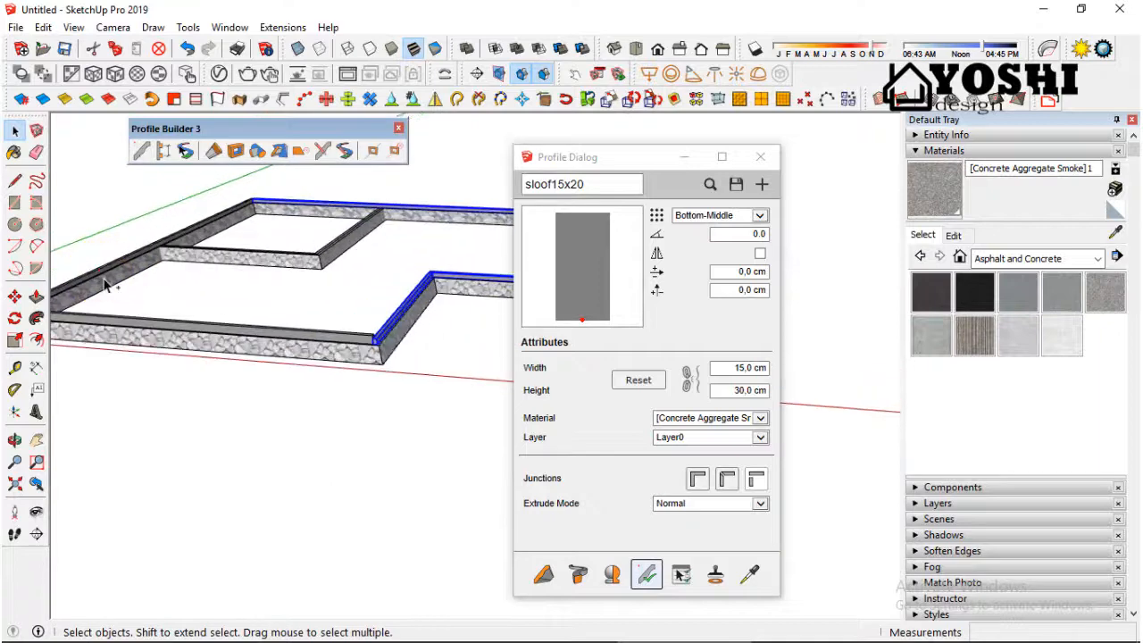
middle_drag(216, 325, 259, 307)
scroll(146, 323, down, 2)
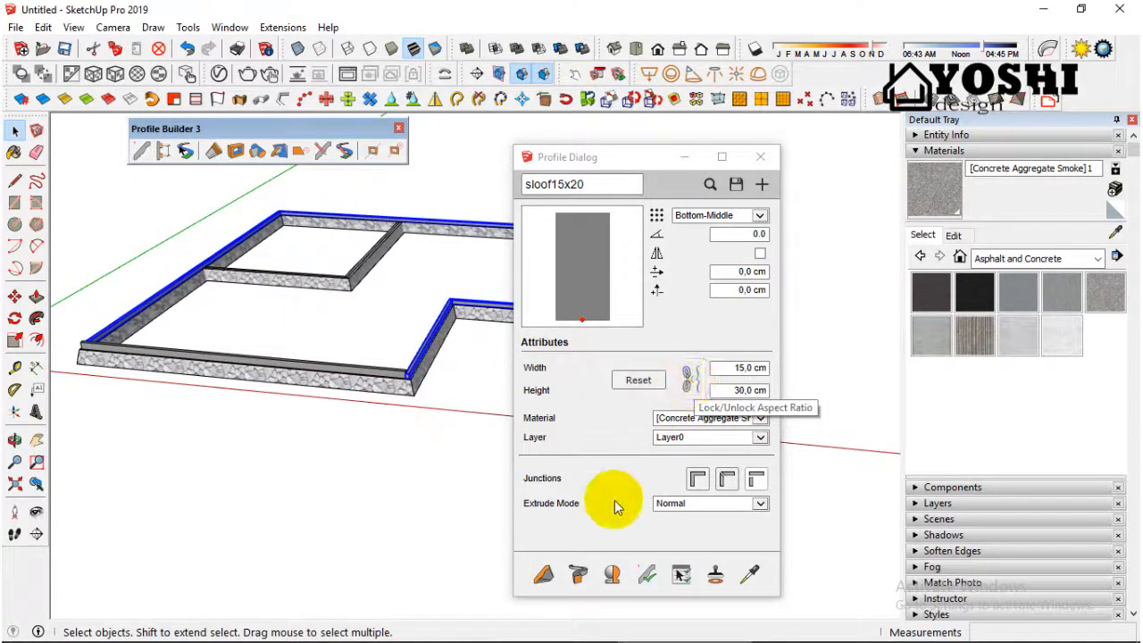
click(646, 574)
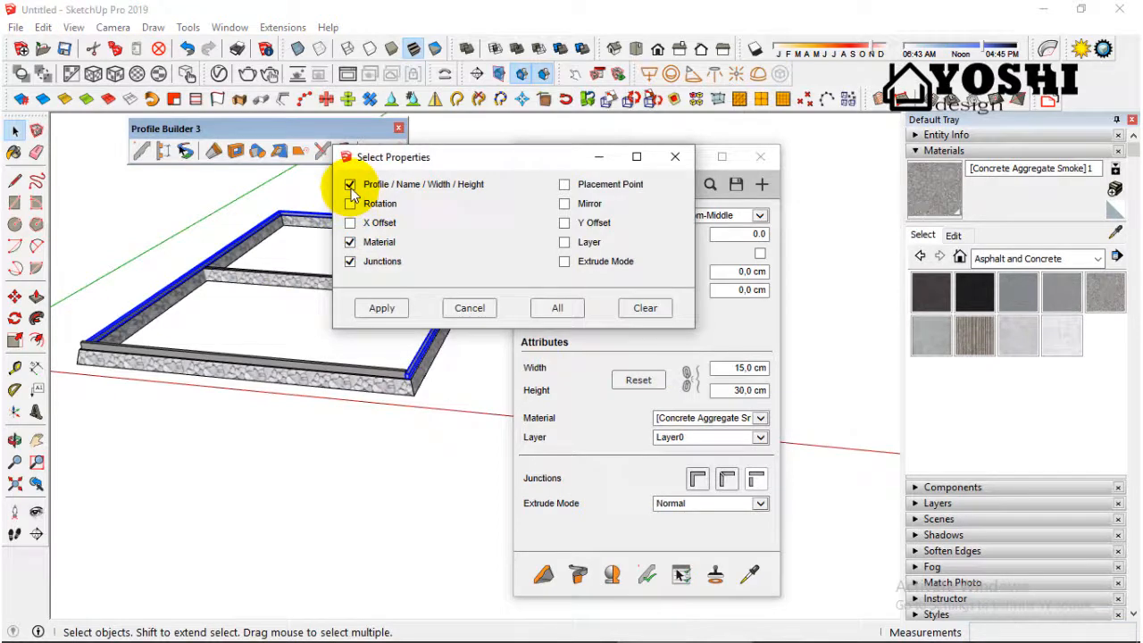
click(379, 314)
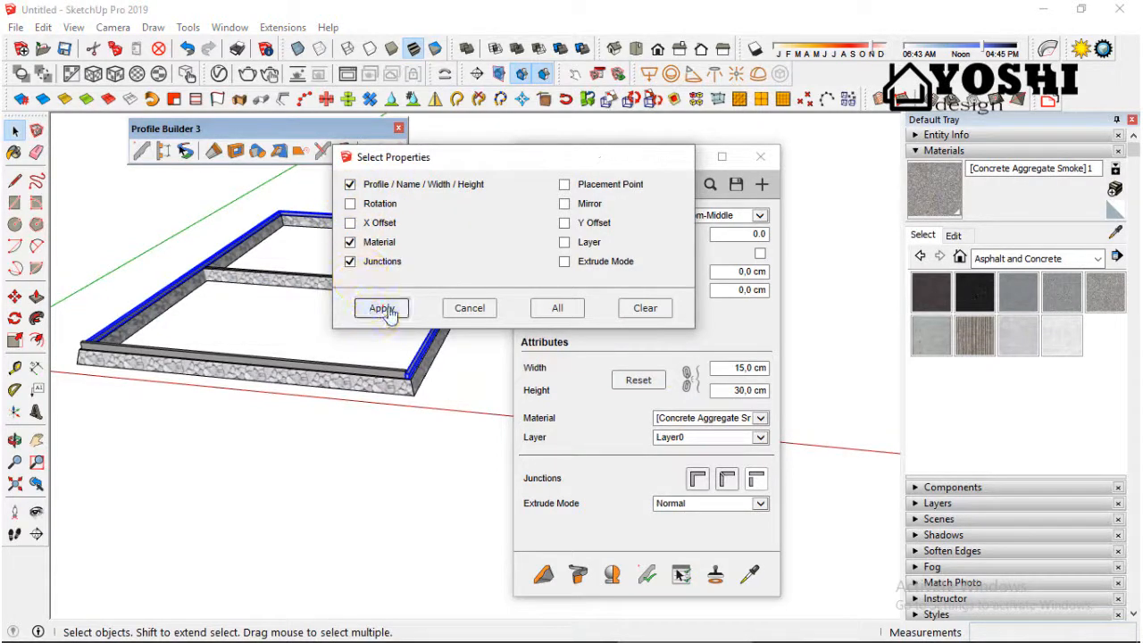
Step: Build the 15x30 cm sloof on the inner foundation walls, from the rear wall around the inner corner to the side wall
middle_drag(251, 393, 376, 432)
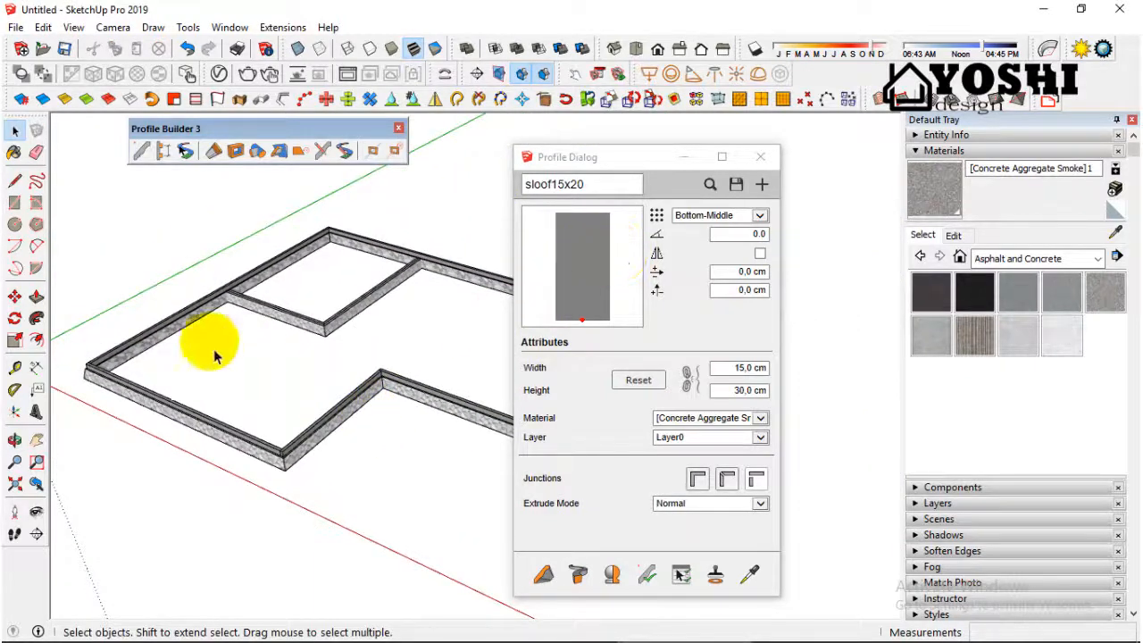
scroll(272, 321, down, 3)
scroll(370, 408, up, 5)
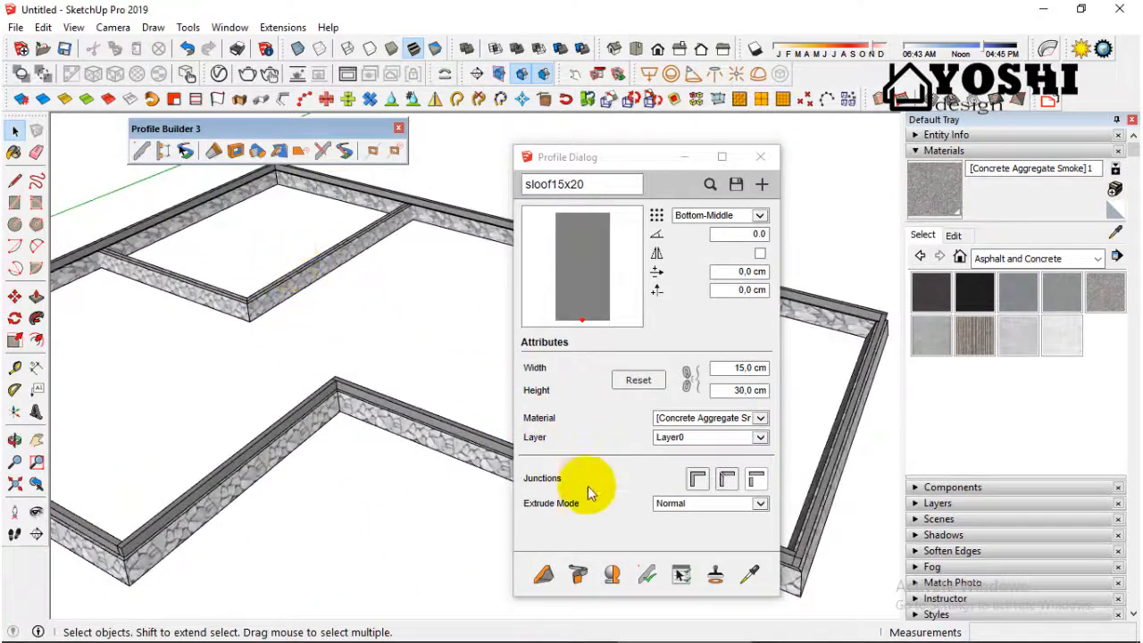
click(543, 574)
scroll(393, 212, up, 3)
scroll(434, 219, up, 3)
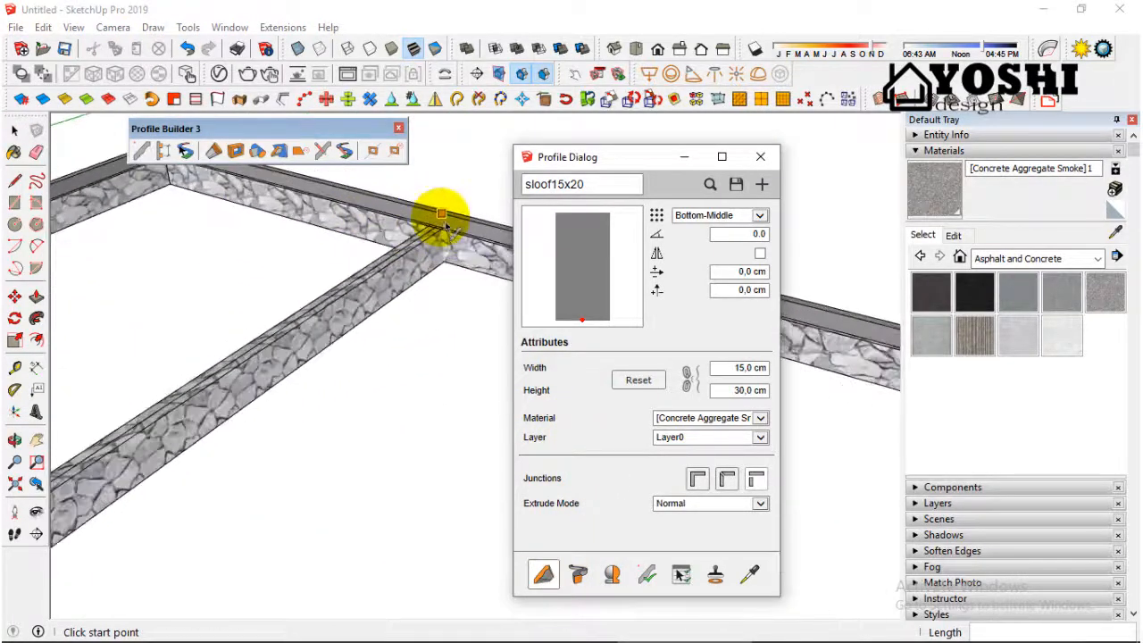
click(438, 228)
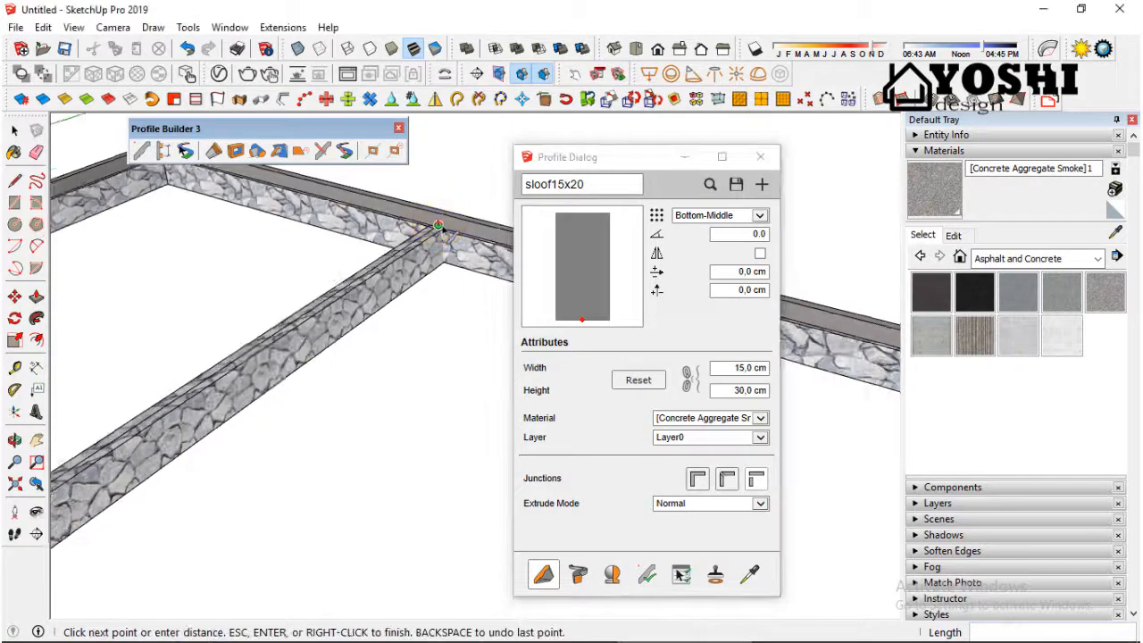
scroll(276, 318, down, 5)
middle_drag(133, 383, 382, 446)
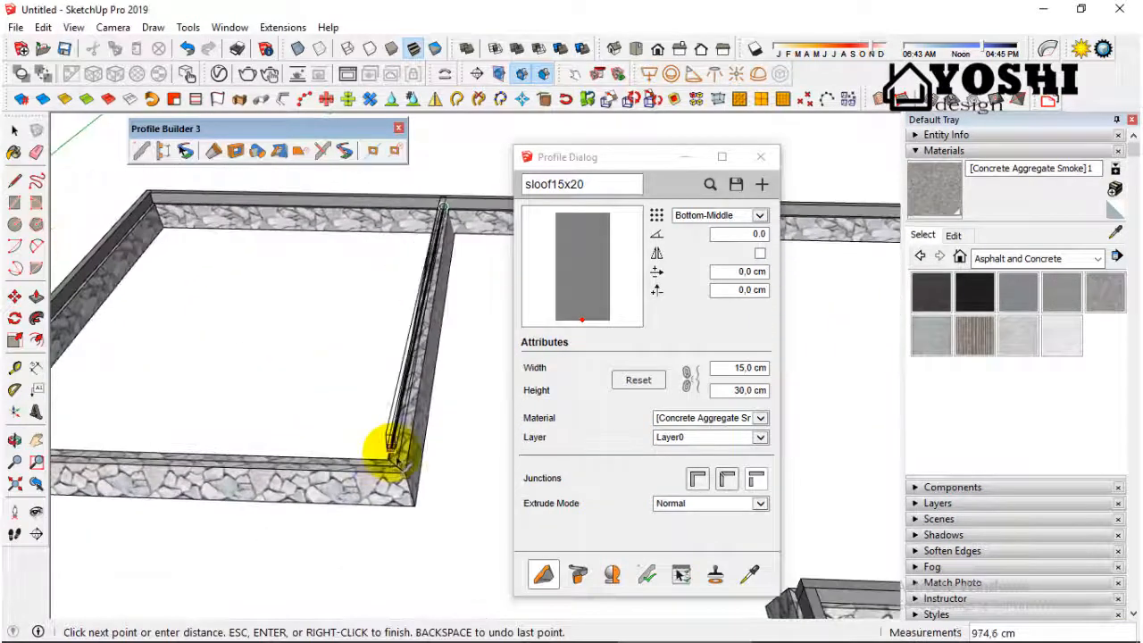
scroll(447, 401, down, 3)
scroll(217, 414, up, 4)
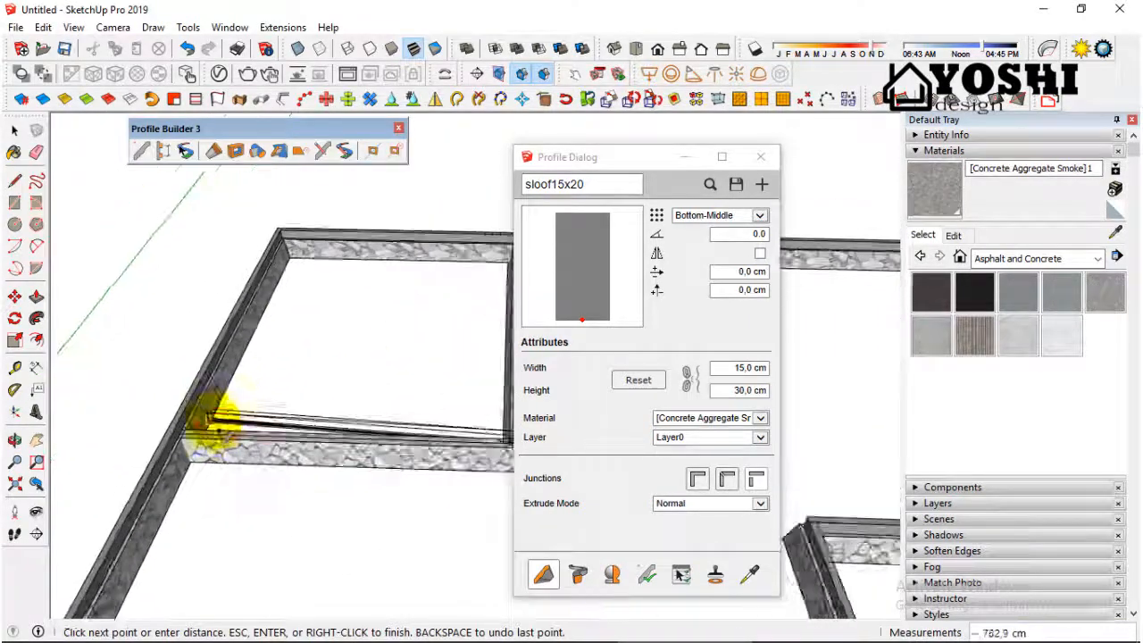
click(170, 438)
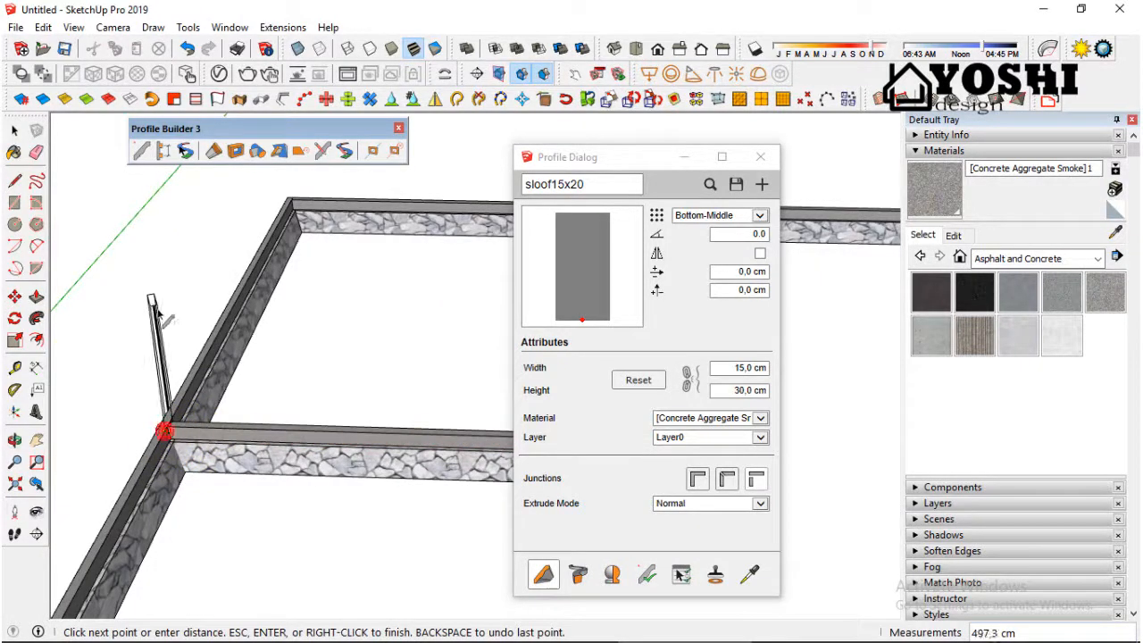
key(space)
Step: Examine the inner sloof and the joints where it meets the perimeter sloof
scroll(134, 339, down, 3)
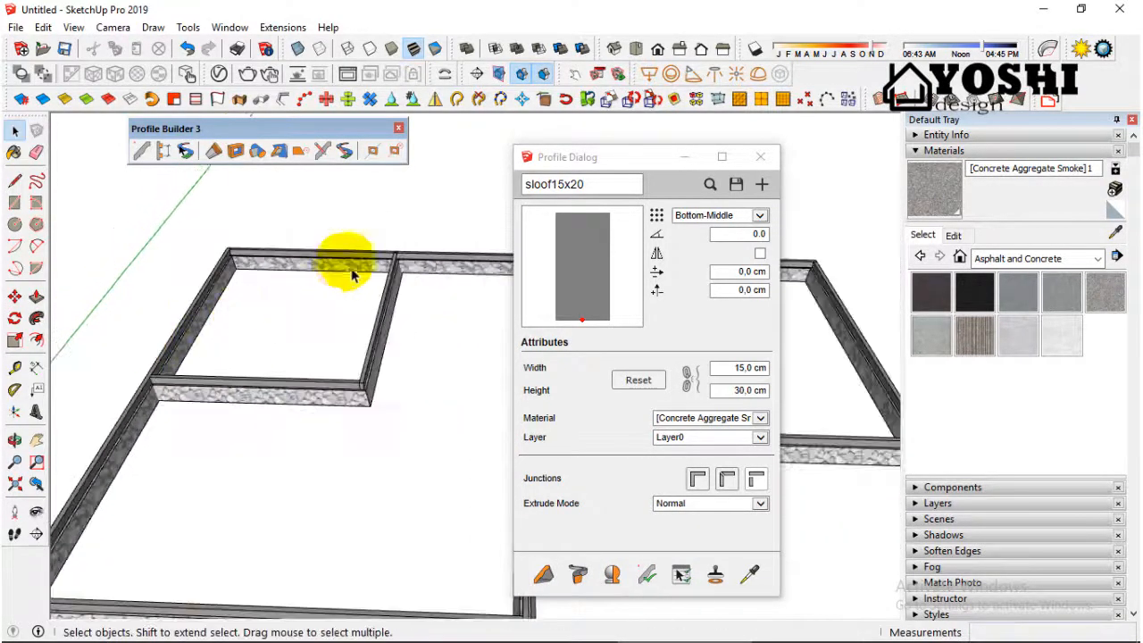
middle_drag(355, 273, 277, 334)
scroll(338, 393, up, 2)
scroll(337, 393, down, 2)
scroll(196, 382, down, 2)
scroll(331, 306, up, 2)
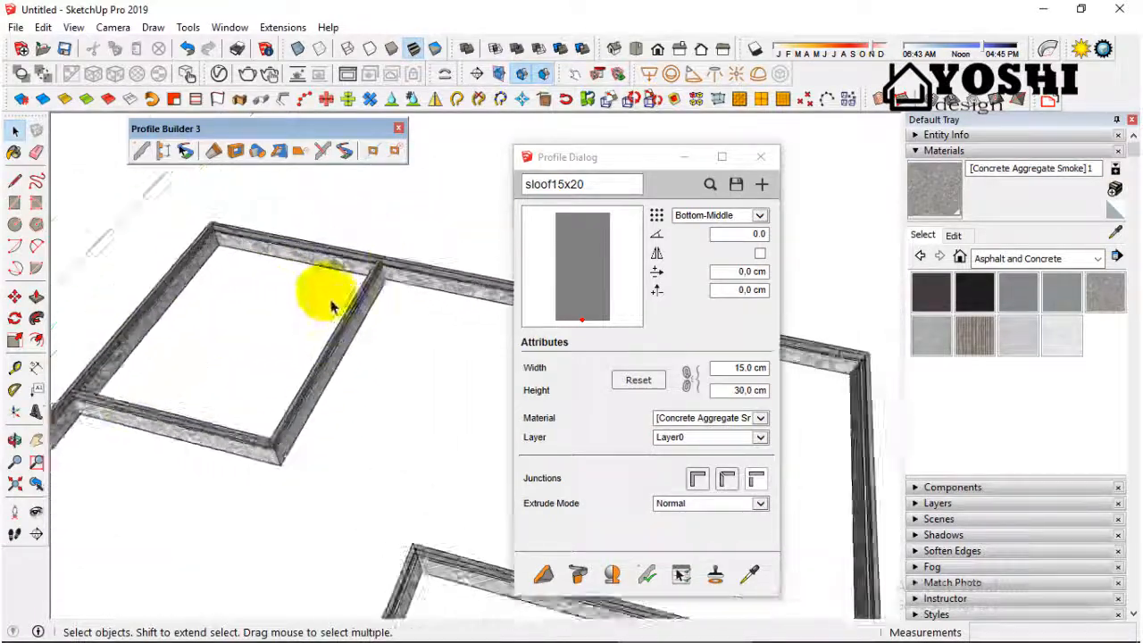
scroll(396, 268, up, 4)
middle_drag(396, 268, 192, 312)
scroll(260, 289, down, 2)
scroll(375, 245, up, 4)
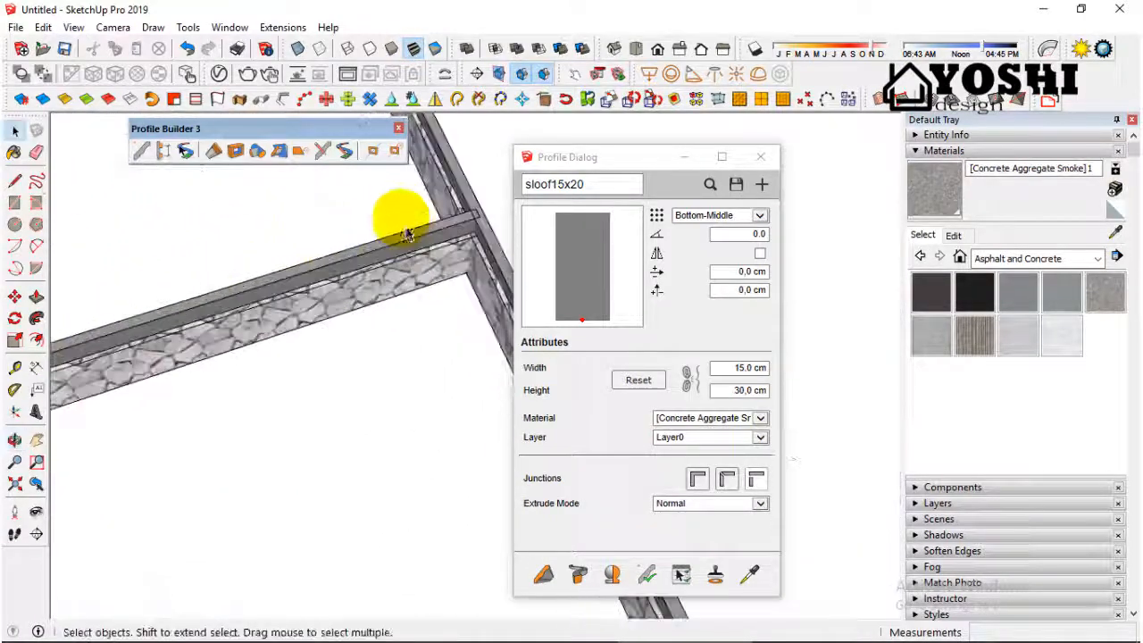
middle_drag(408, 232, 378, 201)
scroll(403, 242, down, 8)
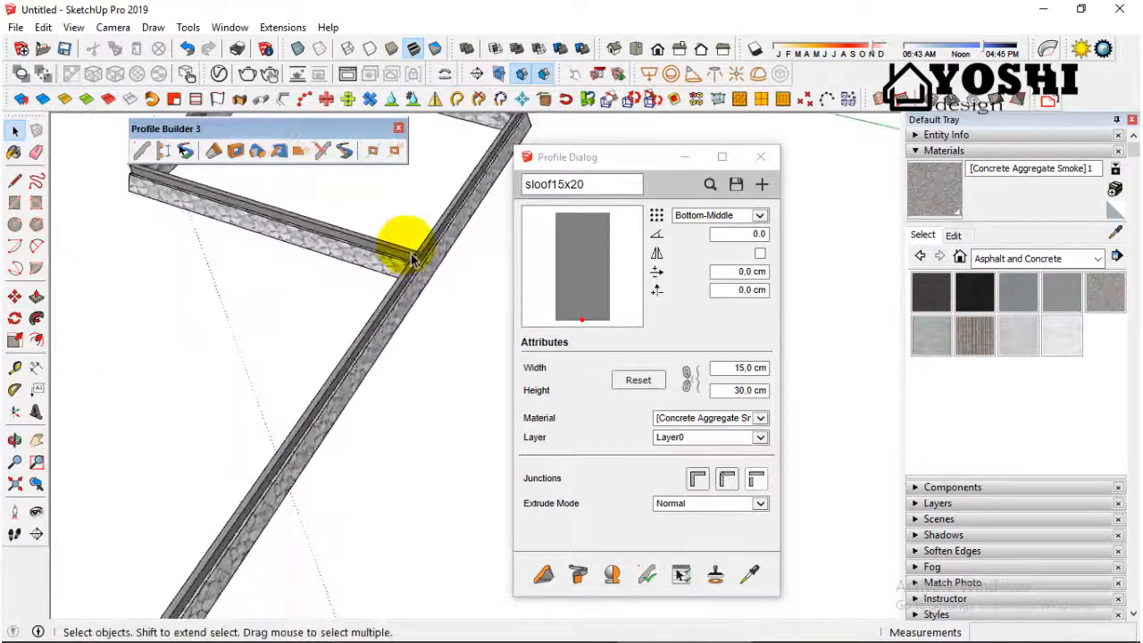
Step: Review the whole foundation and sloof from several sides, ending close to the front corner
middle_drag(128, 344, 438, 331)
scroll(224, 352, down, 3)
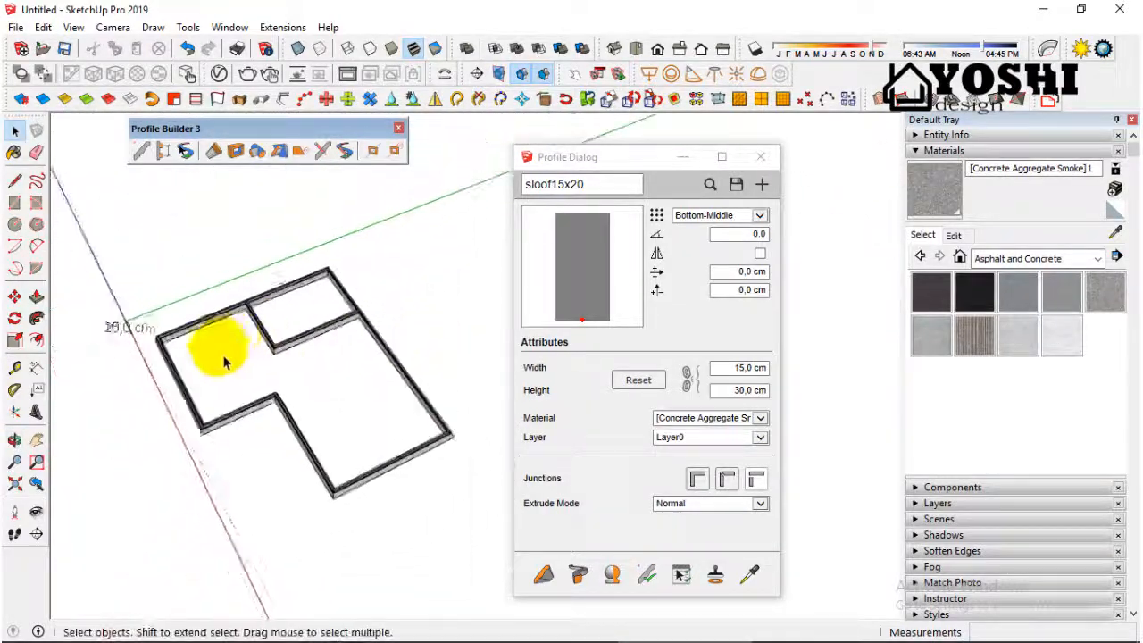
middle_drag(224, 352, 365, 402)
scroll(212, 515, up, 4)
scroll(255, 486, up, 4)
scroll(294, 298, down, 3)
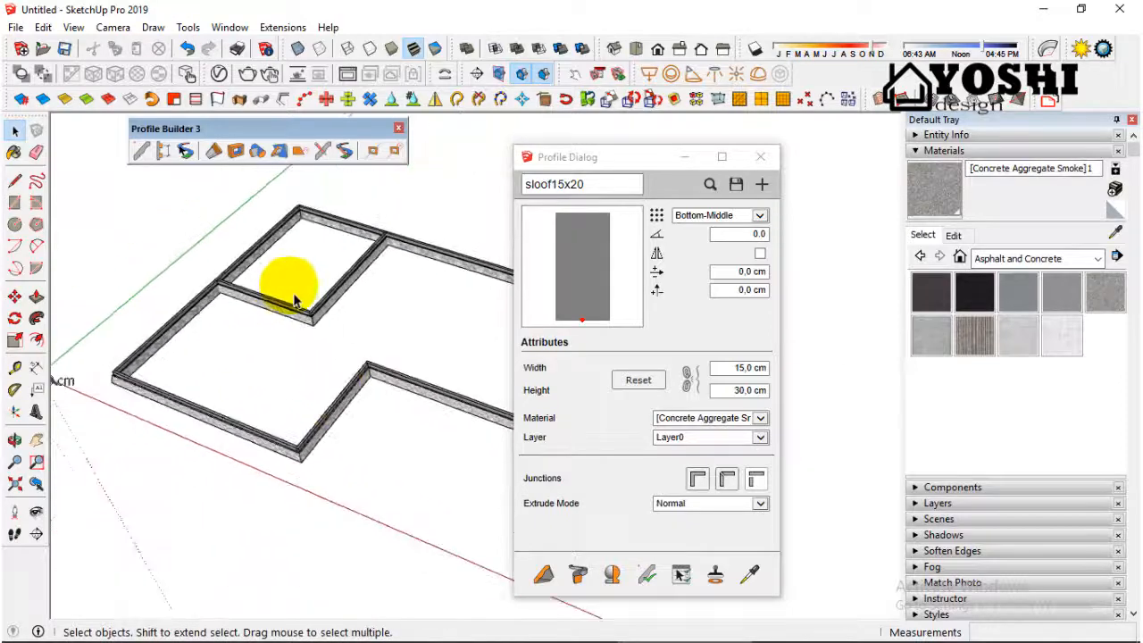
scroll(309, 462, up, 3)
middle_drag(309, 461, 444, 408)
scroll(444, 408, down, 2)
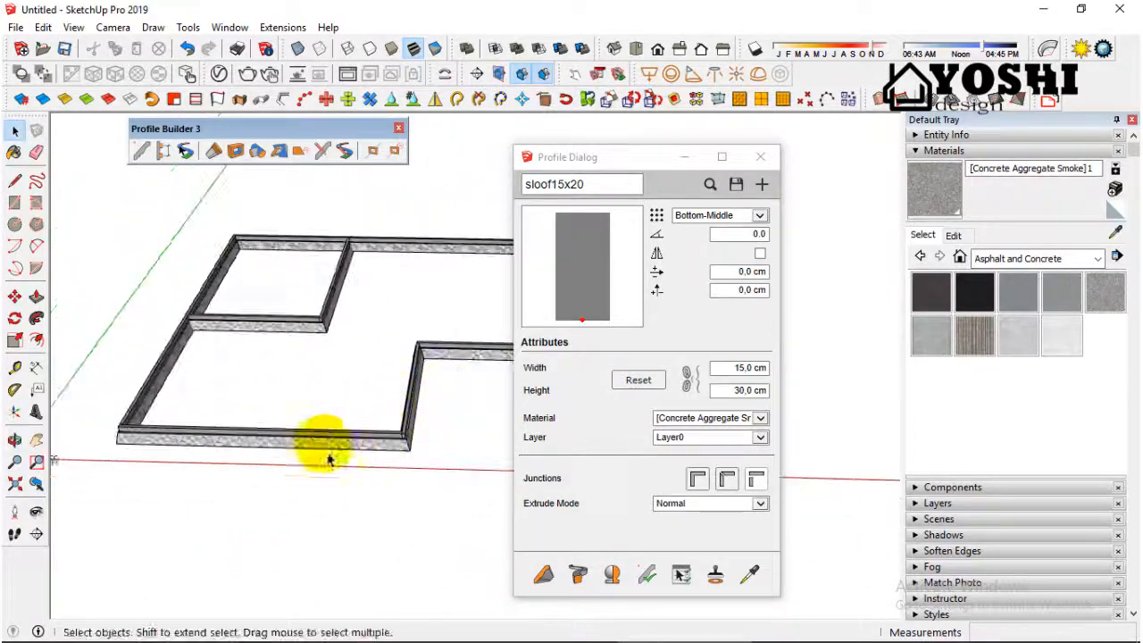
scroll(298, 455, up, 4)
middle_drag(291, 455, 429, 426)
scroll(428, 426, down, 3)
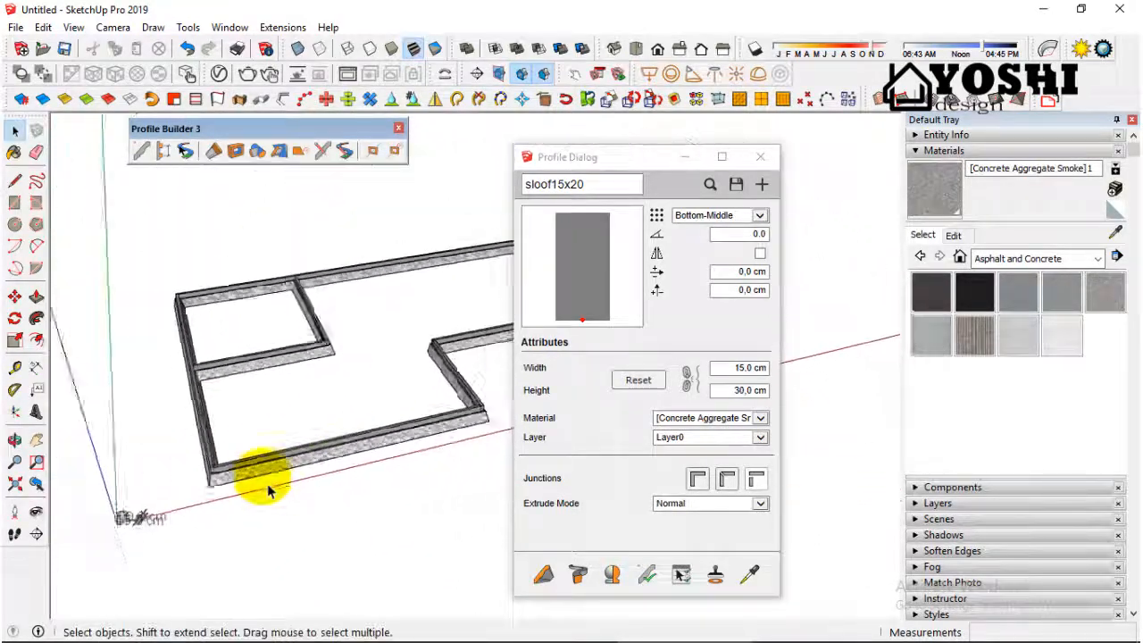
middle_drag(268, 490, 345, 410)
scroll(316, 430, up, 3)
scroll(312, 419, down, 3)
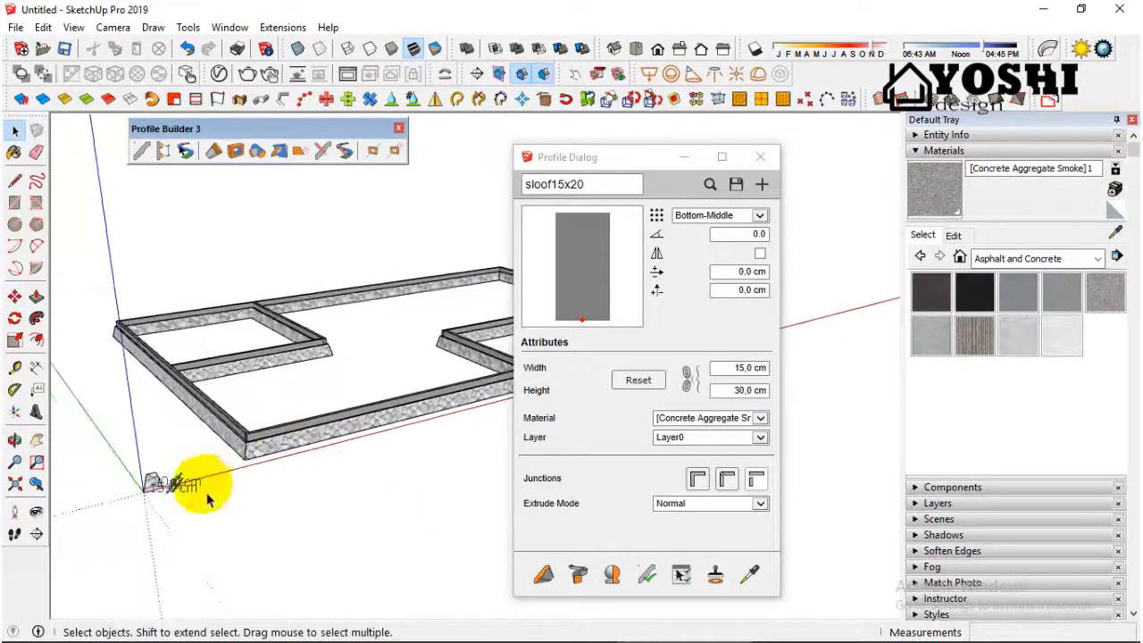
scroll(188, 490, up, 3)
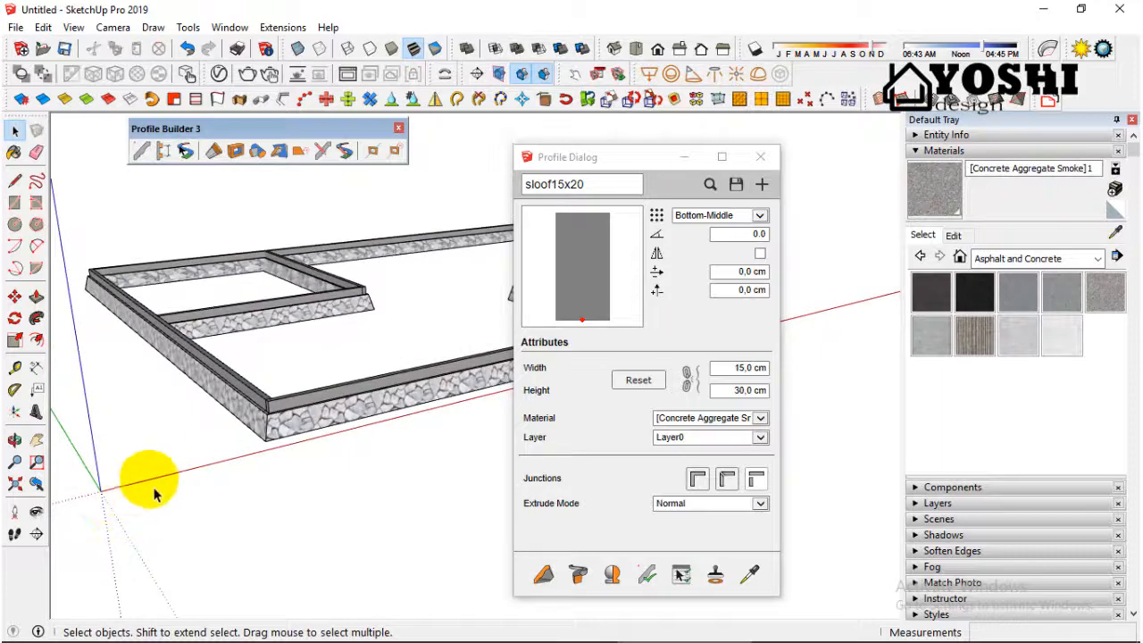
scroll(153, 494, down, 2)
scroll(255, 432, up, 3)
middle_drag(255, 416, 222, 387)
scroll(166, 361, up, 3)
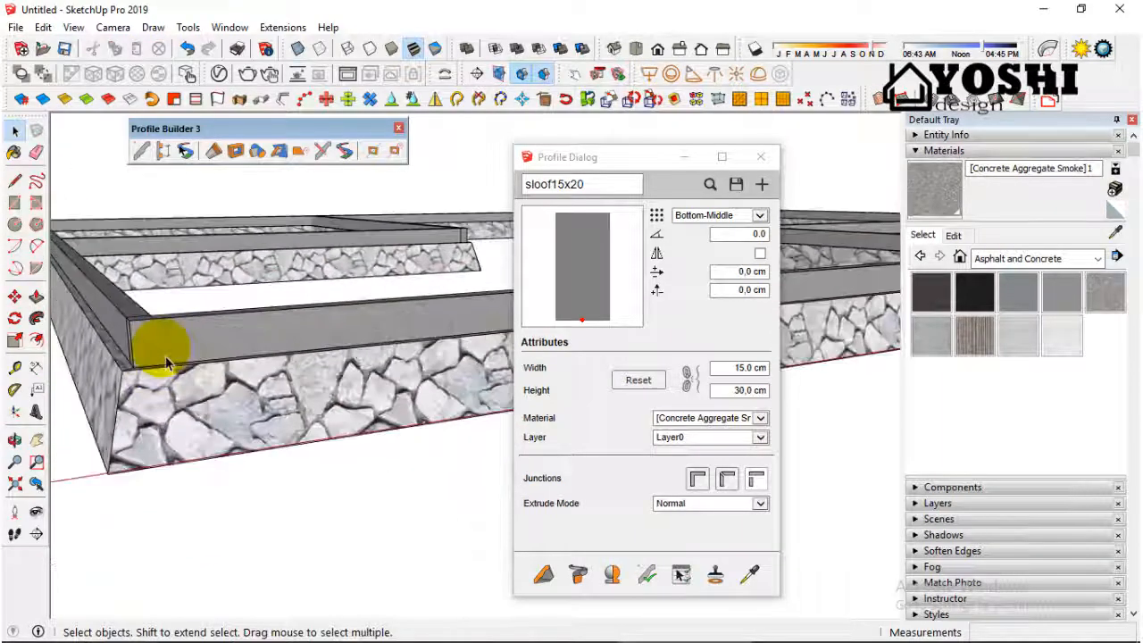